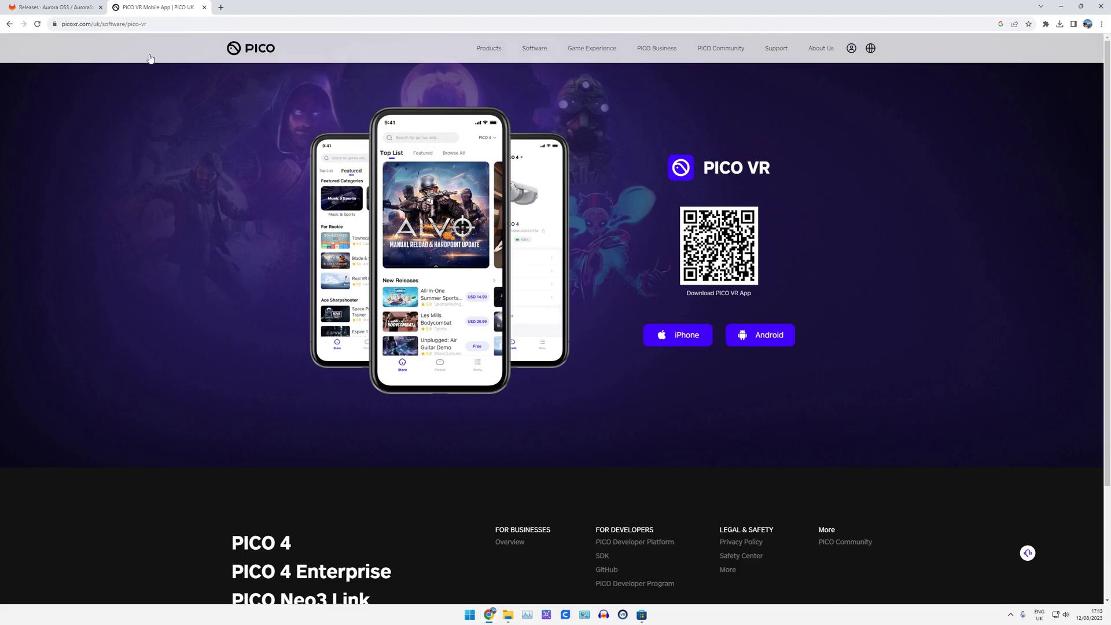
# Step: Download AuroraStore_4.2.5.apk (5.8 MB) from the Aurora Store releases page on GitLab
pyautogui.click(66, 6)
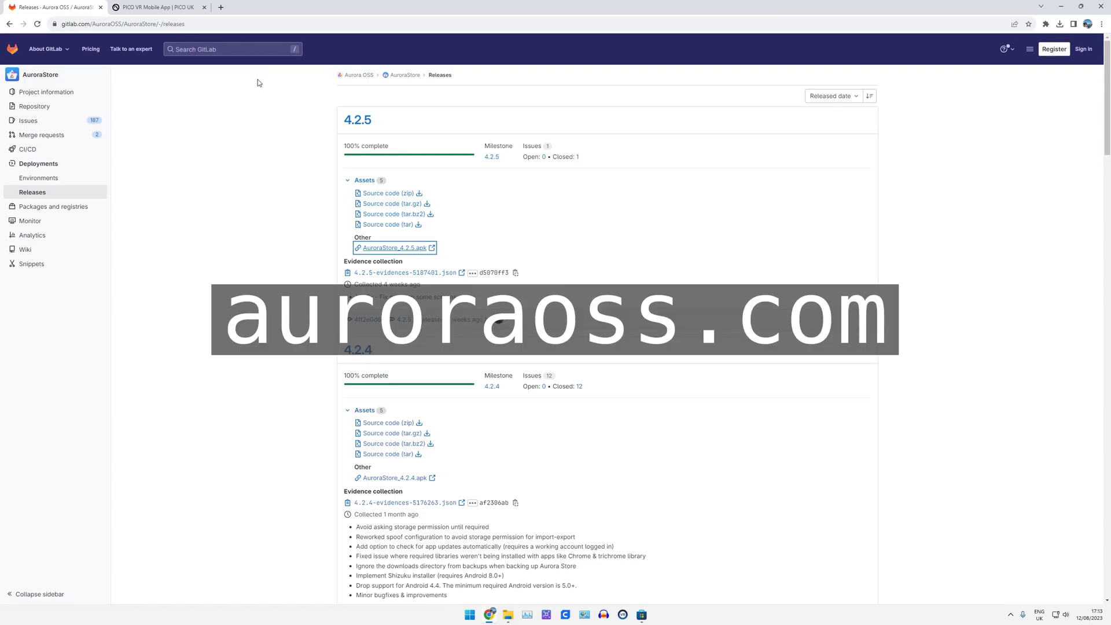
pyautogui.click(9, 24)
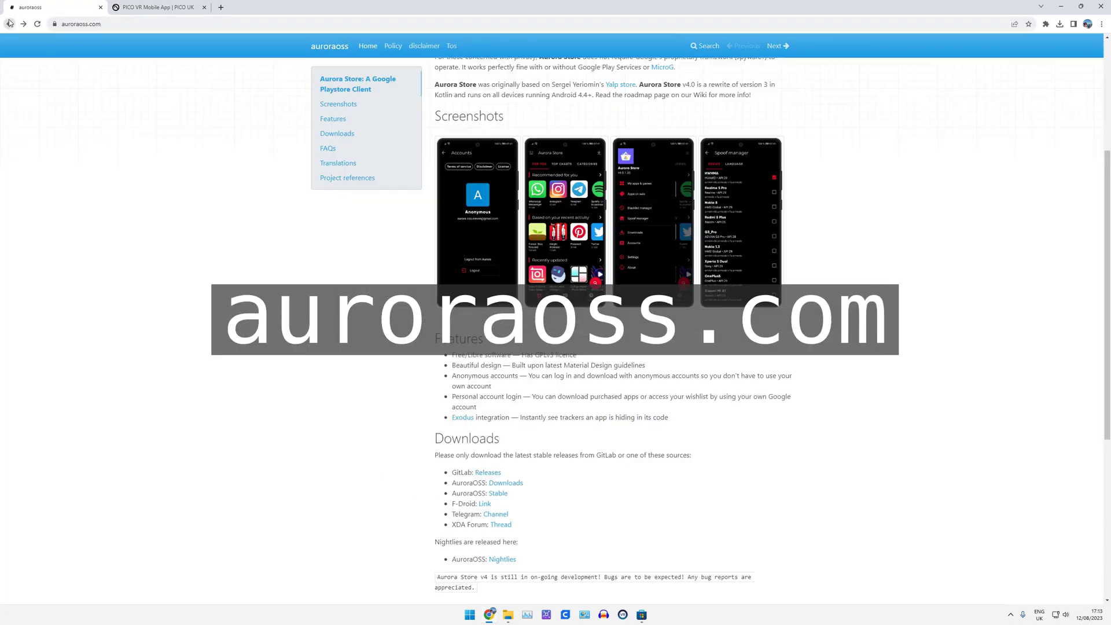
pyautogui.click(71, 25)
pyautogui.click(535, 395)
pyautogui.click(488, 473)
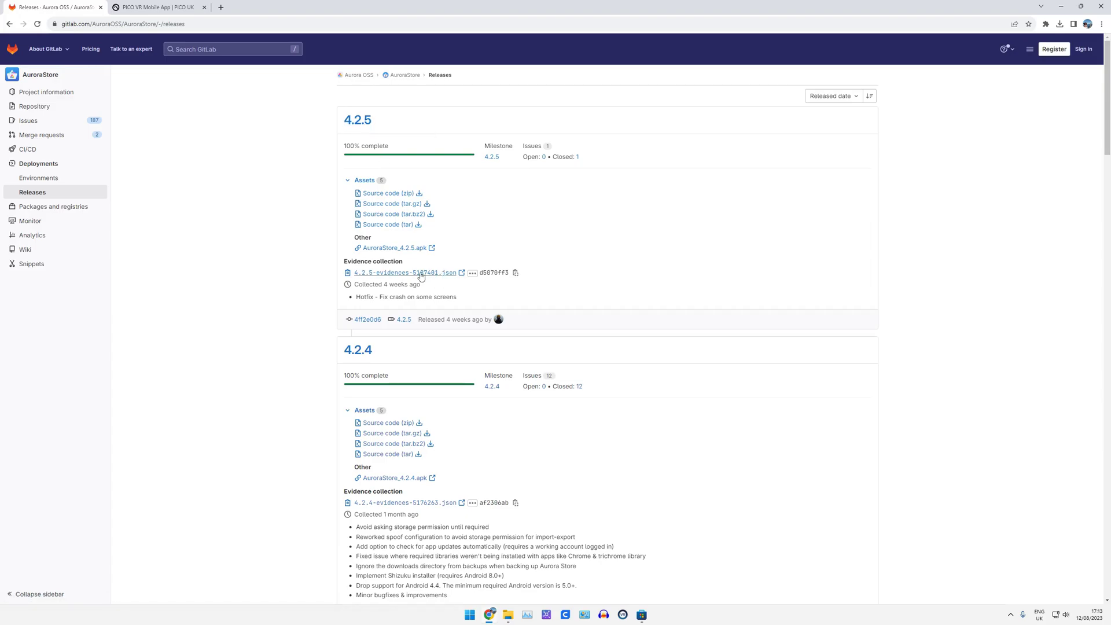
pyautogui.click(412, 249)
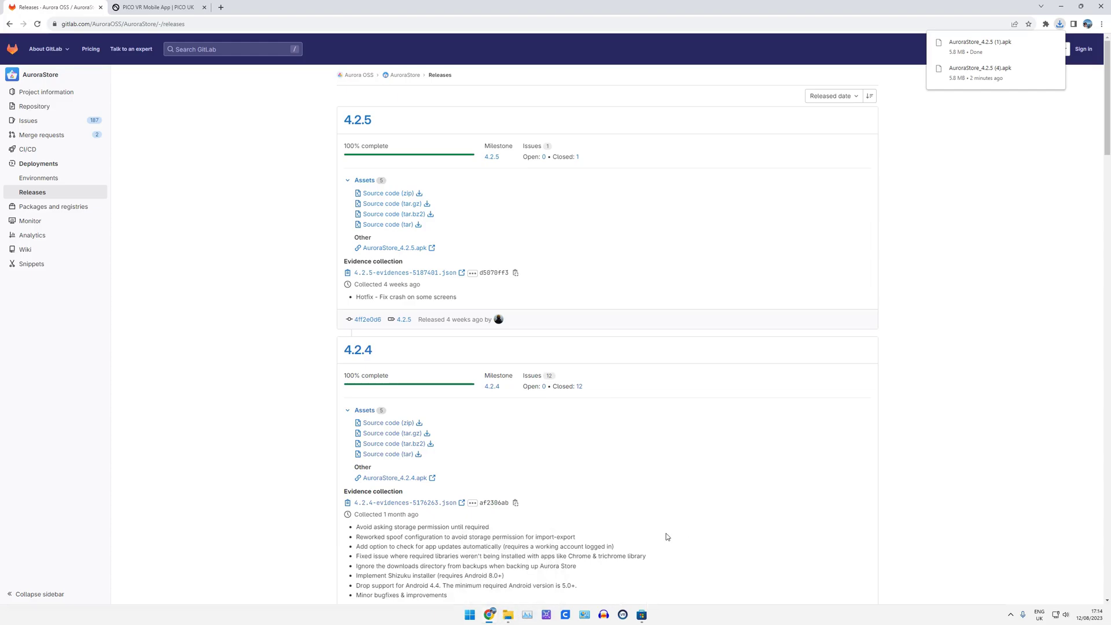
# Step: Search Microsoft Store for 'wsatools' and launch the installed WSATools app
pyautogui.click(642, 615)
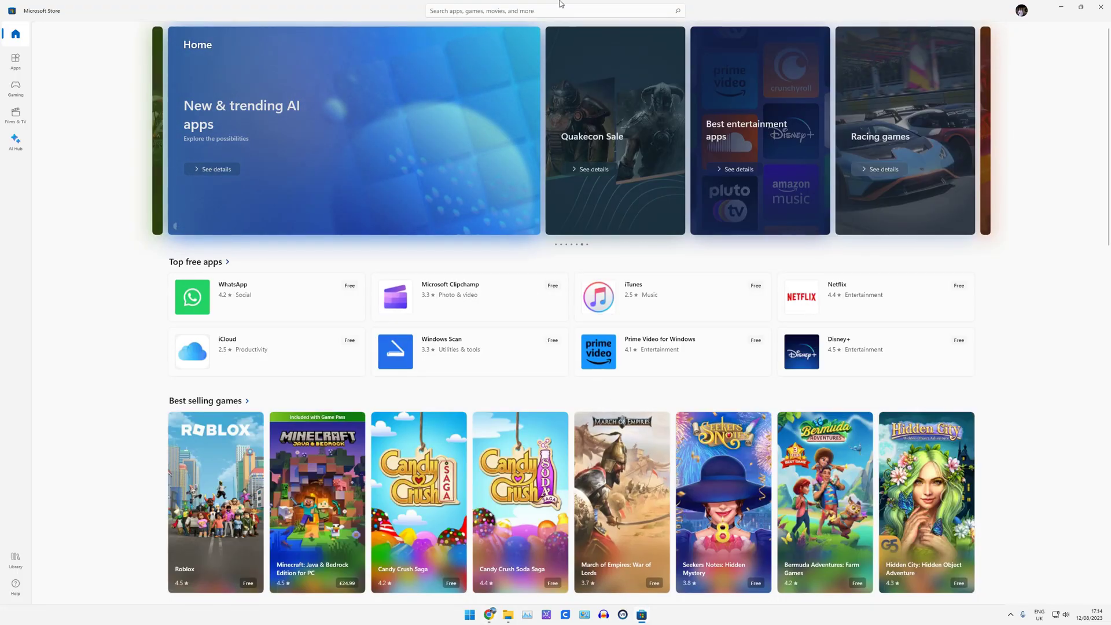
pyautogui.click(498, 11)
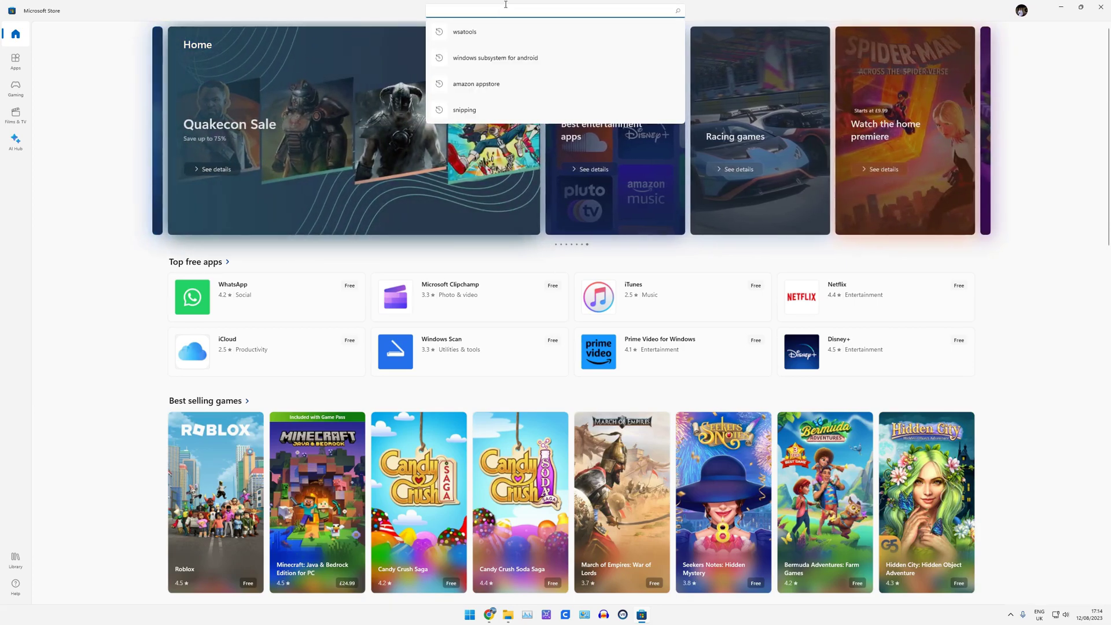
pyautogui.click(466, 33)
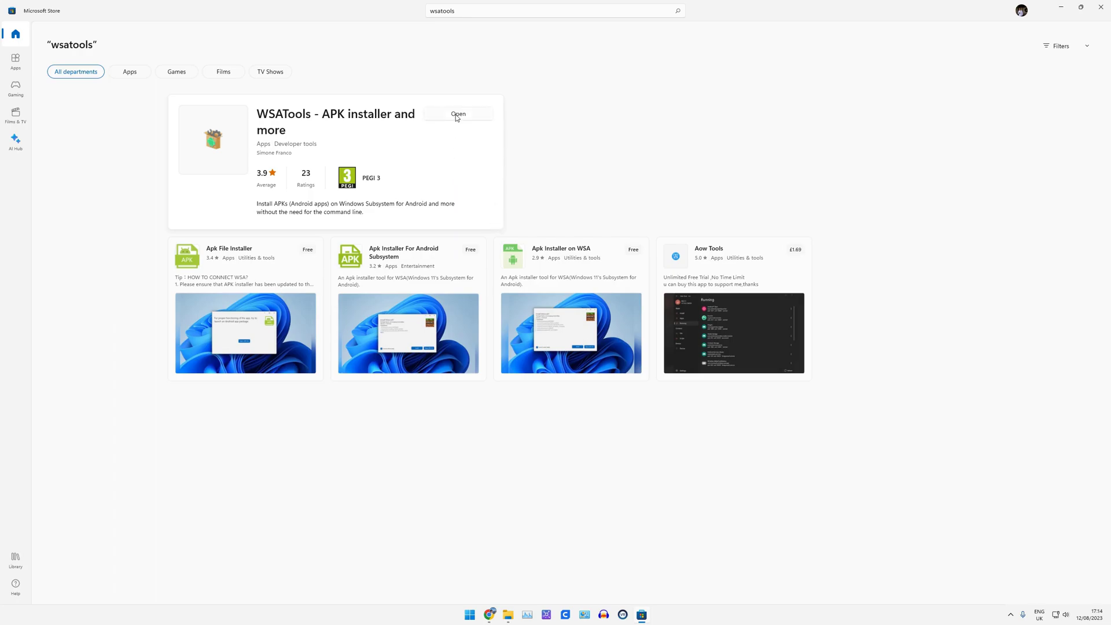
pyautogui.click(456, 115)
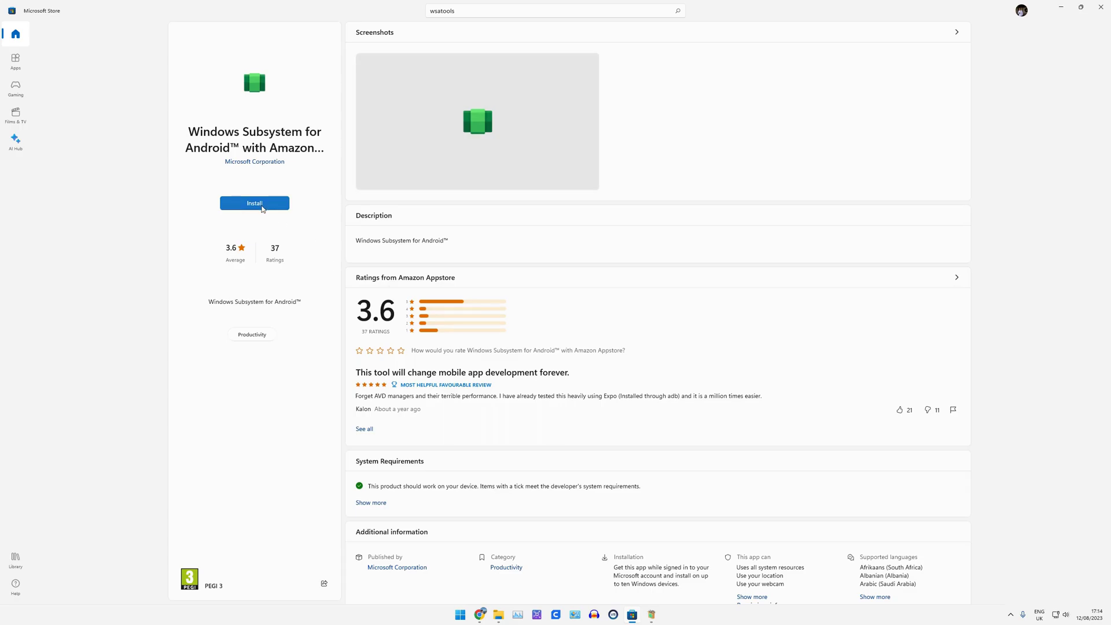
# Step: Install Windows Subsystem for Android with Amazon Appstore, approve the admin prompt, and launch Amazon Appstore
pyautogui.click(262, 207)
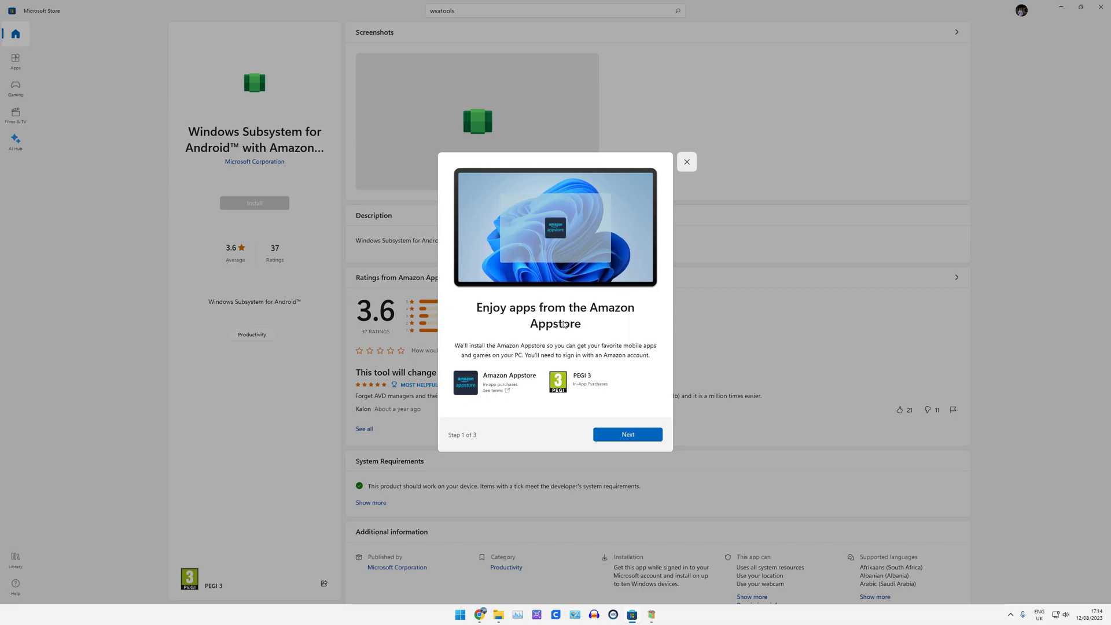
pyautogui.click(611, 435)
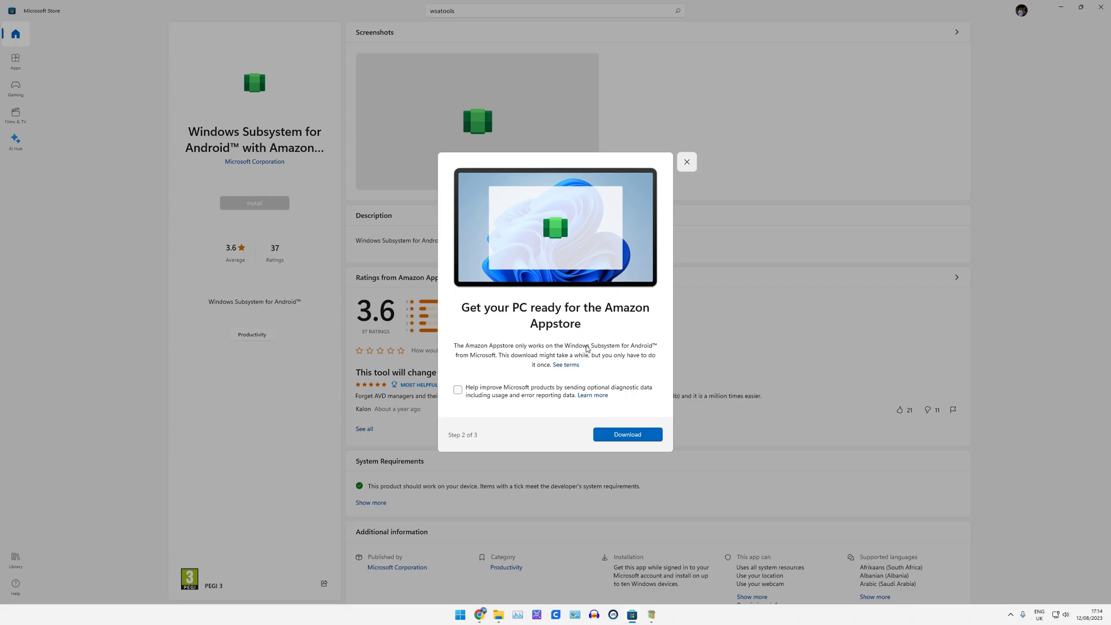
pyautogui.click(619, 436)
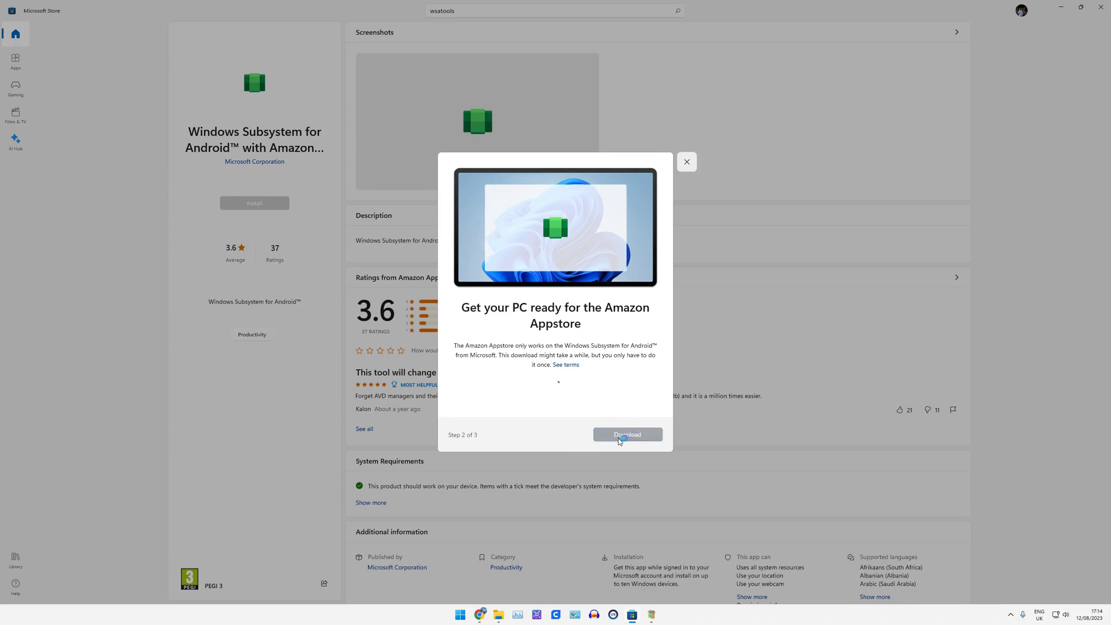
pyautogui.hotkey('alt', 'y')
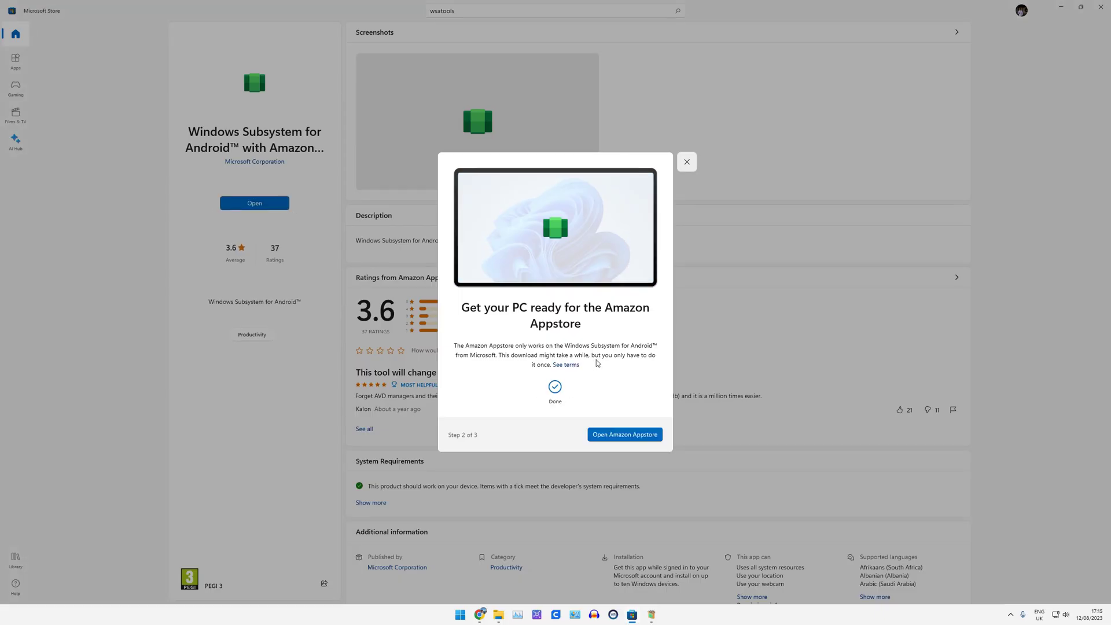
pyautogui.click(612, 437)
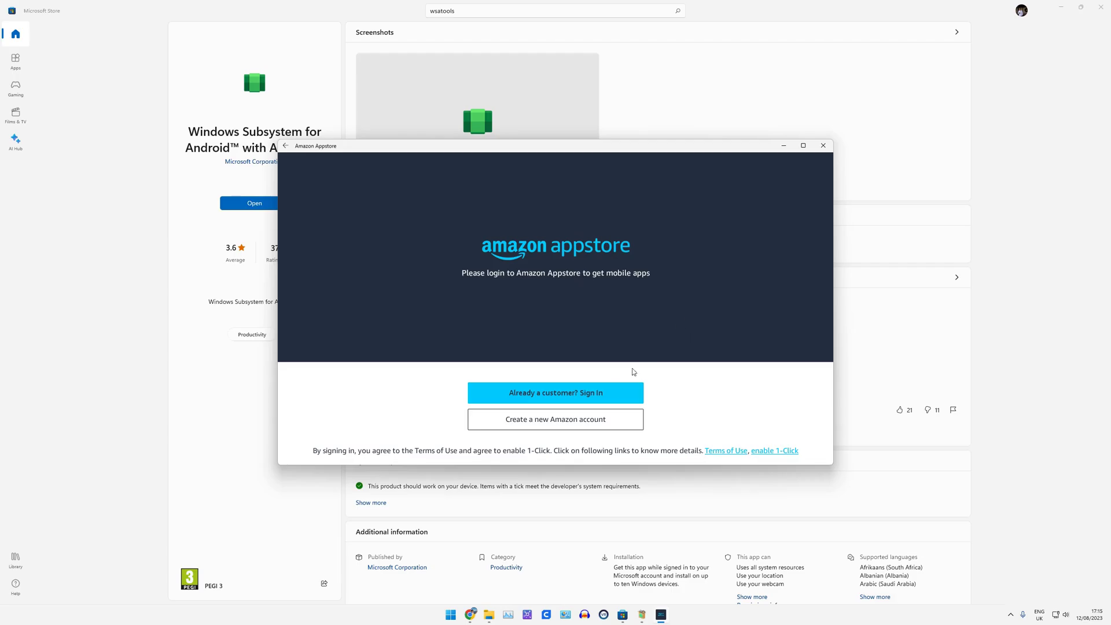
# Step: Close the Amazon Appstore sign-in window, then check that WSATools launches and close it
pyautogui.click(823, 146)
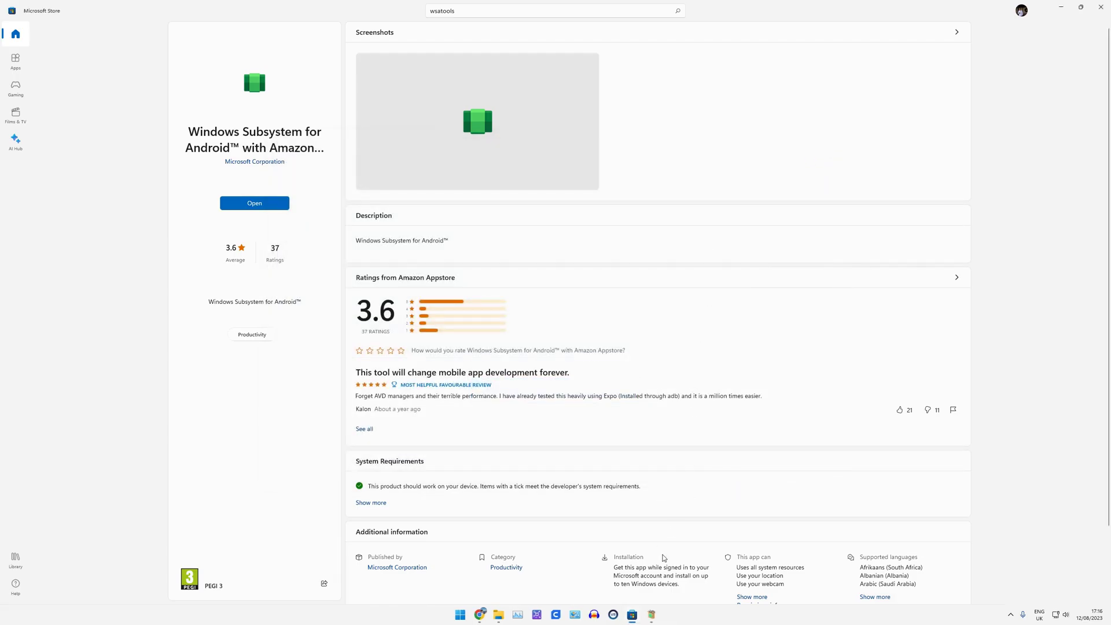
pyautogui.click(654, 615)
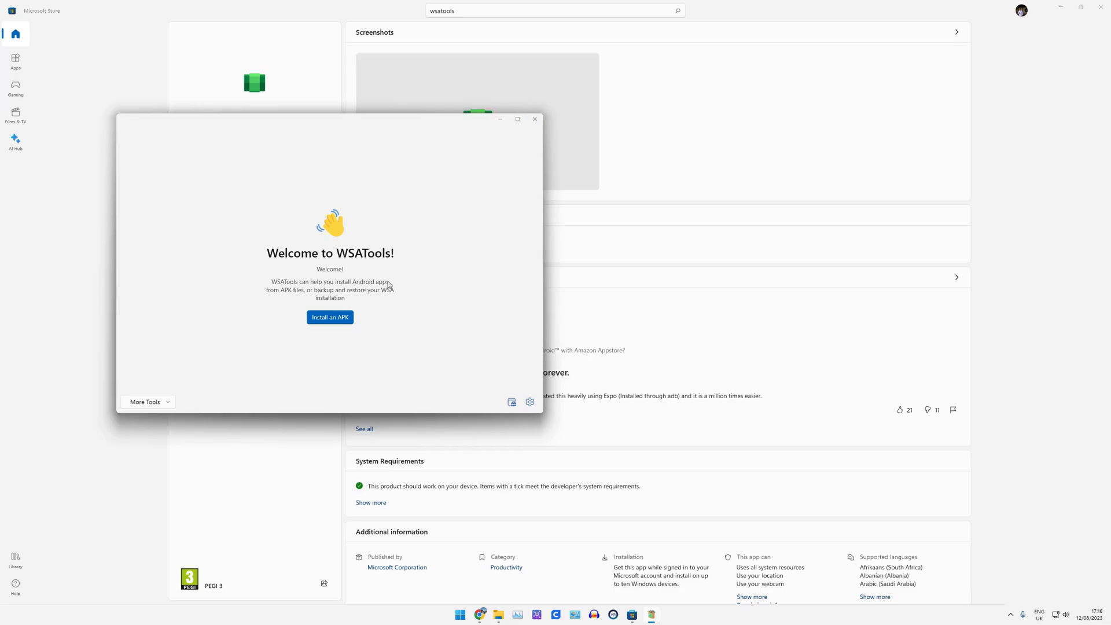
pyautogui.click(536, 119)
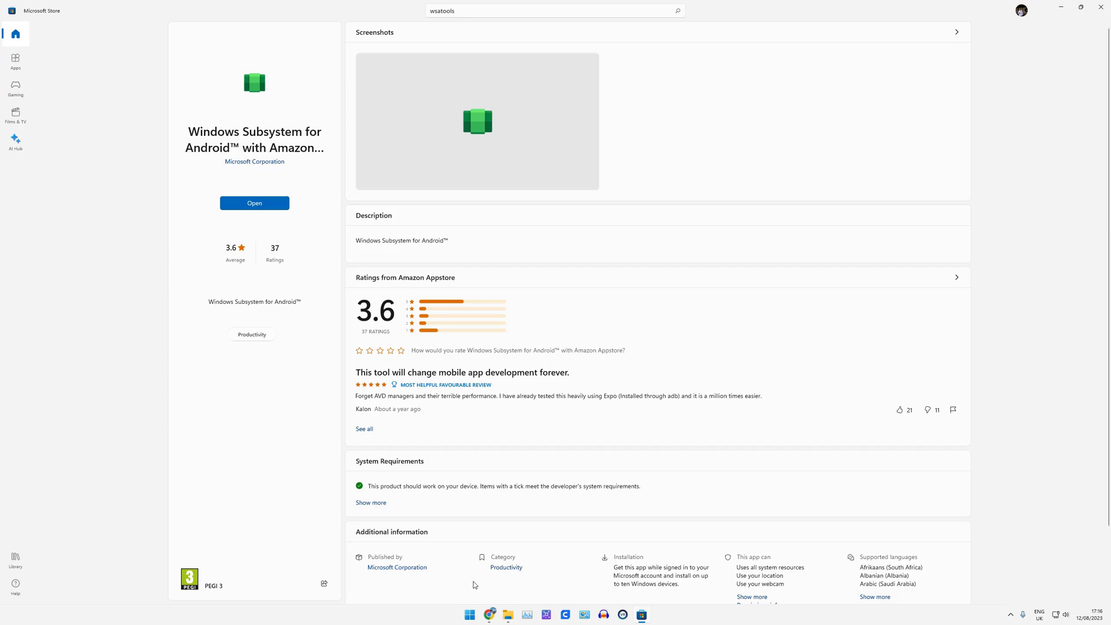
pyautogui.click(469, 614)
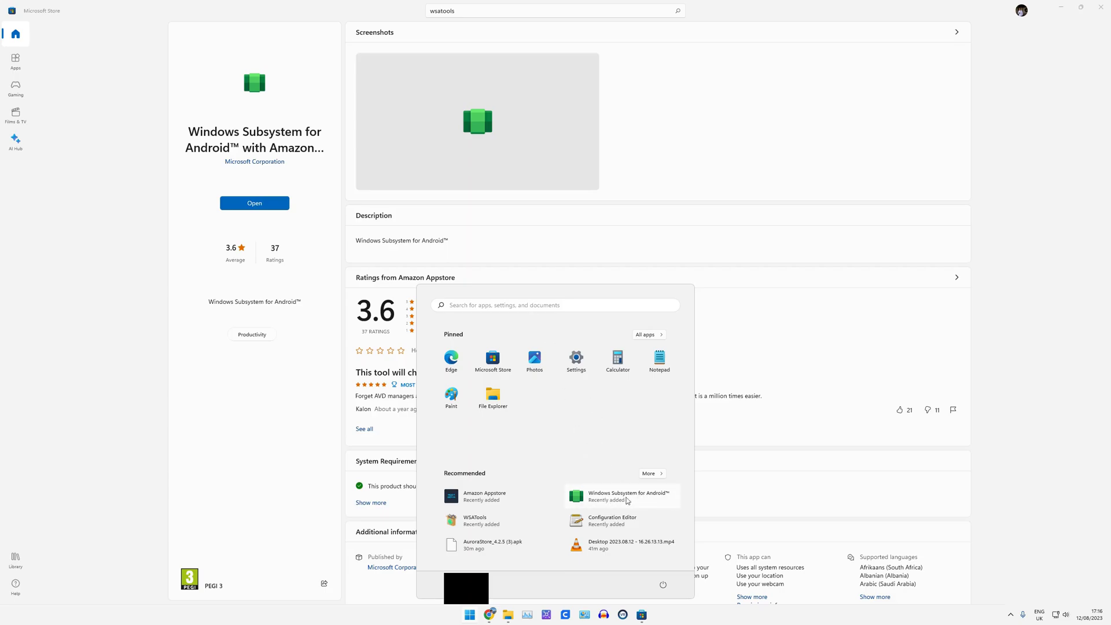
# Step: Switch Developer mode on in the Windows Subsystem for Android Advanced settings
pyautogui.click(613, 499)
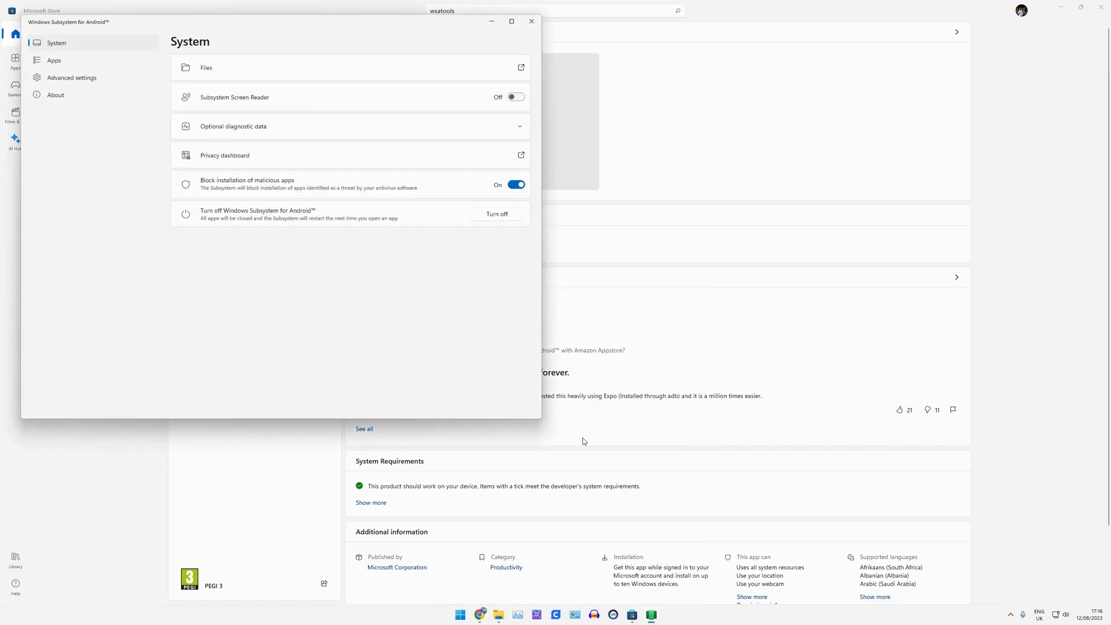
pyautogui.click(71, 79)
pyautogui.click(515, 73)
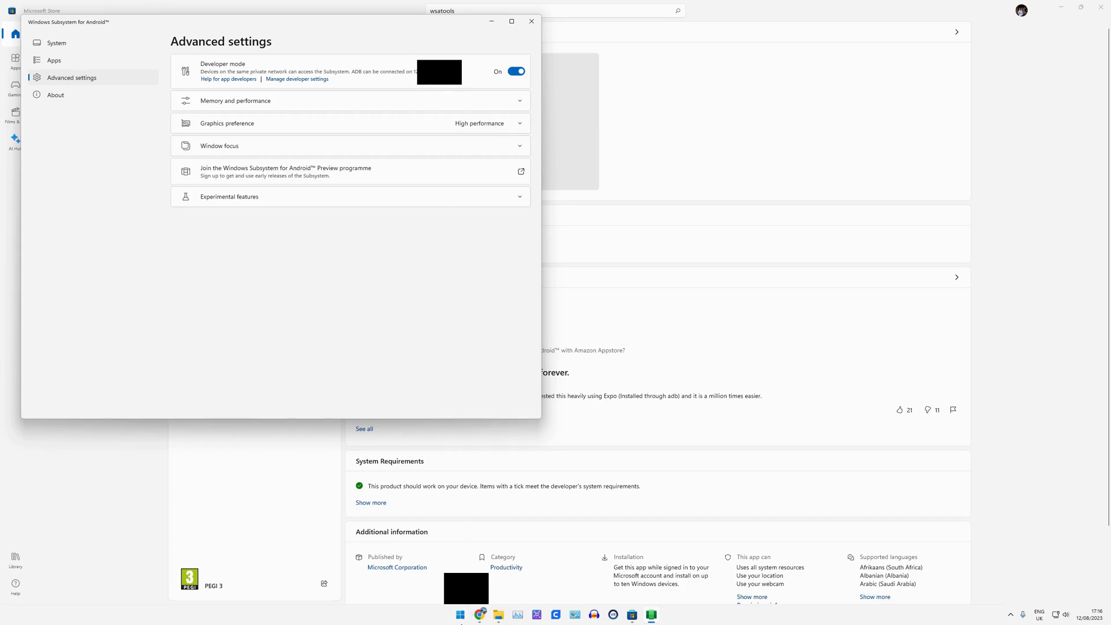
pyautogui.click(461, 617)
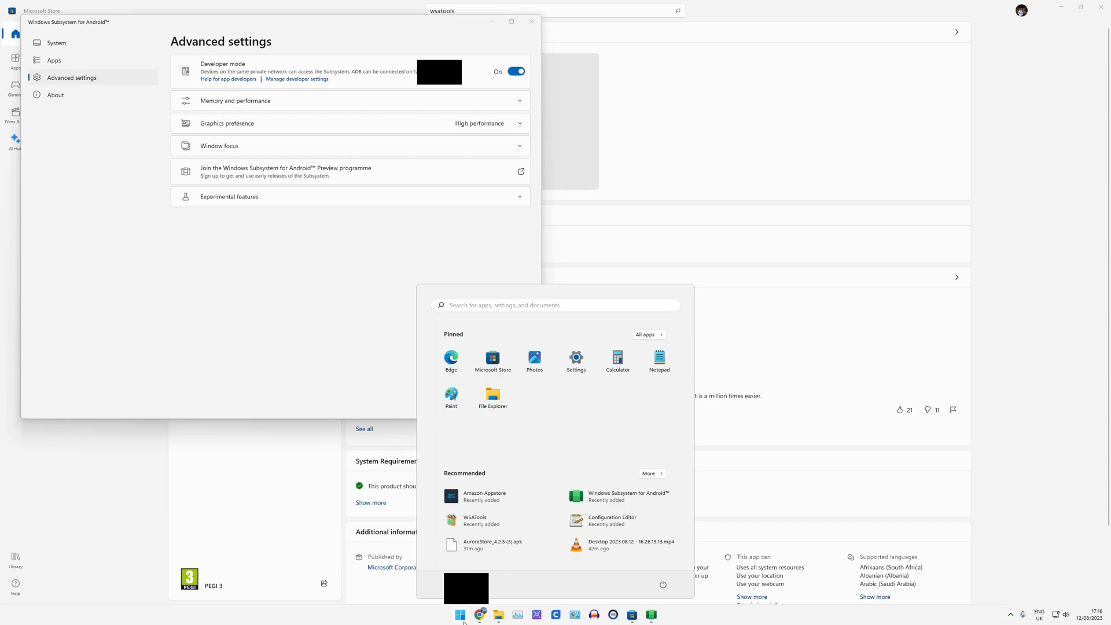
# Step: Have WSATools download ADB into a new 'adb' folder created inside Documents
pyautogui.click(490, 521)
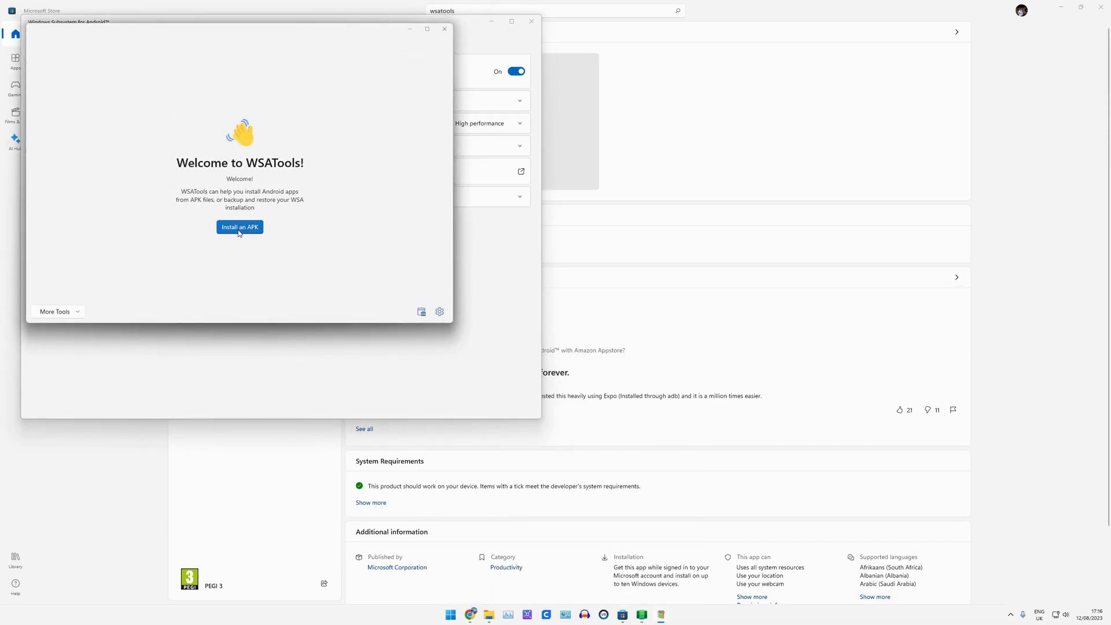
pyautogui.click(238, 228)
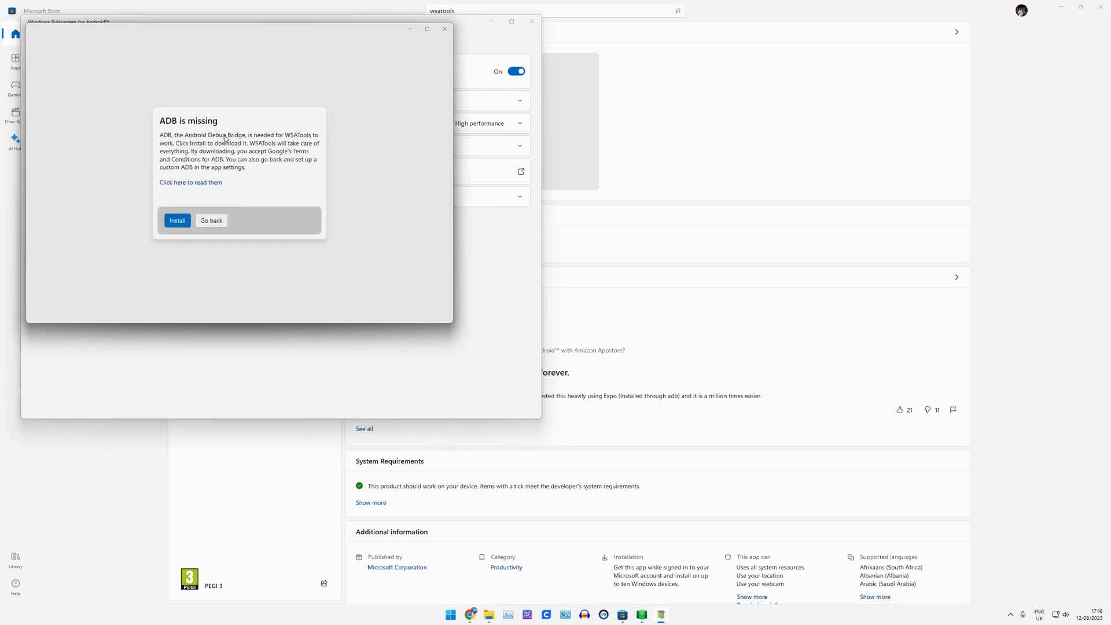
pyautogui.click(181, 222)
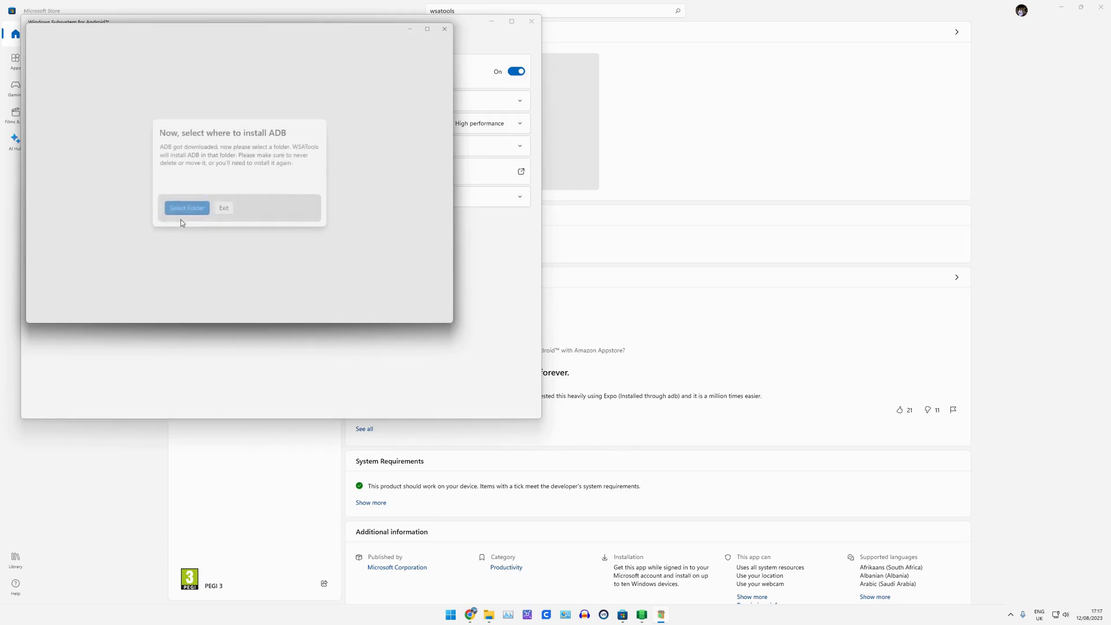
pyautogui.click(190, 209)
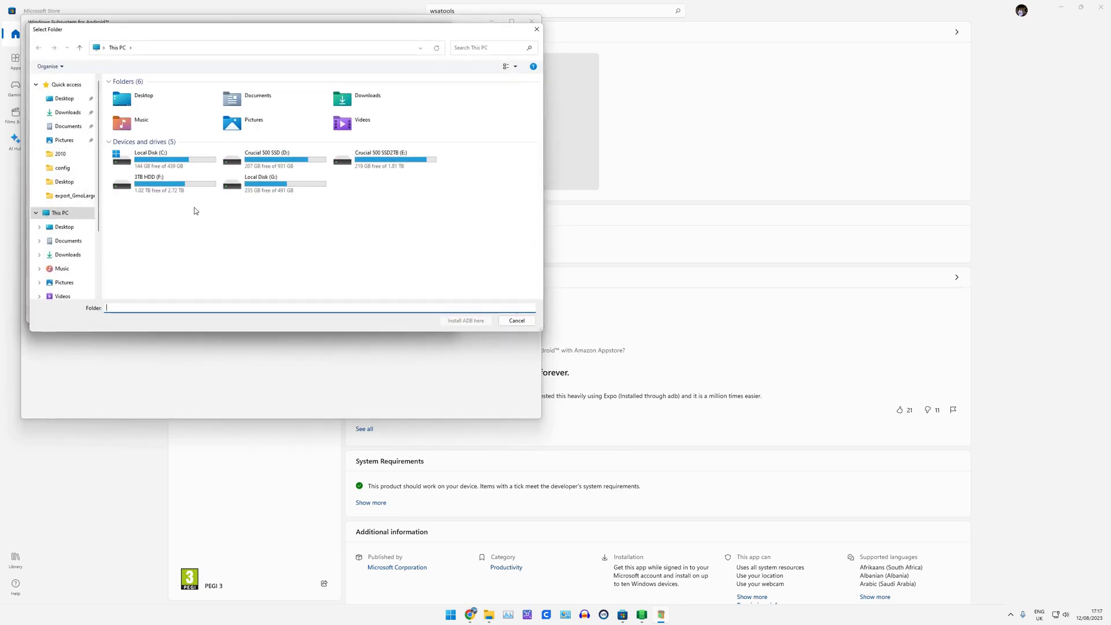
pyautogui.click(67, 126)
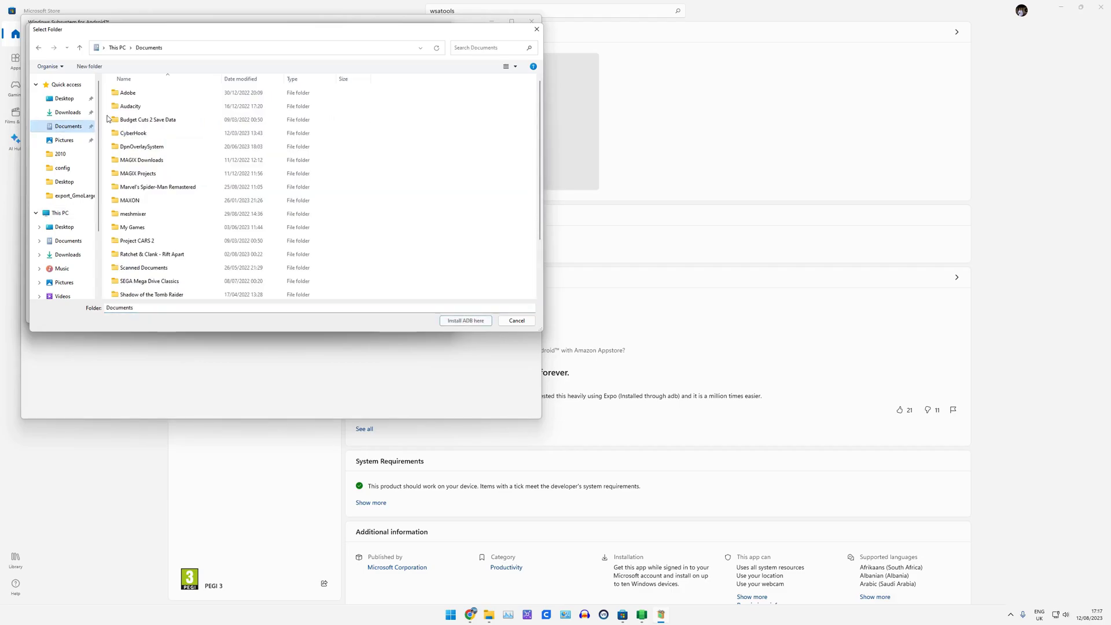
pyautogui.click(102, 67)
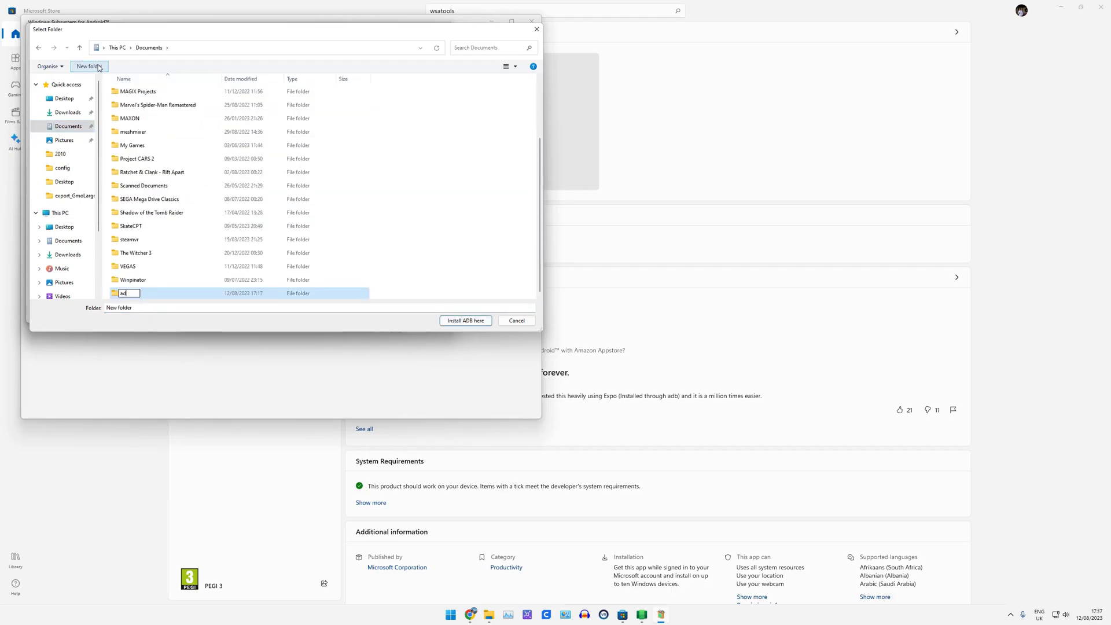
pyautogui.press('Return')
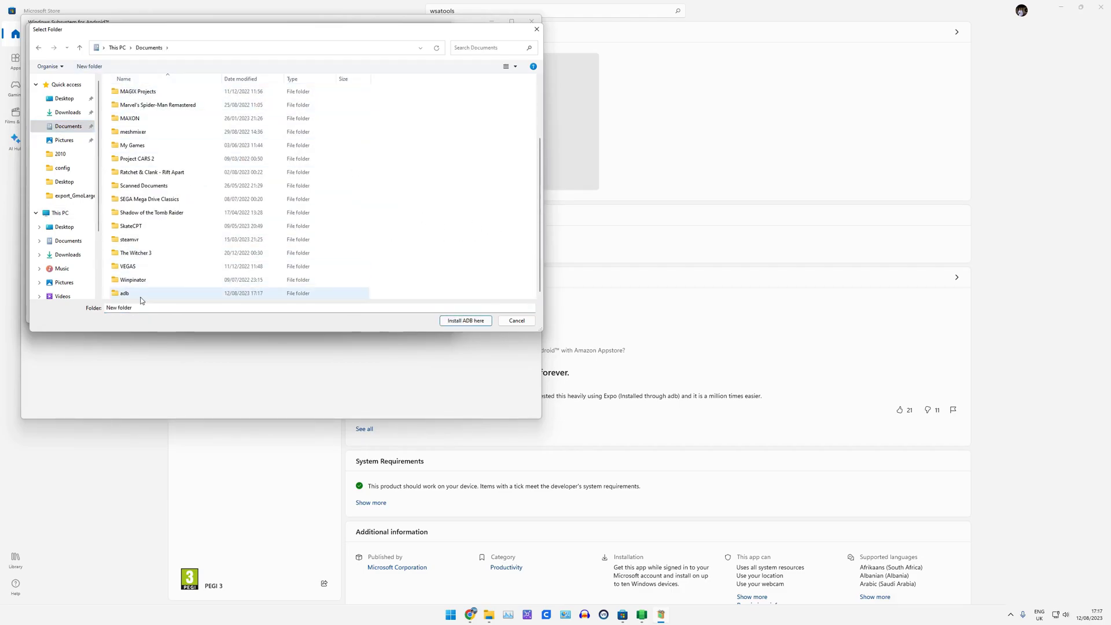
pyautogui.doubleClick(138, 295)
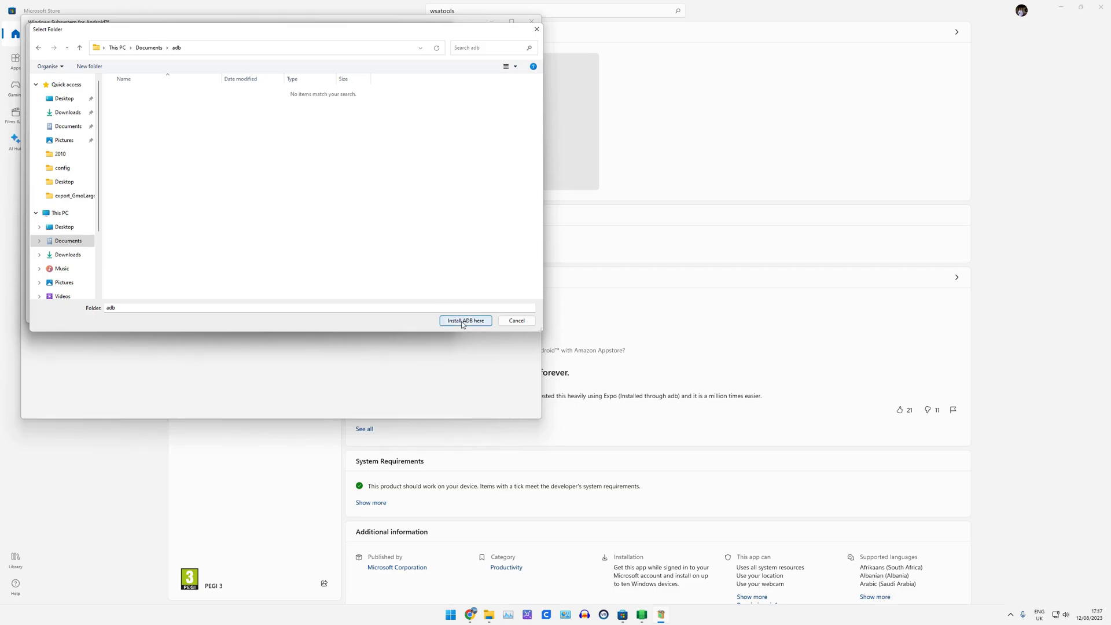
pyautogui.click(465, 321)
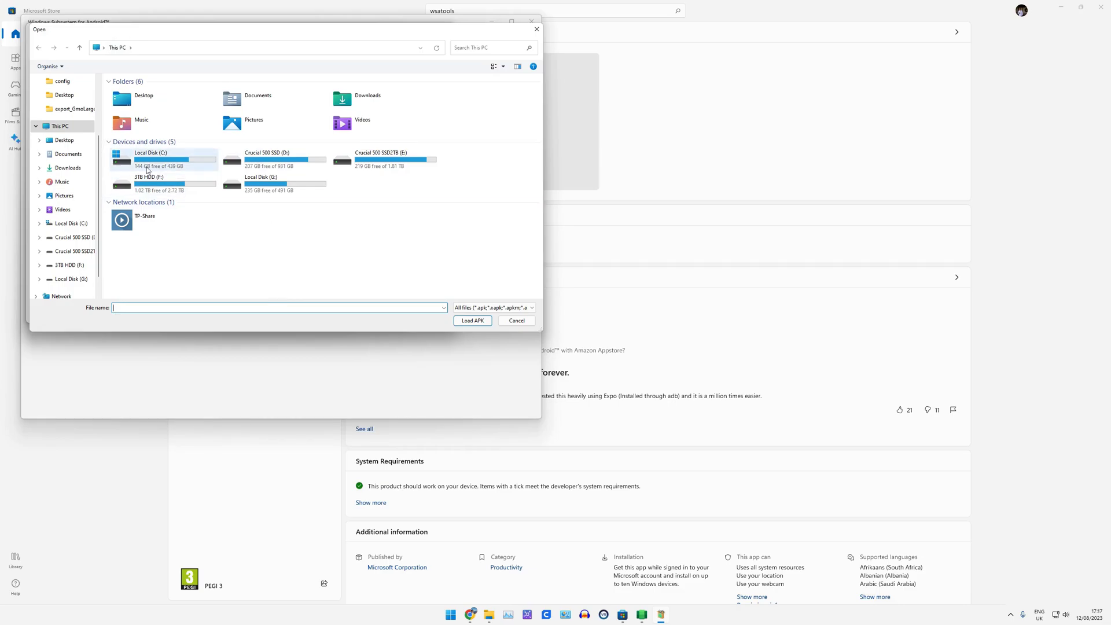
# Step: Load AuroraStore_4.2.5.apk from Downloads into WSATools, try installing it, and allow ADB debugging
pyautogui.click(67, 167)
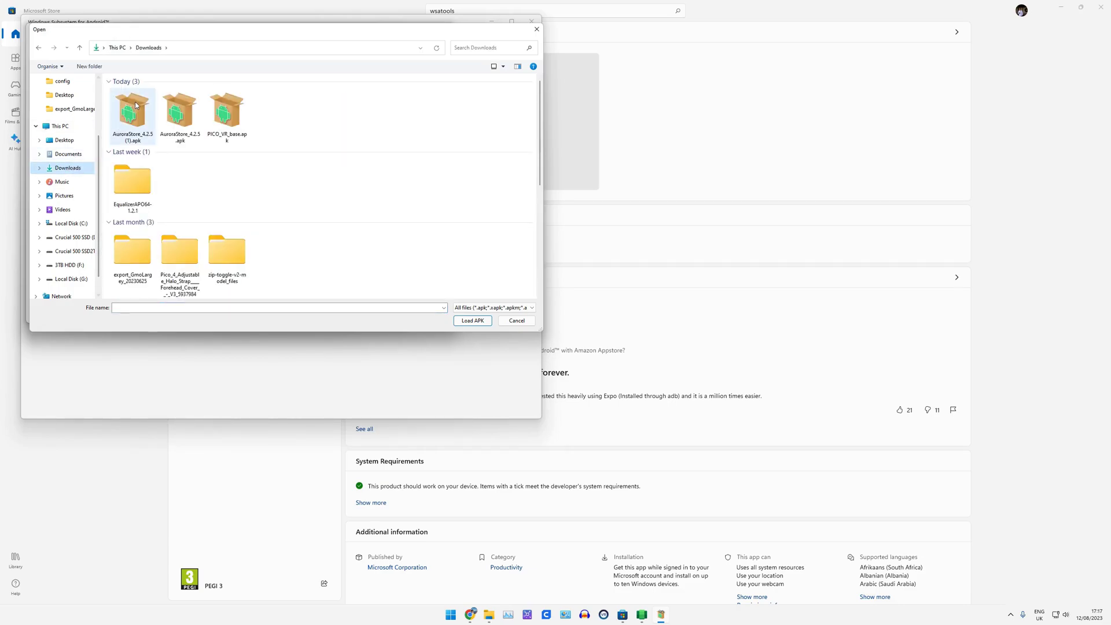
pyautogui.doubleClick(176, 114)
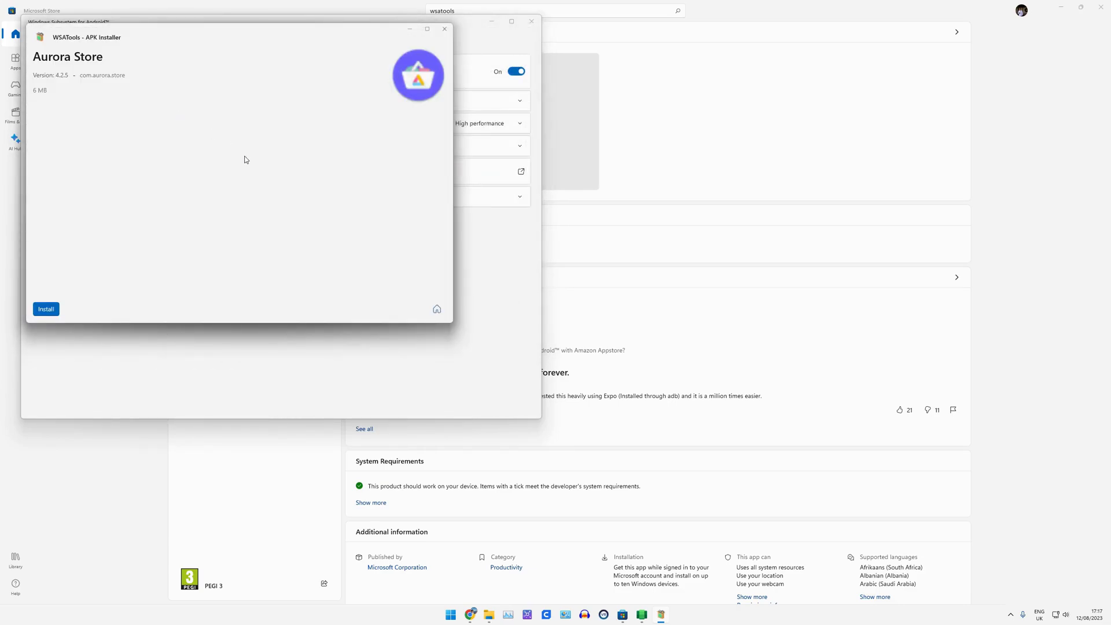
pyautogui.click(46, 310)
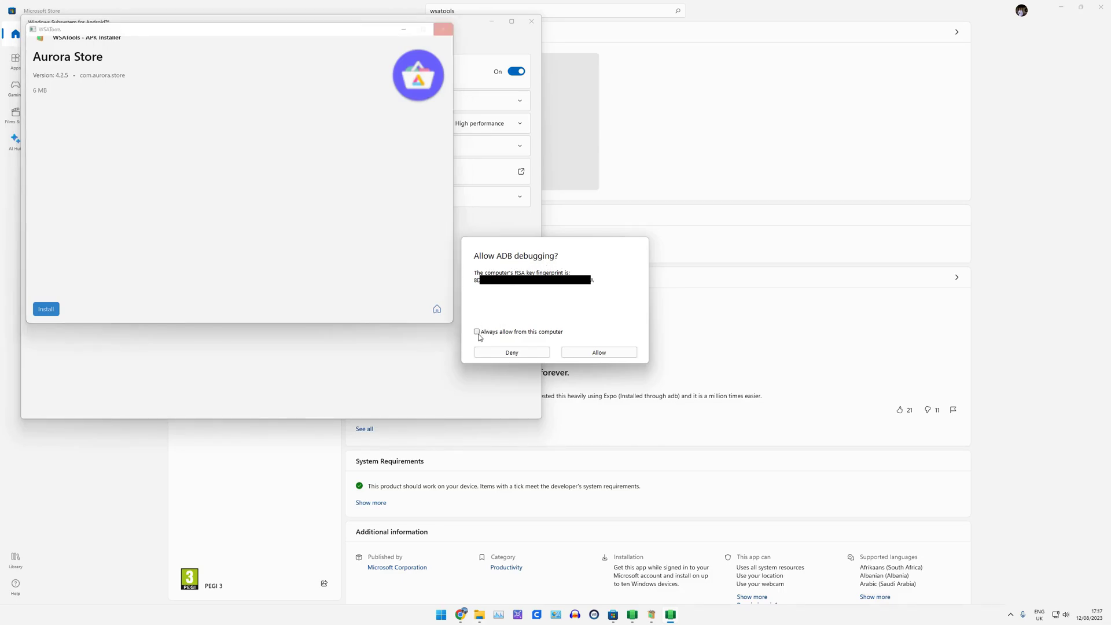
pyautogui.click(587, 351)
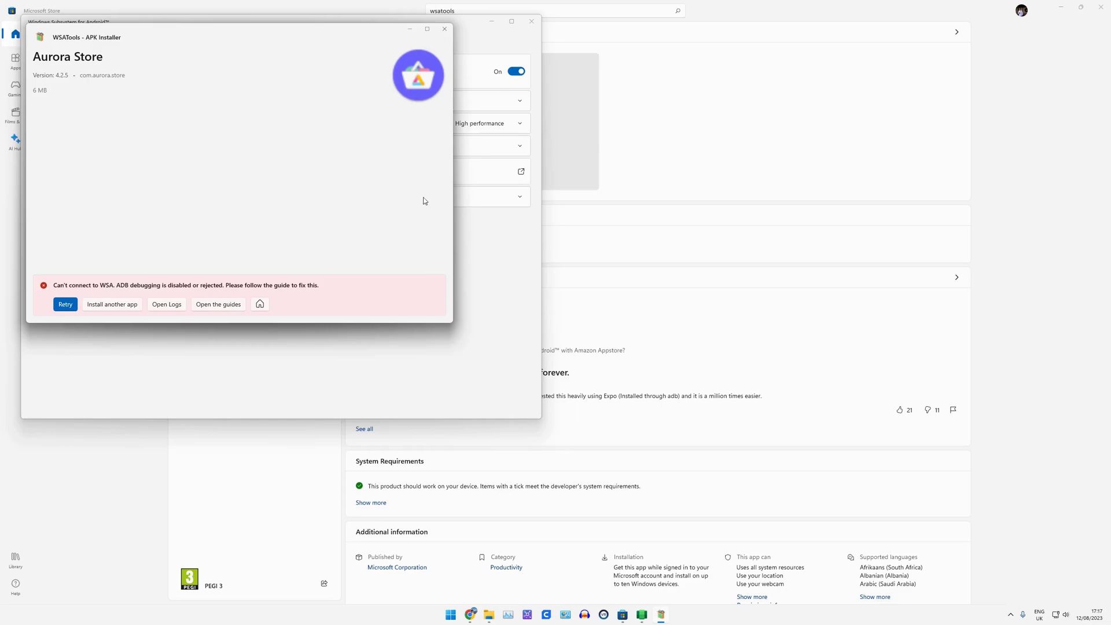
# Step: Close the failed installer and open the Documents\adb folder in File Explorer
pyautogui.click(443, 30)
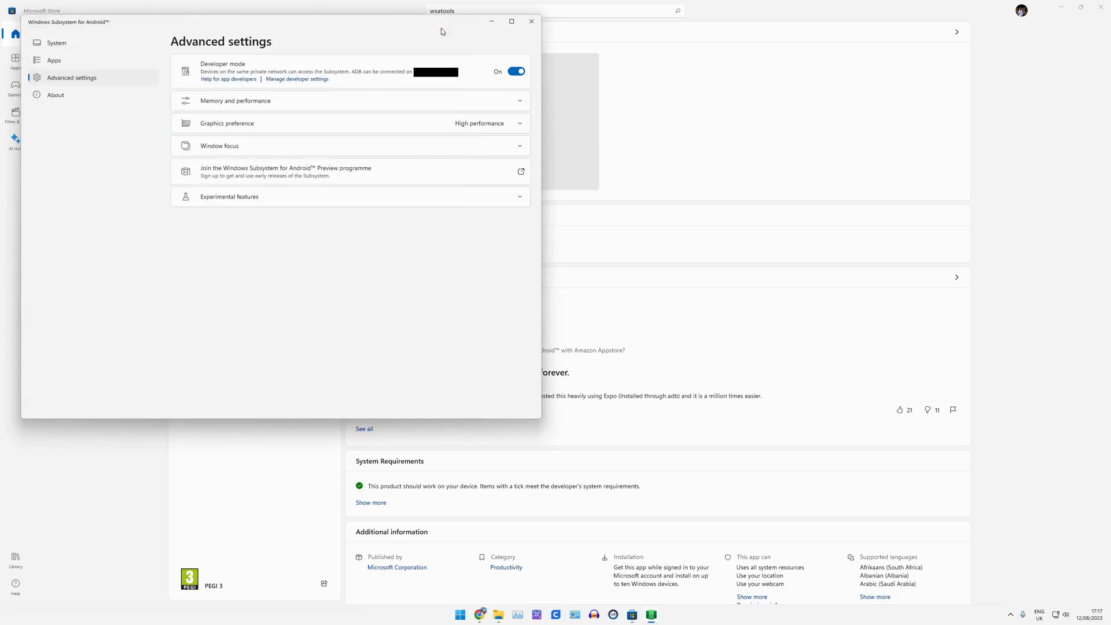
pyautogui.click(499, 615)
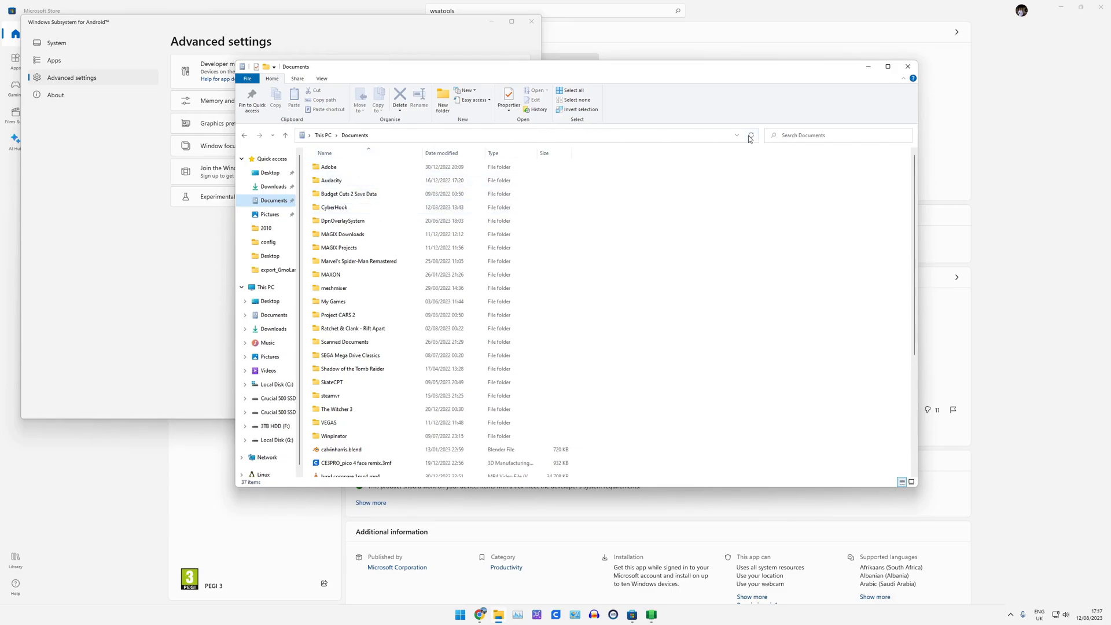
pyautogui.doubleClick(338, 167)
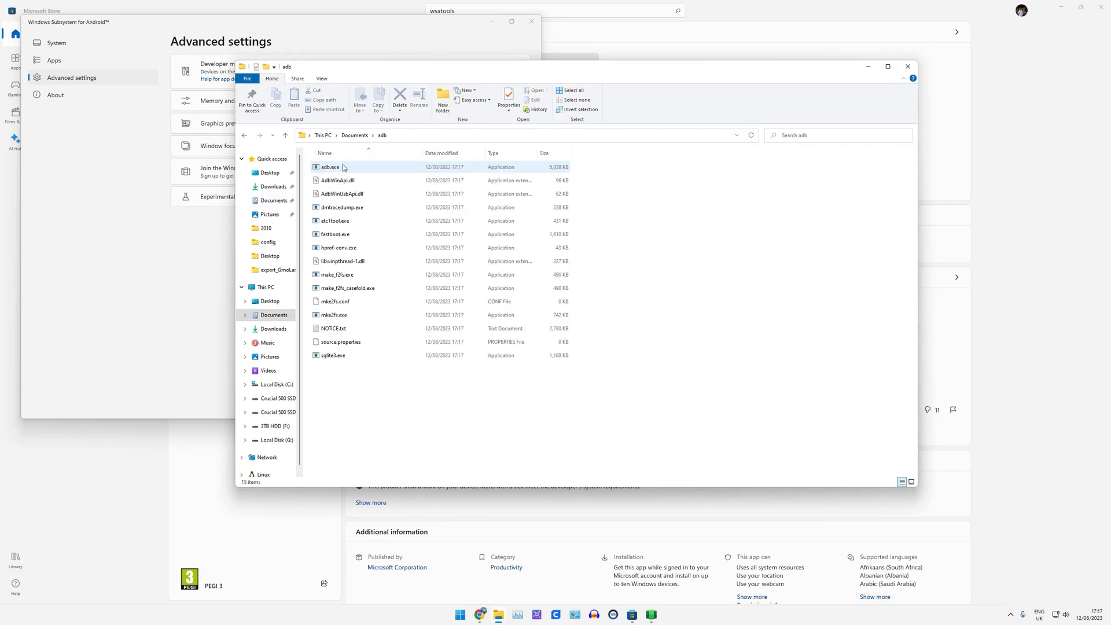
pyautogui.rightClick(348, 386)
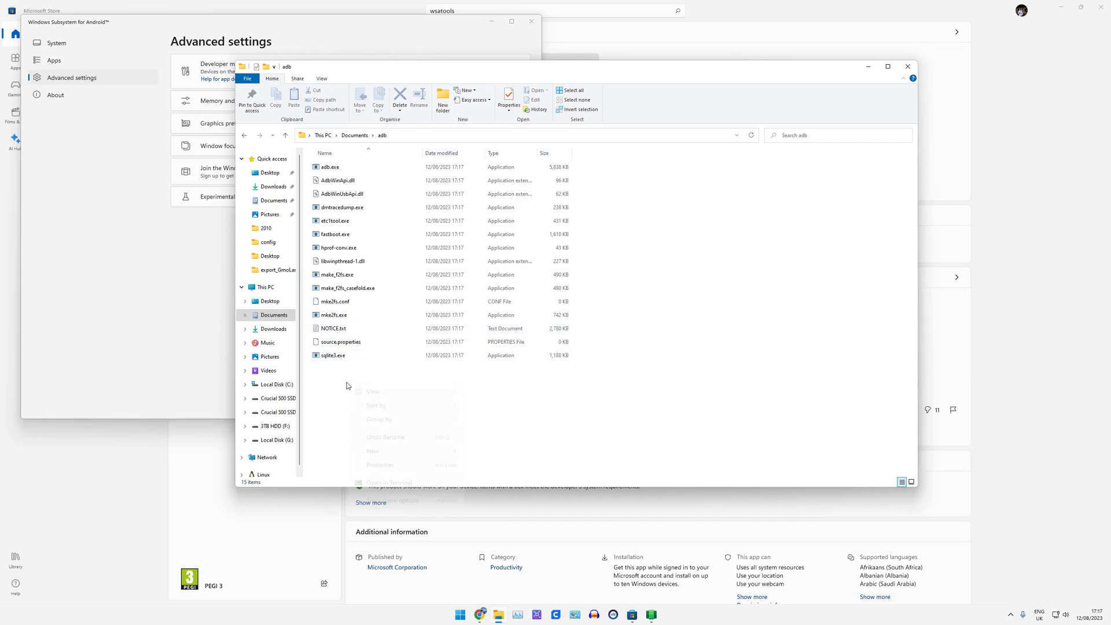
# Step: Start an 'adb' command in a terminal at the adb folder, check WSA's ADB address, then close the prompt
pyautogui.click(394, 482)
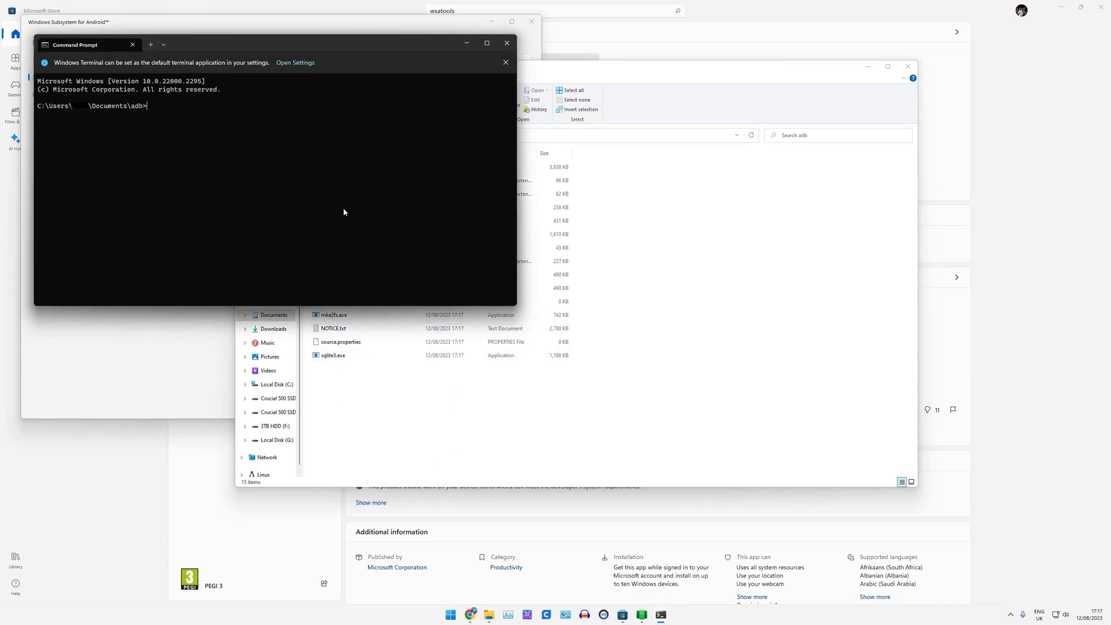
pyautogui.write('adb connect')
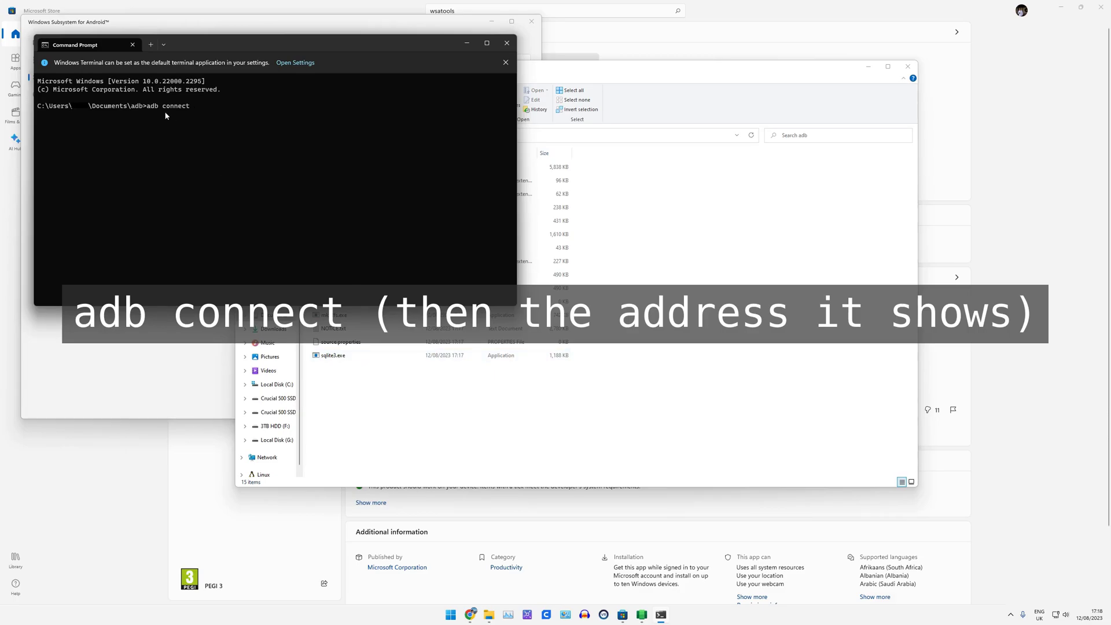
pyautogui.click(642, 616)
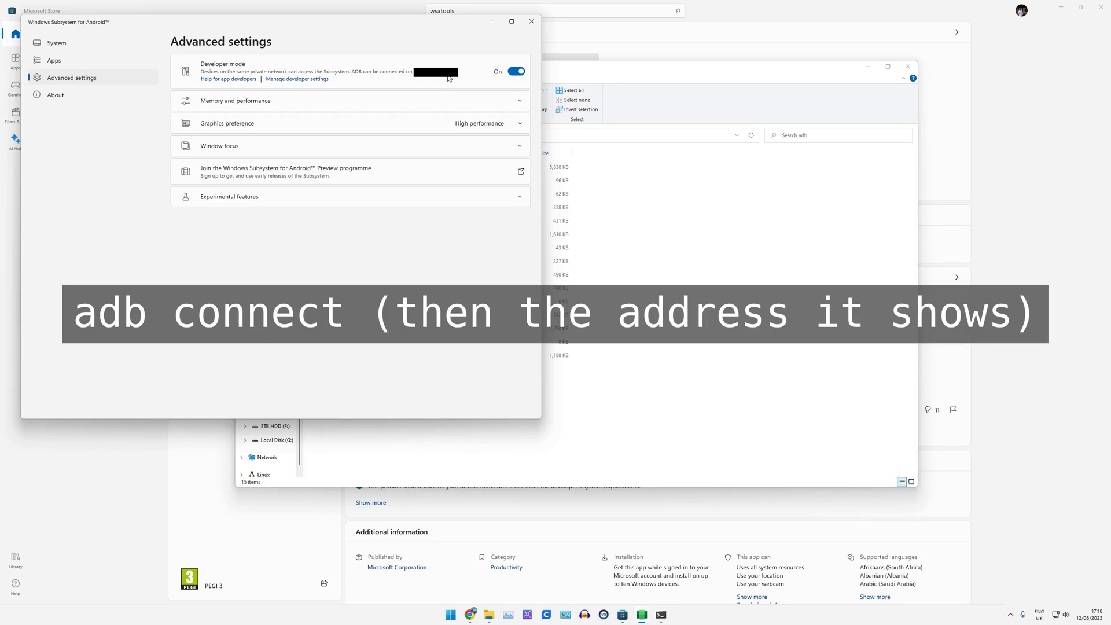
pyautogui.hotkey('alt', 'Tab')
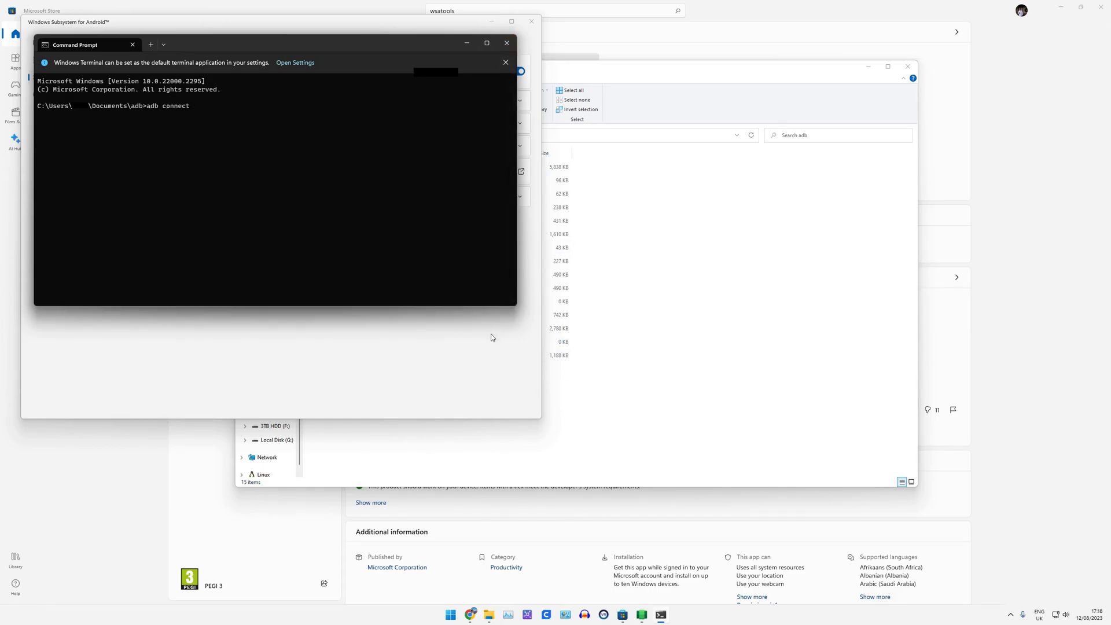
pyautogui.click(507, 44)
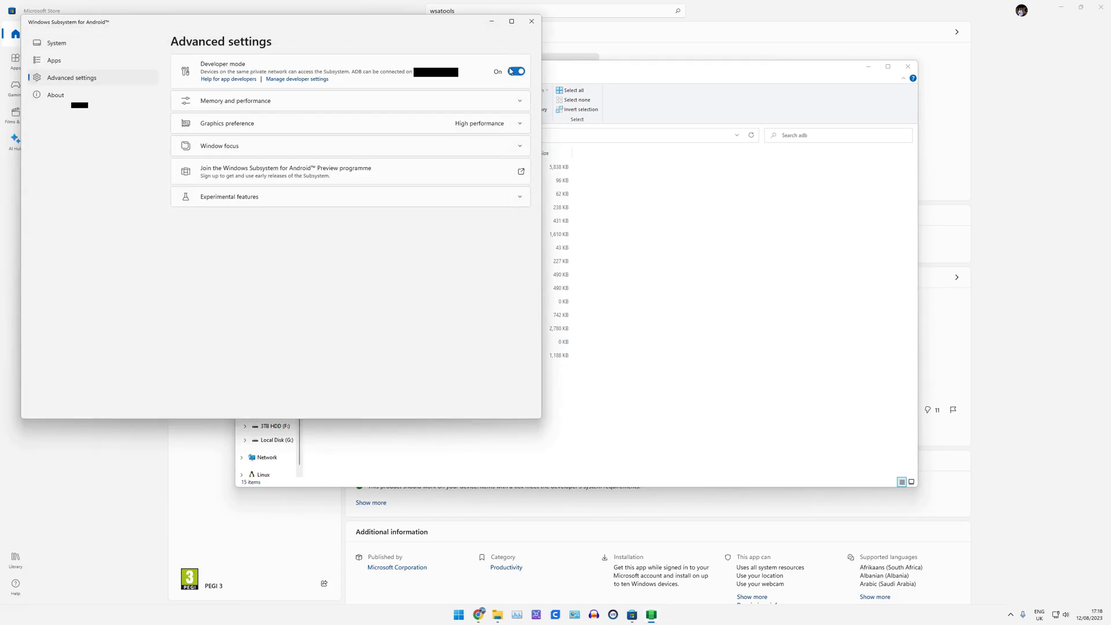
# Step: Close the WSA settings and adb folder windows, then install AuroraStore_4.2.5.apk through WSATools
pyautogui.click(531, 23)
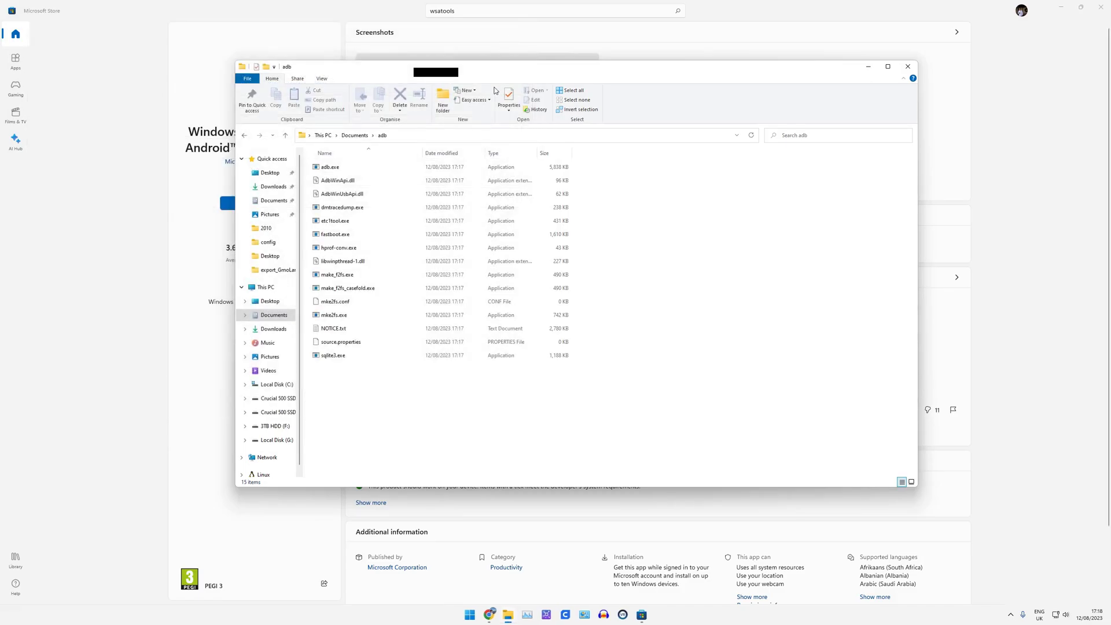
pyautogui.click(908, 67)
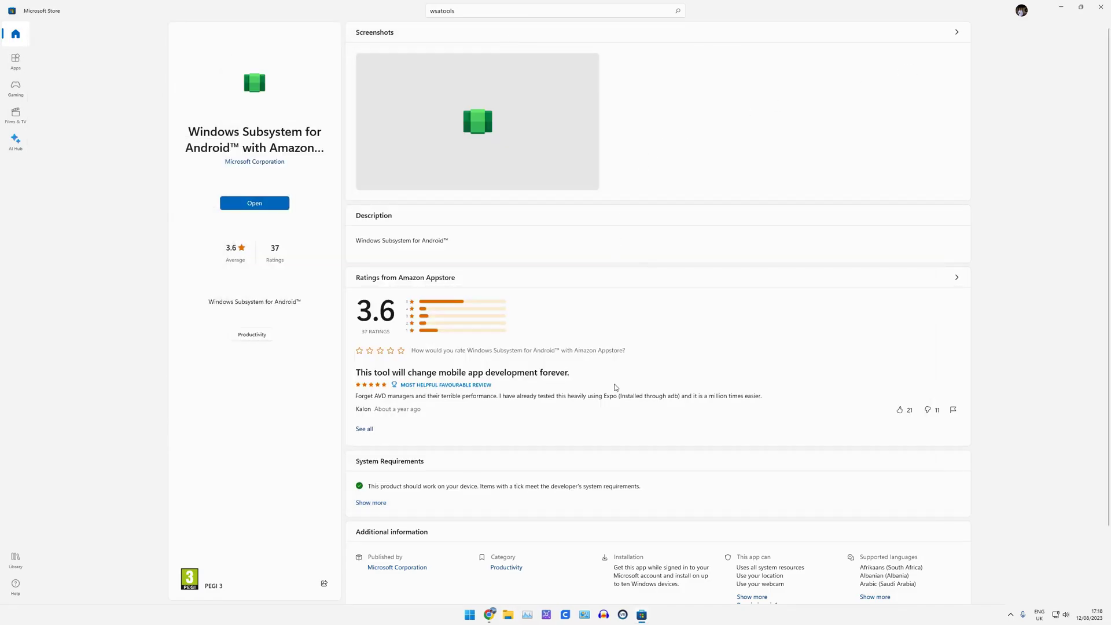
pyautogui.click(470, 614)
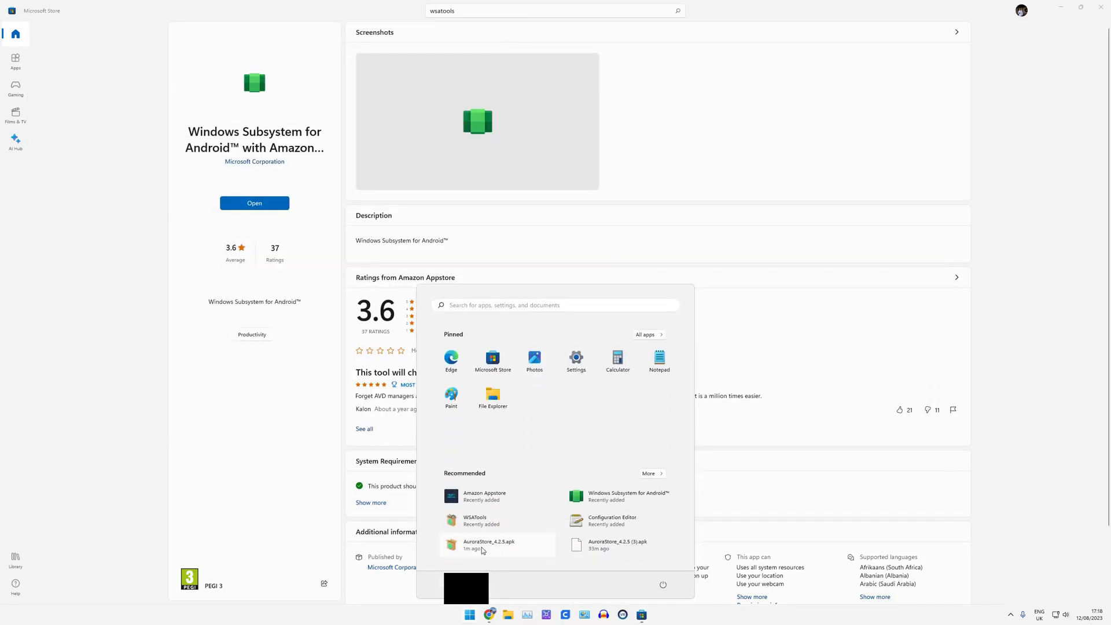
pyautogui.click(488, 524)
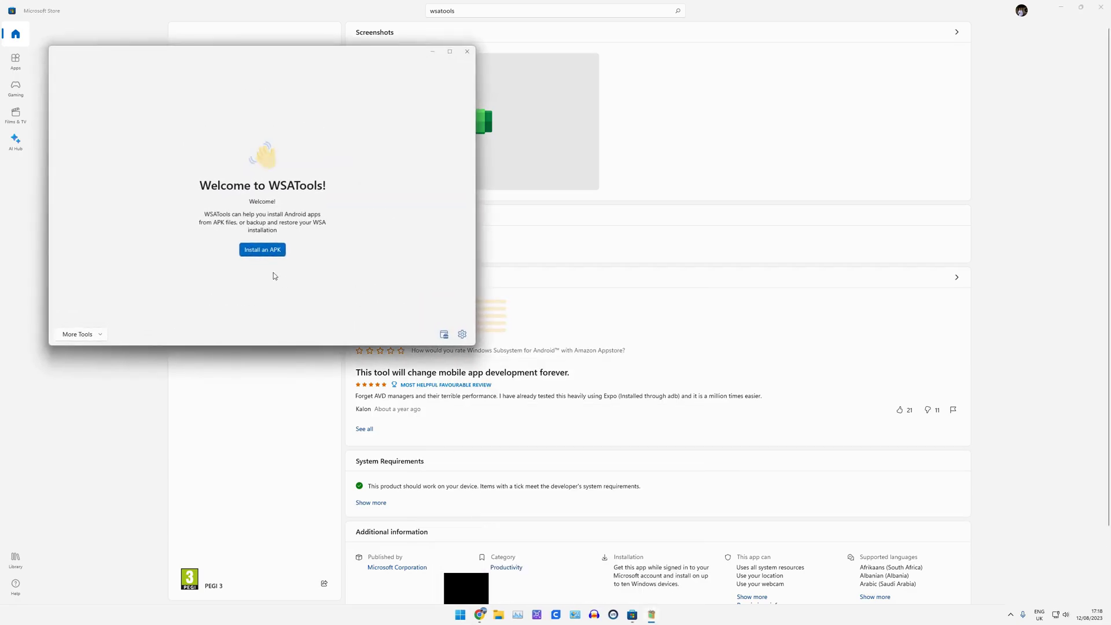
pyautogui.click(263, 251)
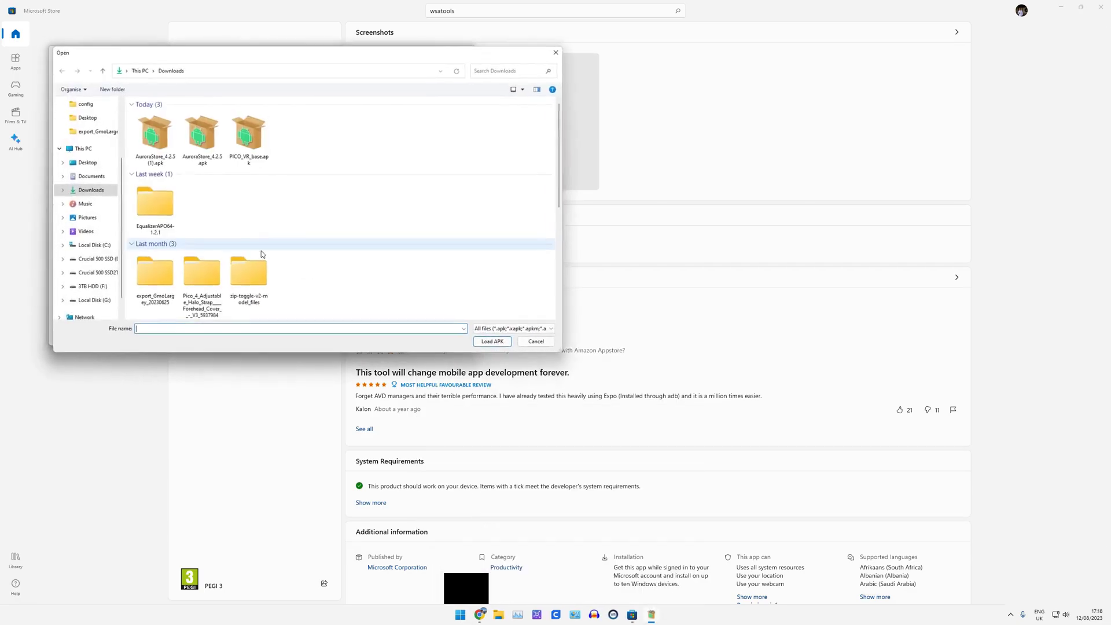
pyautogui.doubleClick(199, 135)
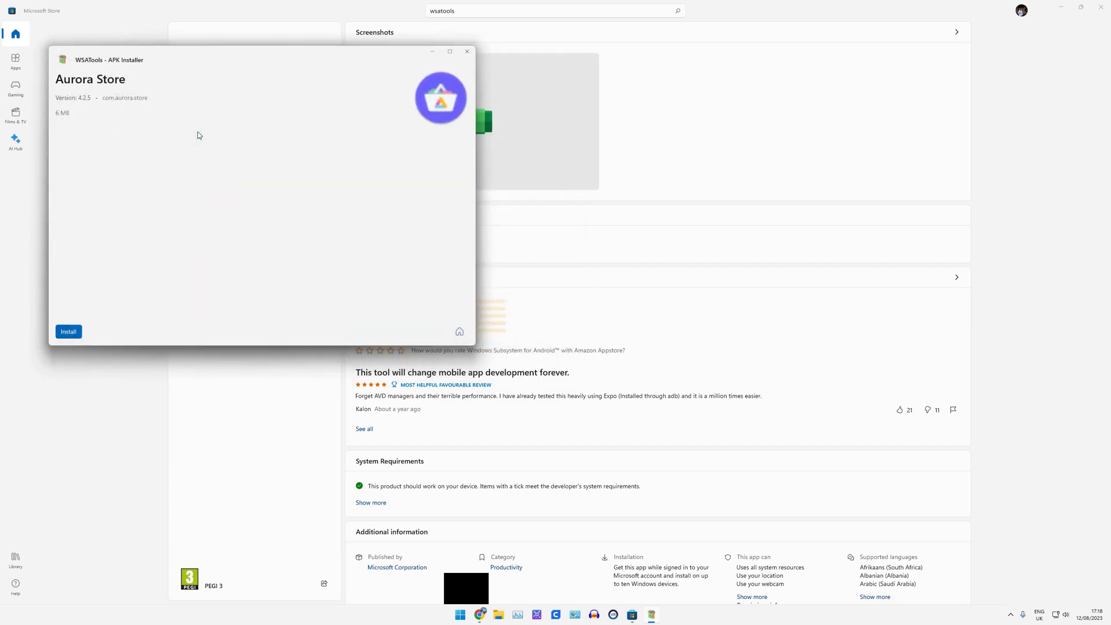
pyautogui.click(65, 331)
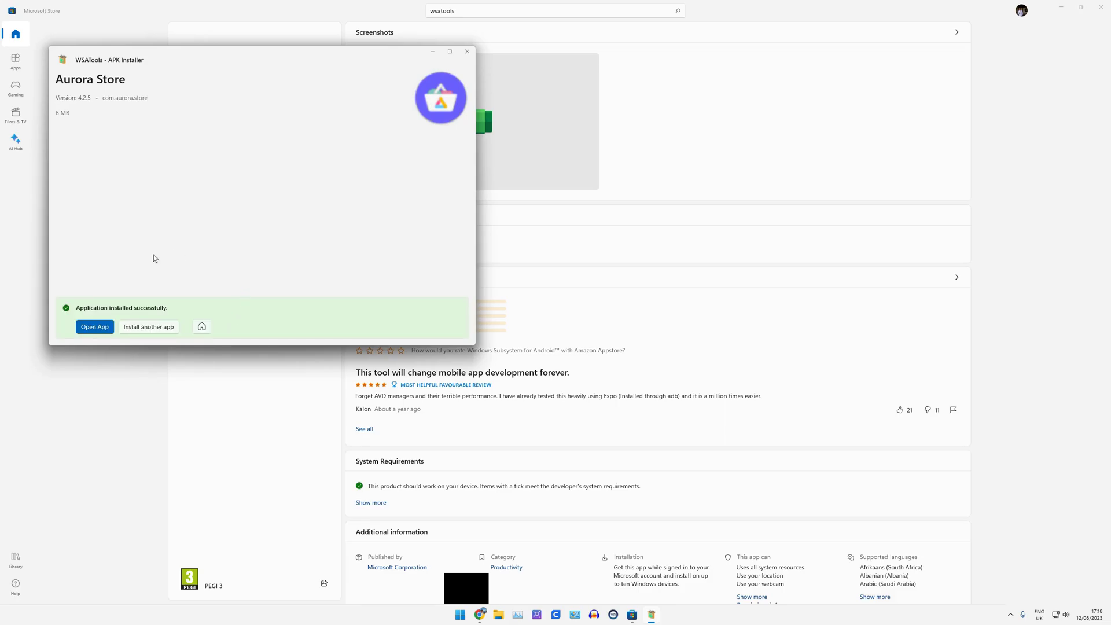
# Step: Launch Aurora Store, accept its terms, and keep the Session installer, theme and accent
pyautogui.click(95, 328)
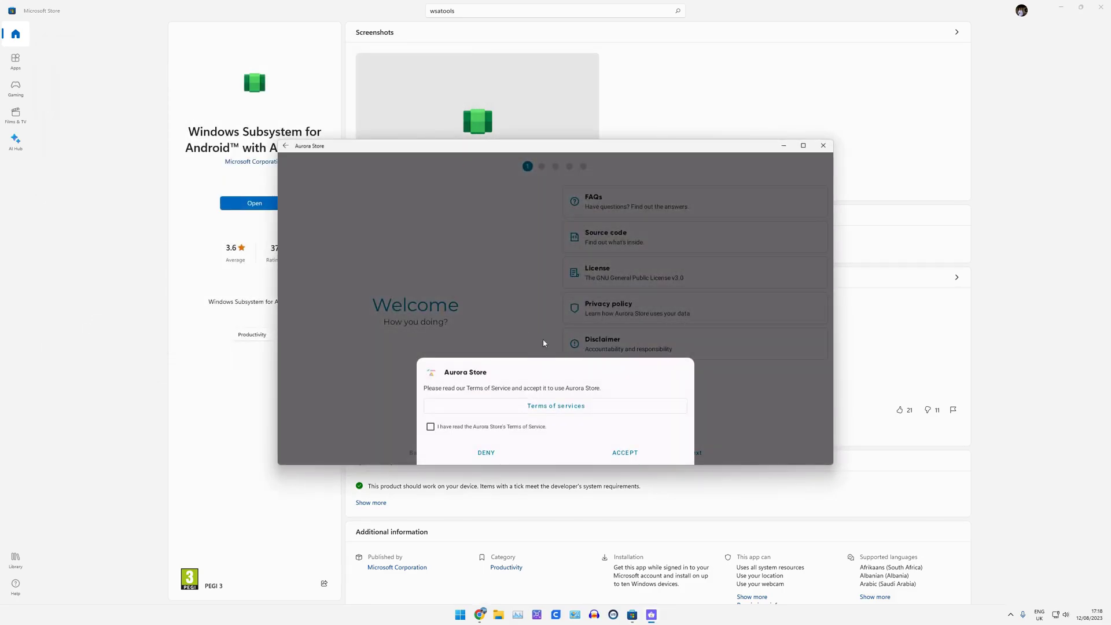
pyautogui.click(447, 428)
pyautogui.click(627, 455)
pyautogui.click(690, 451)
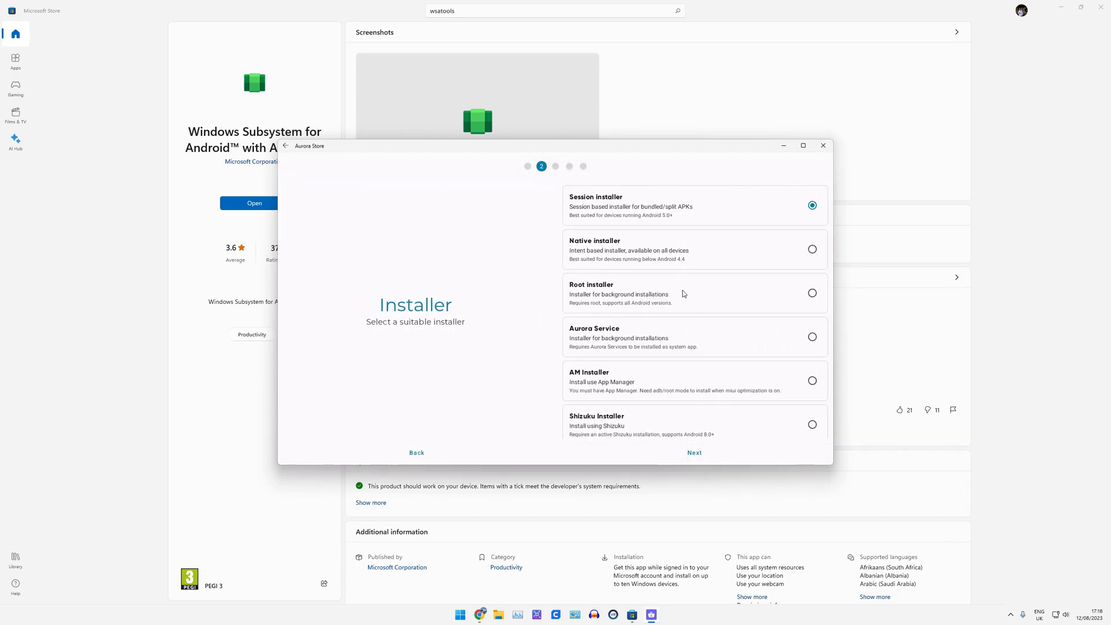
pyautogui.click(693, 460)
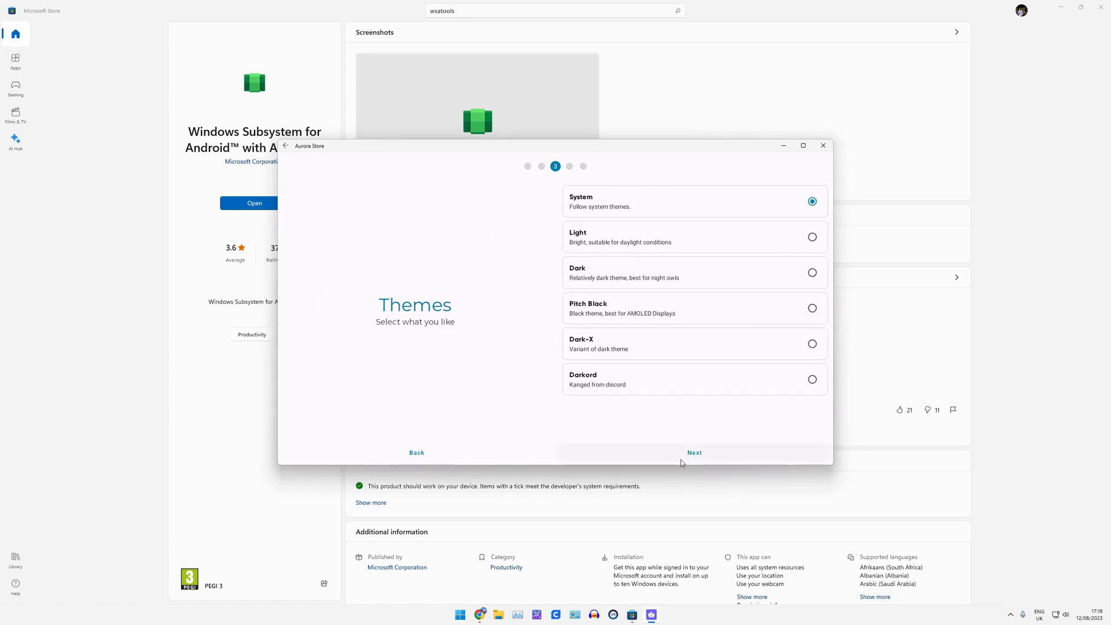
pyautogui.click(693, 457)
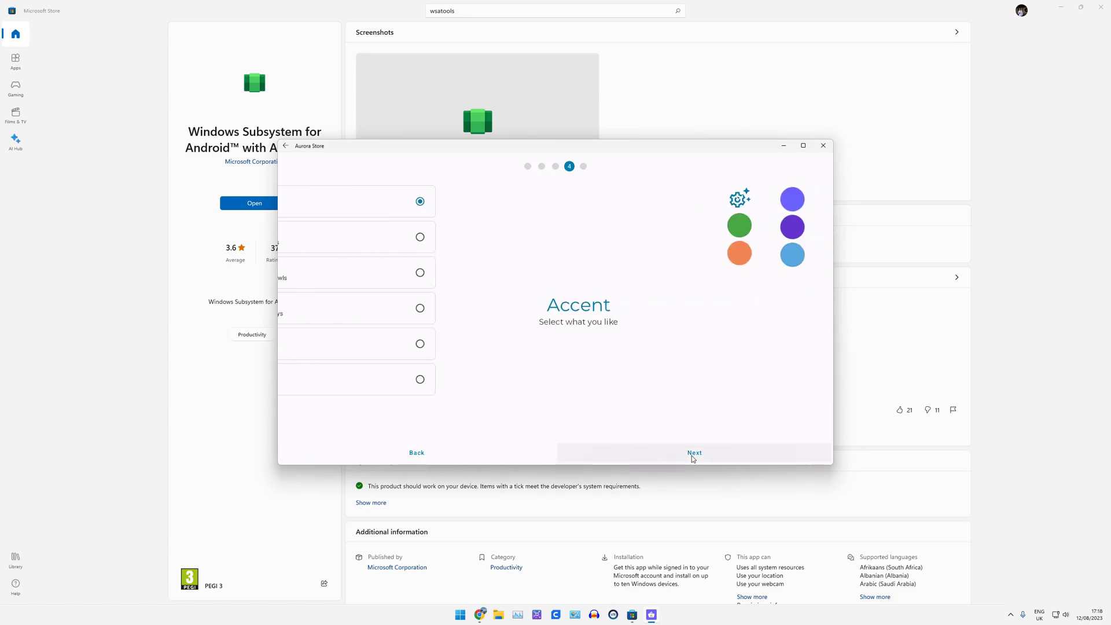
pyautogui.click(698, 455)
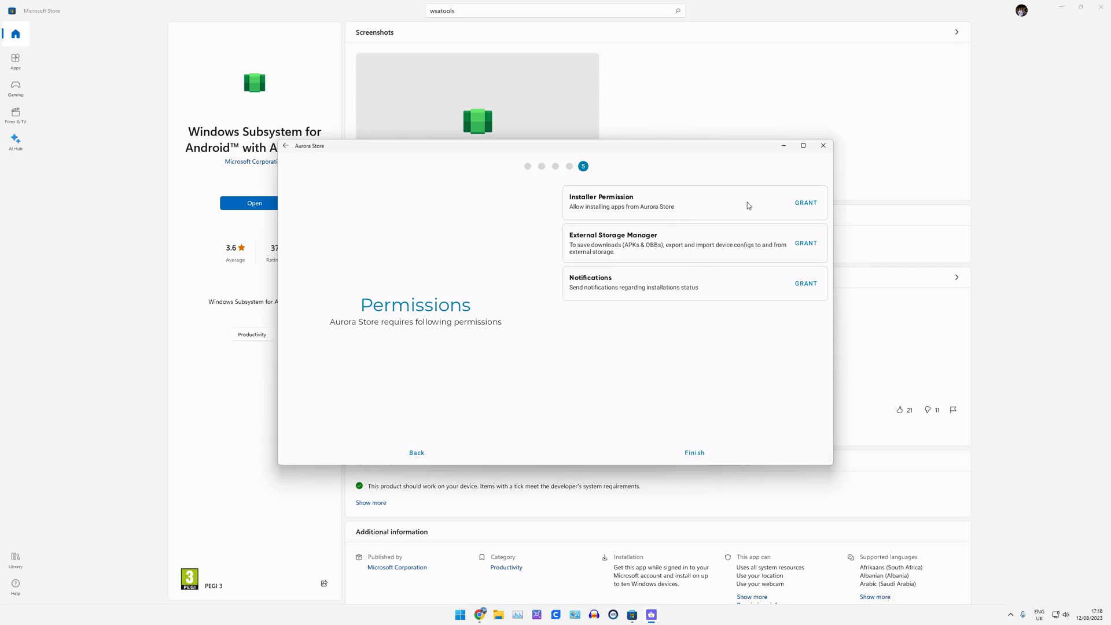
# Step: Grant Aurora Store install-apps, all-files storage and notification permissions, then finish setup
pyautogui.click(805, 204)
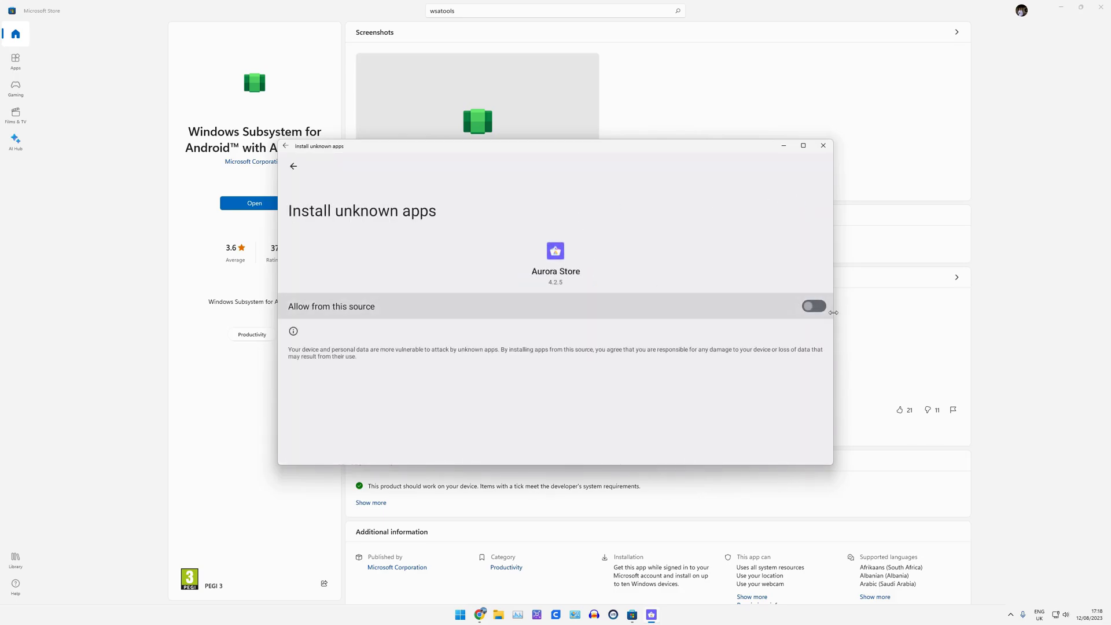
pyautogui.click(813, 306)
pyautogui.click(294, 167)
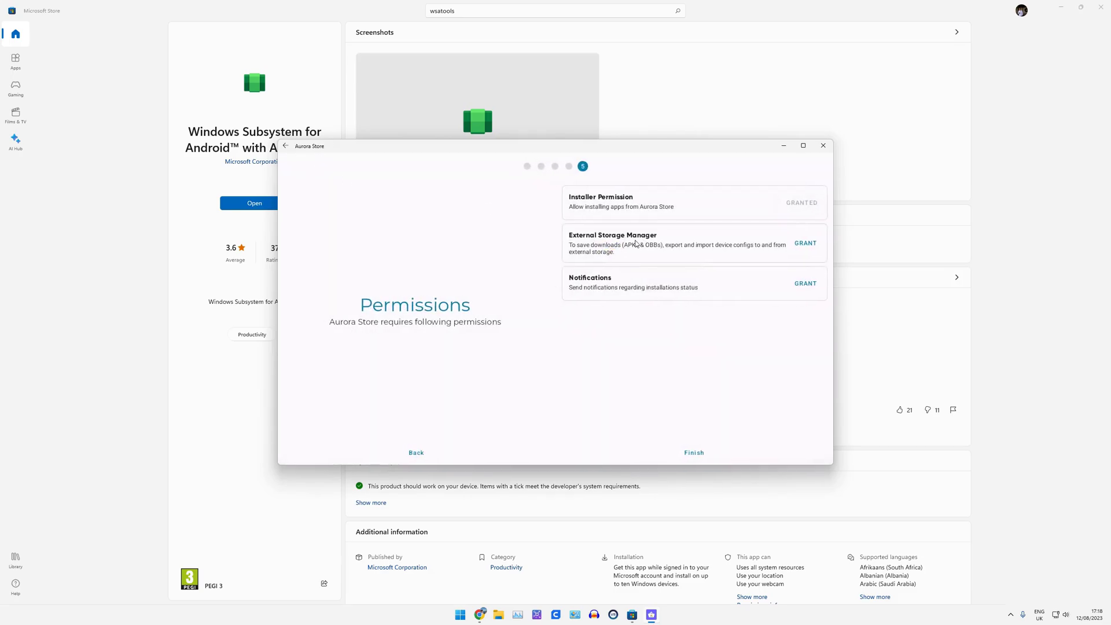
pyautogui.click(805, 243)
pyautogui.click(726, 248)
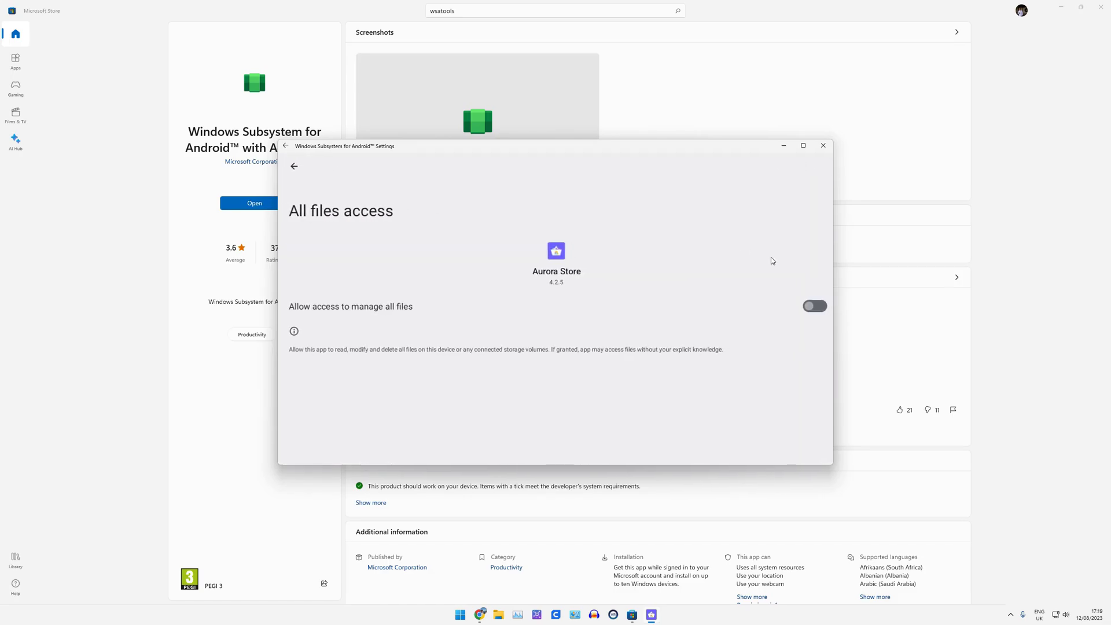
pyautogui.click(815, 306)
pyautogui.click(294, 168)
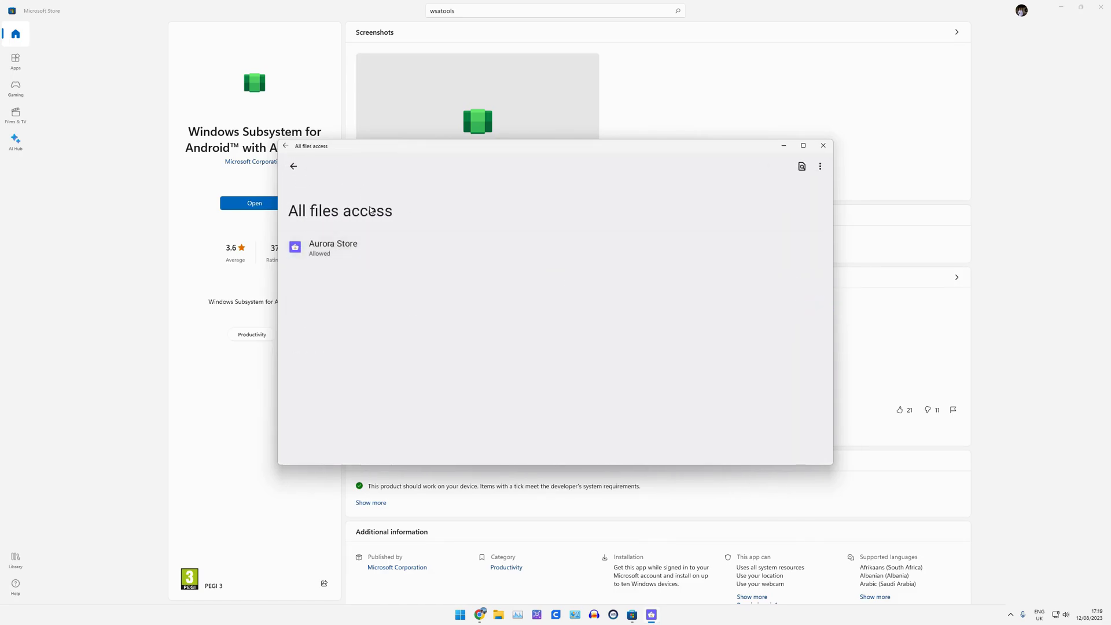
pyautogui.click(295, 168)
pyautogui.click(806, 285)
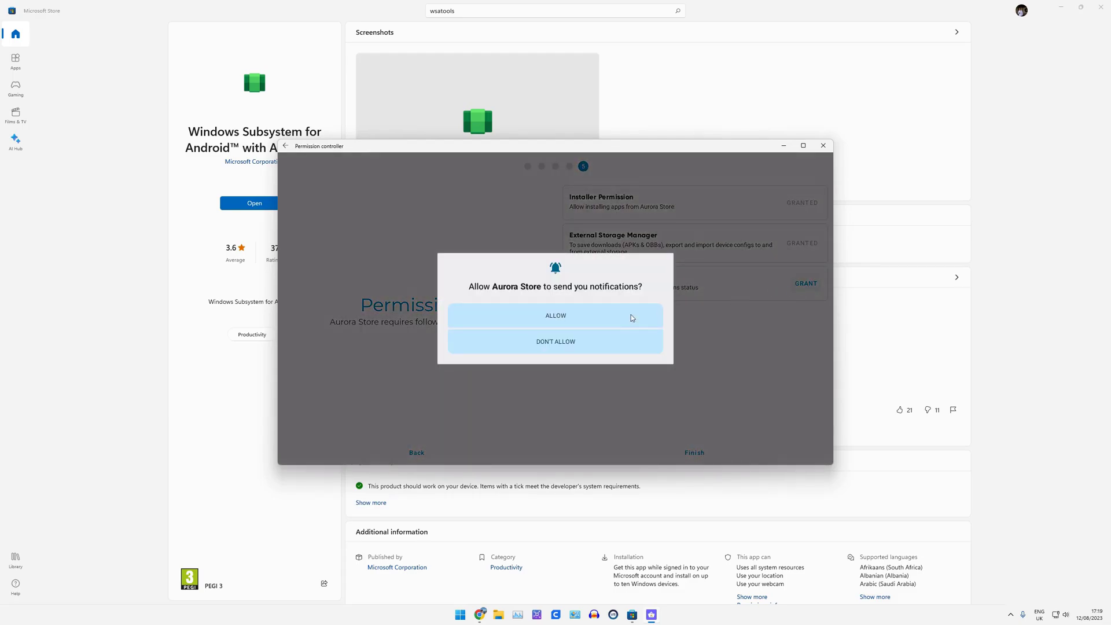
pyautogui.click(564, 317)
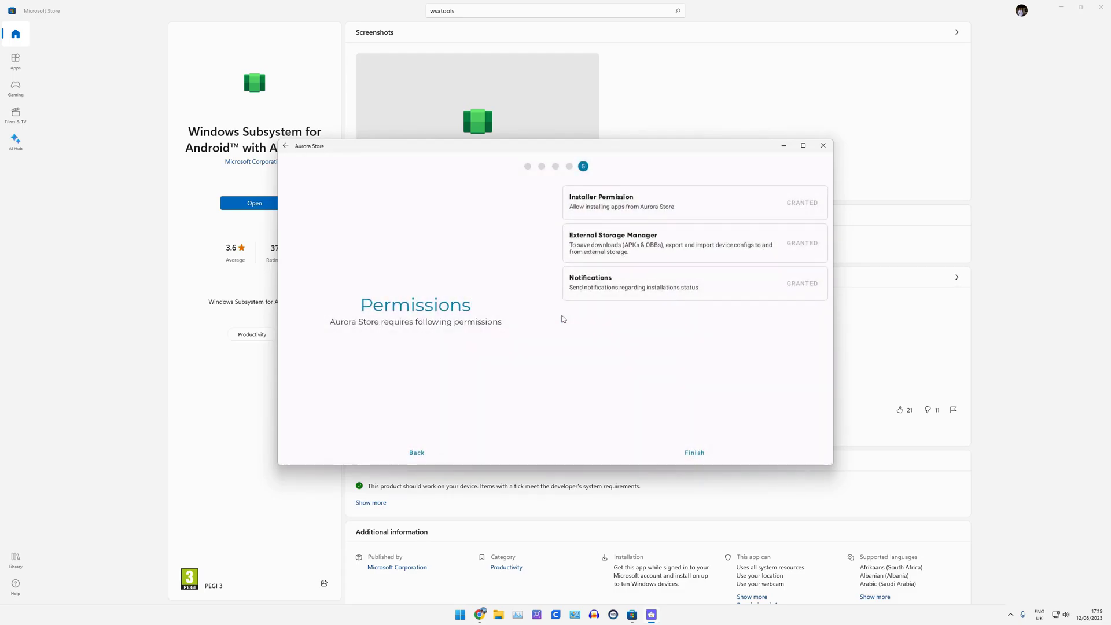
pyautogui.click(695, 454)
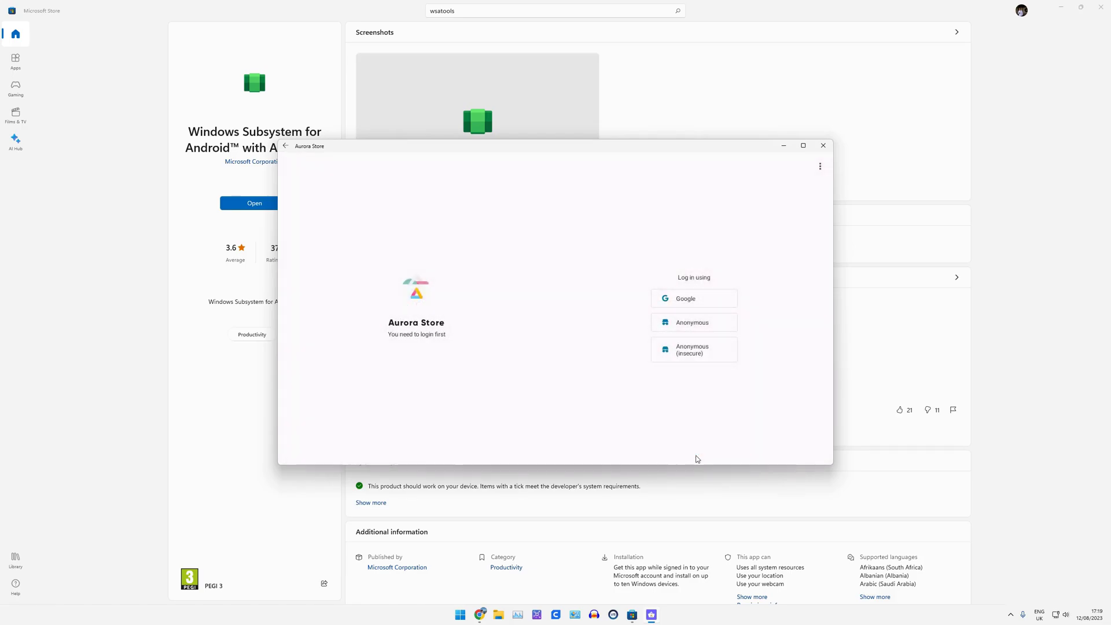
# Step: Sign in to Aurora Store anonymously and search for 'pico vr'
pyautogui.click(689, 327)
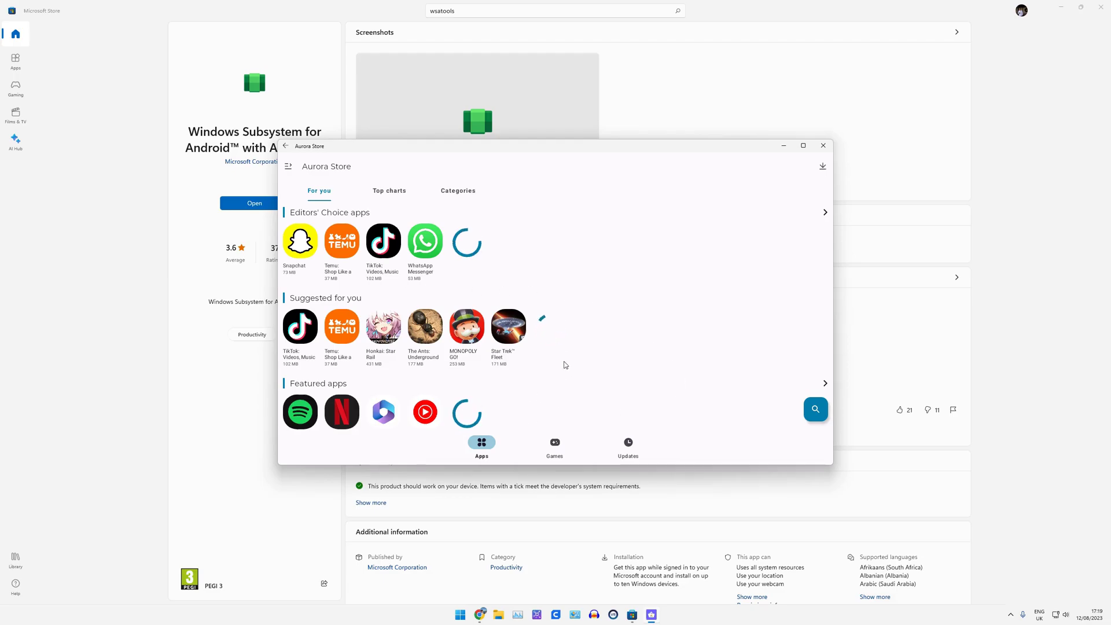
pyautogui.click(804, 408)
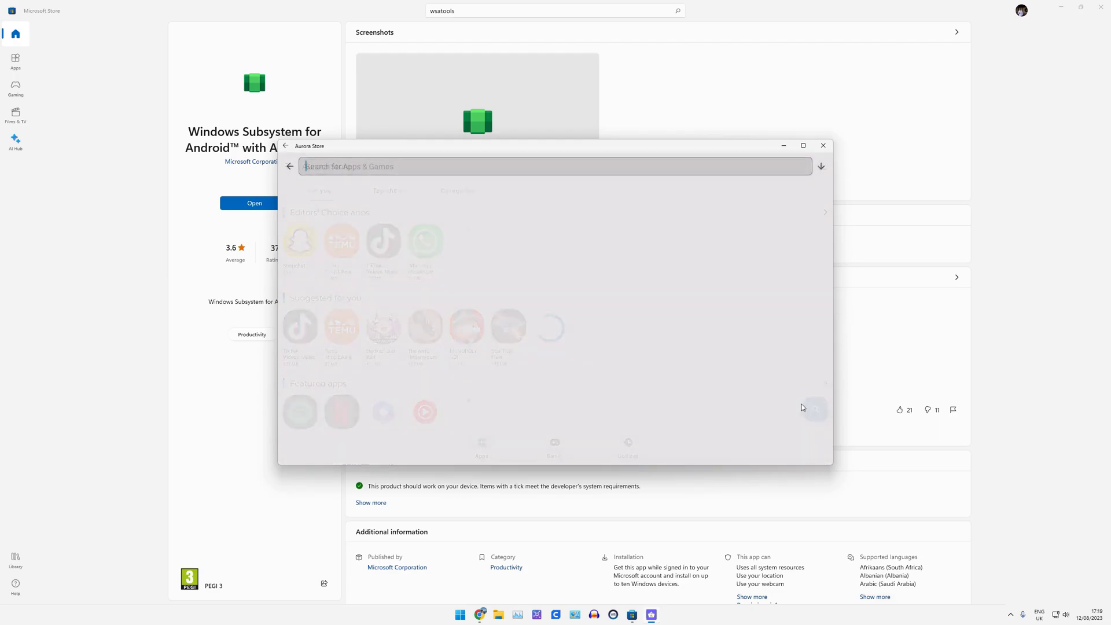
pyautogui.write('pico vr')
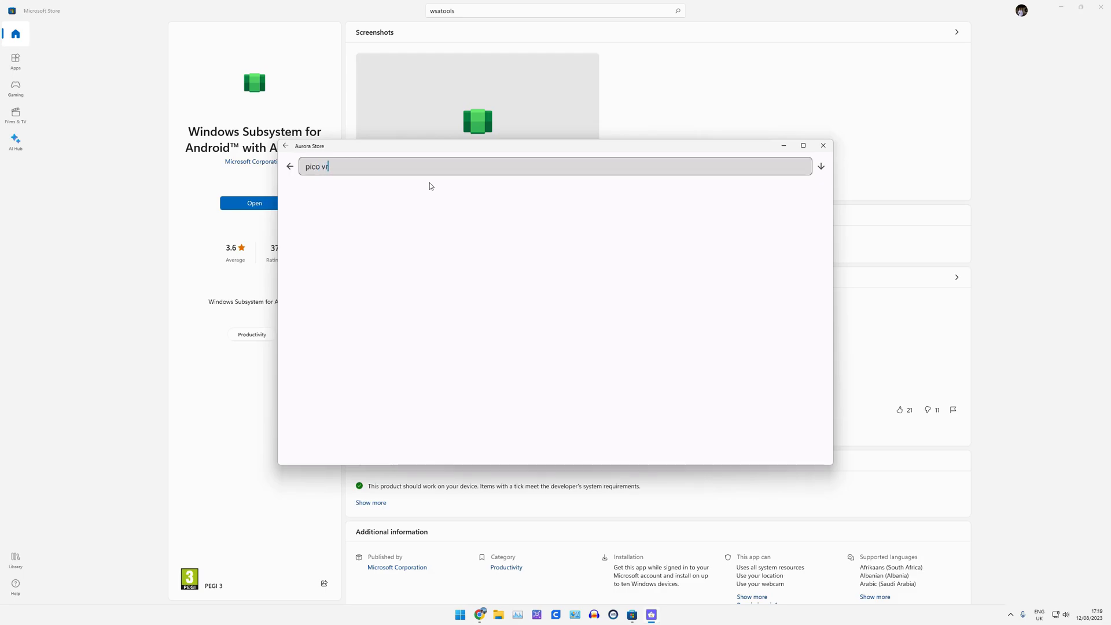
pyautogui.press('Return')
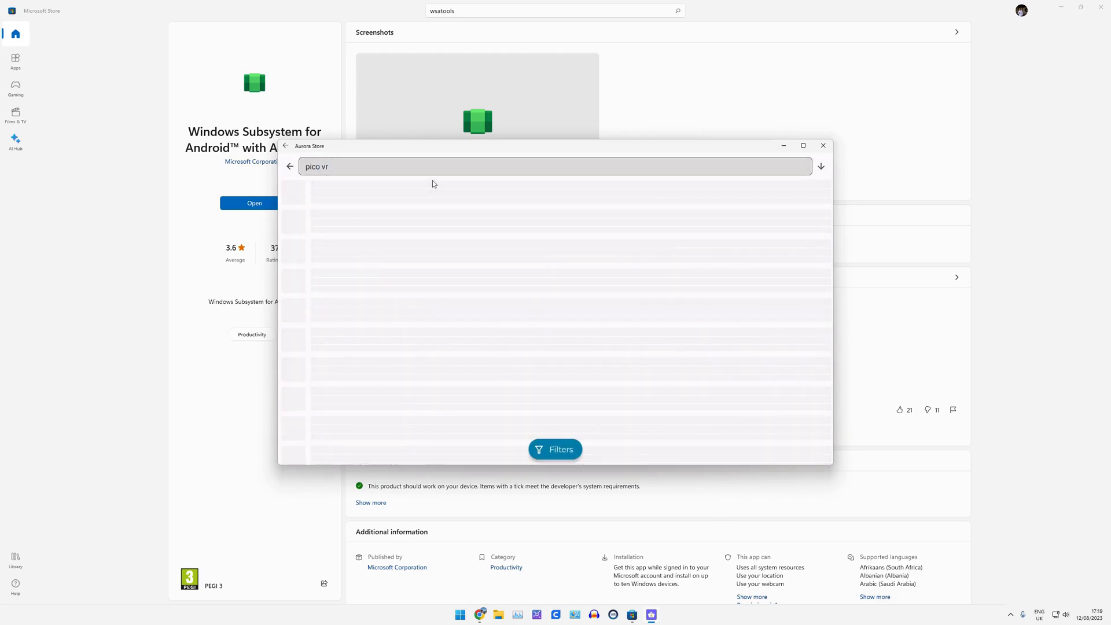
# Step: Install the 118 MB PICO VR app from its store page, confirming in Package installer
pyautogui.click(296, 191)
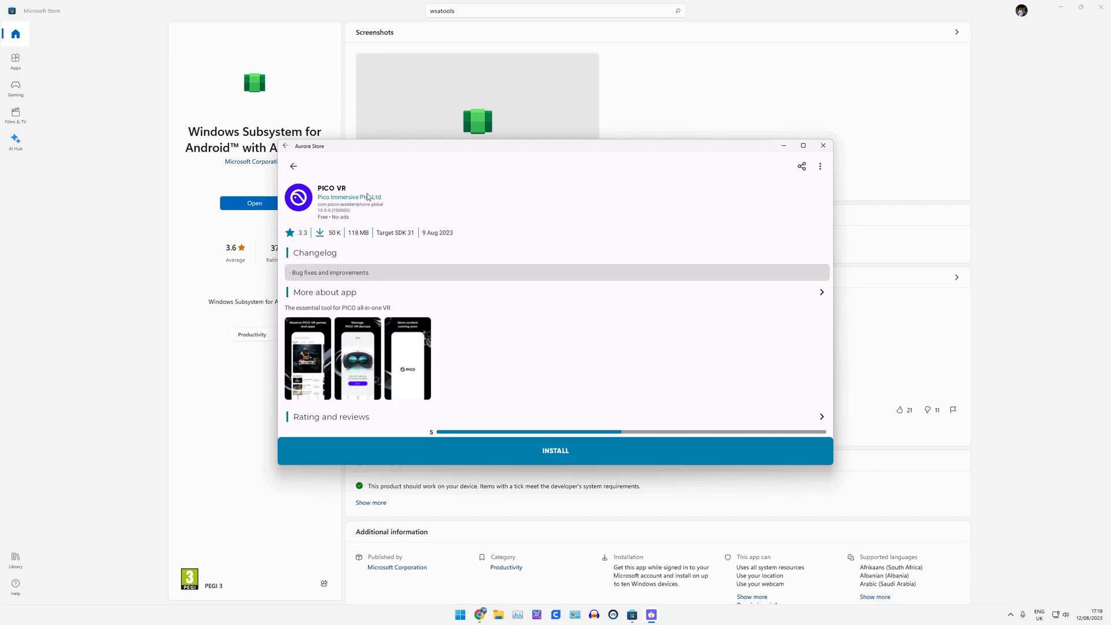
pyautogui.click(560, 456)
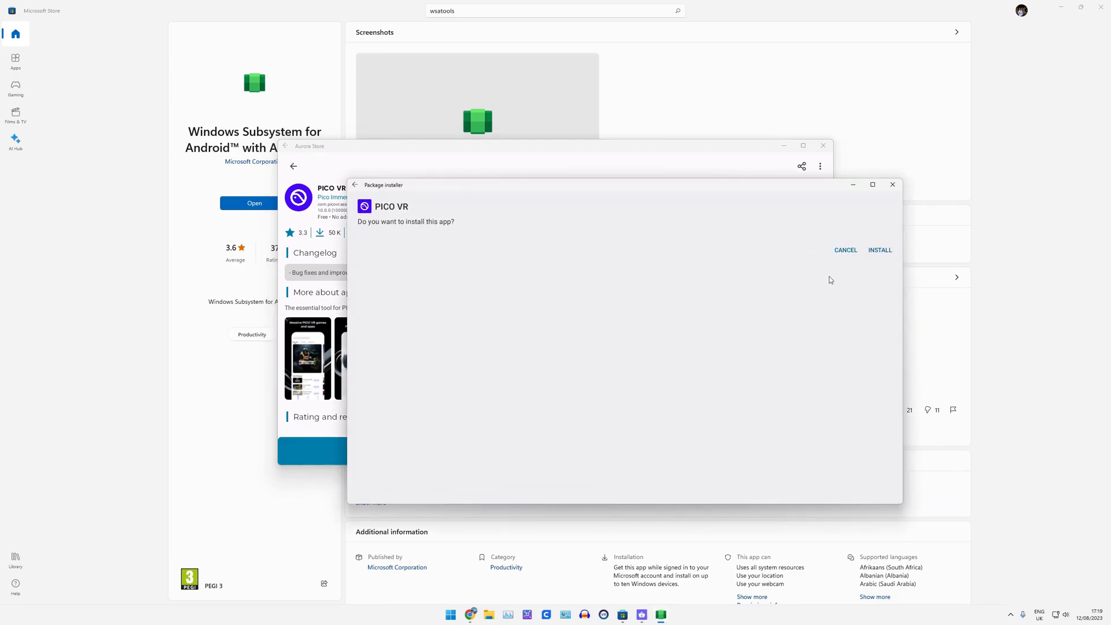
pyautogui.click(880, 250)
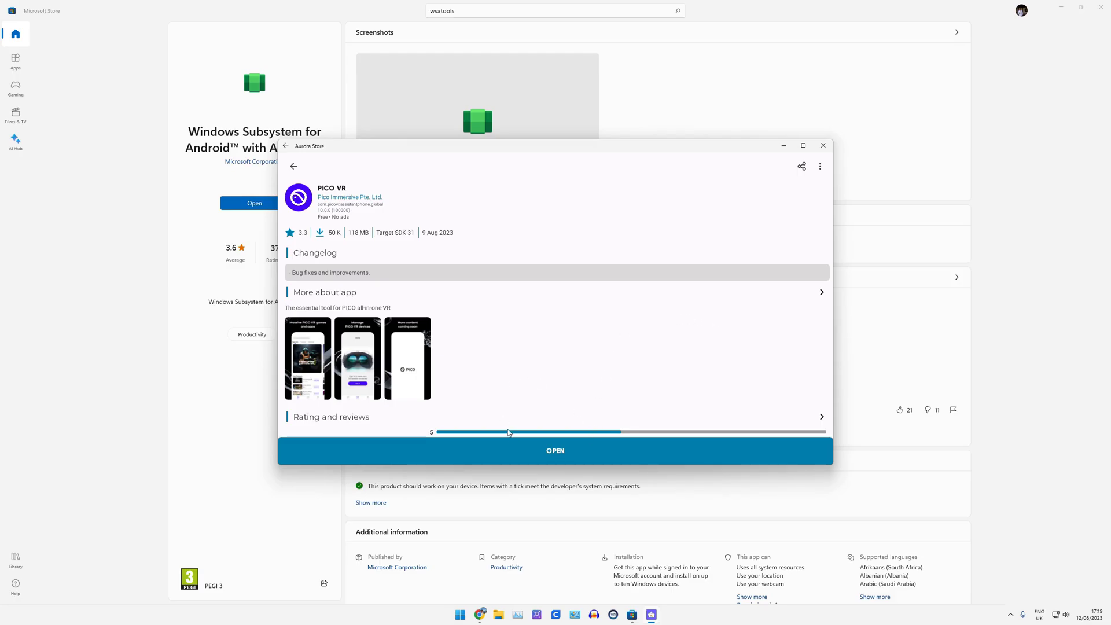
# Step: Close Aurora Store, launch PICO VR, and accept its consent terms and notification prompt
pyautogui.click(823, 145)
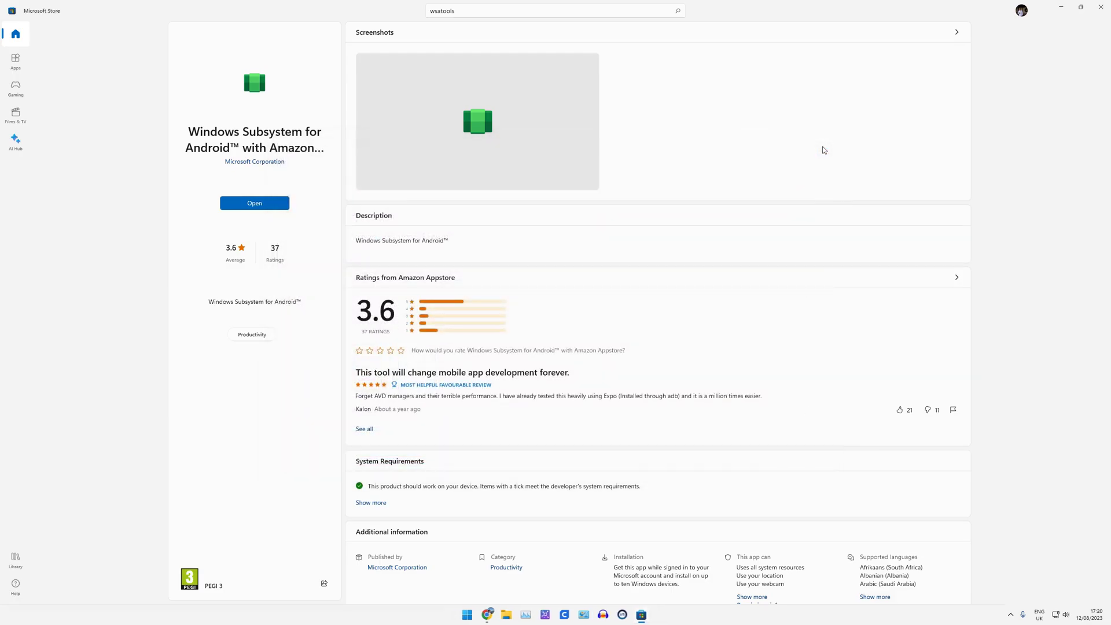
pyautogui.click(476, 615)
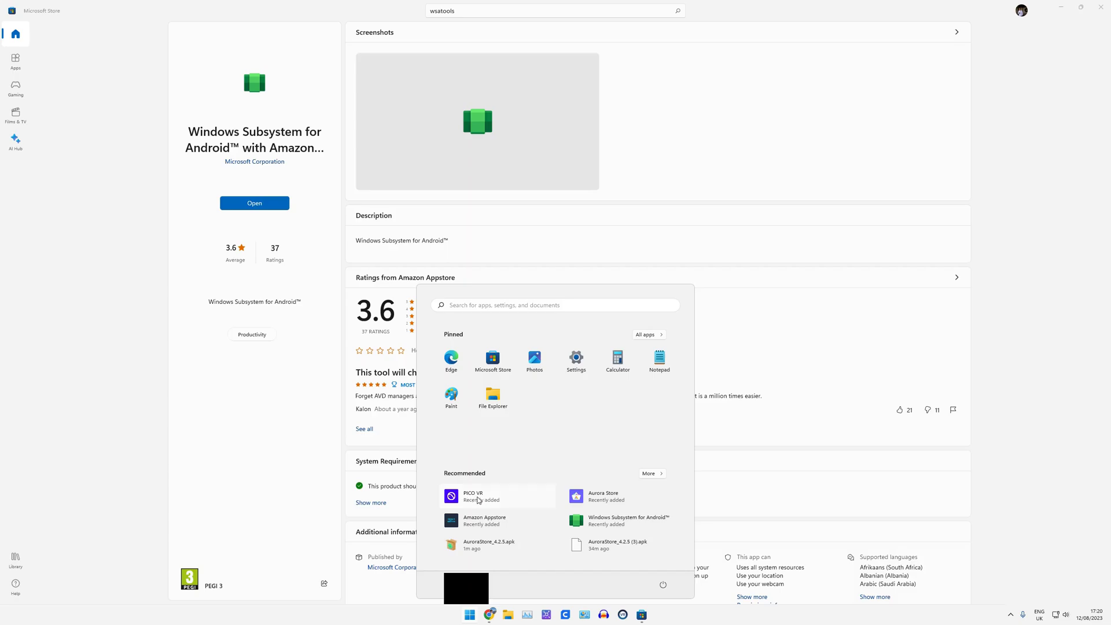
pyautogui.click(480, 499)
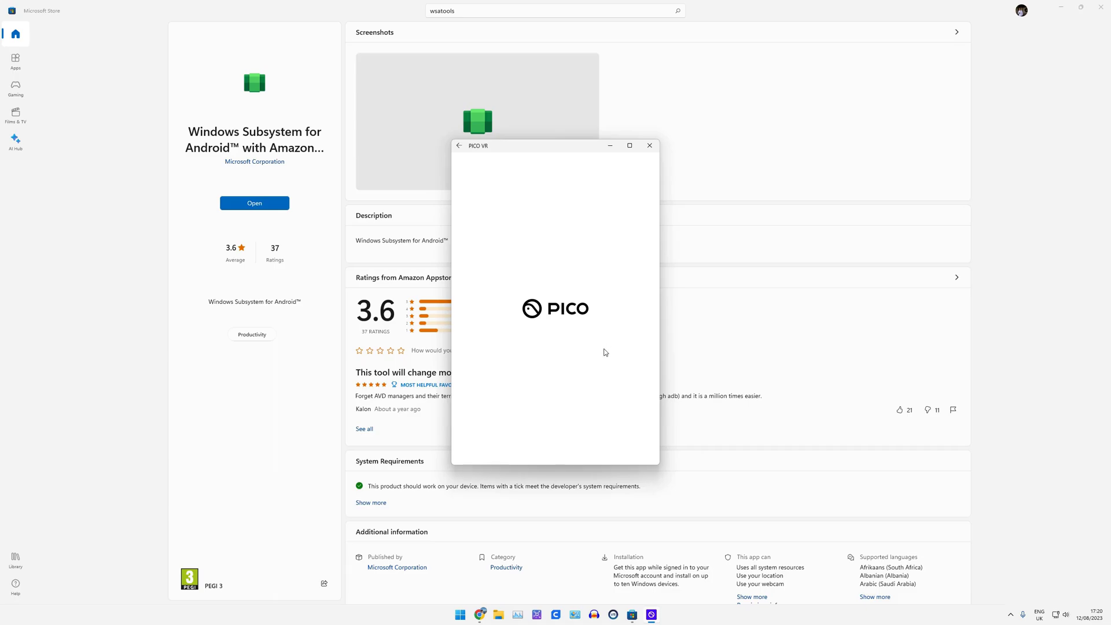
pyautogui.click(553, 334)
pyautogui.click(556, 322)
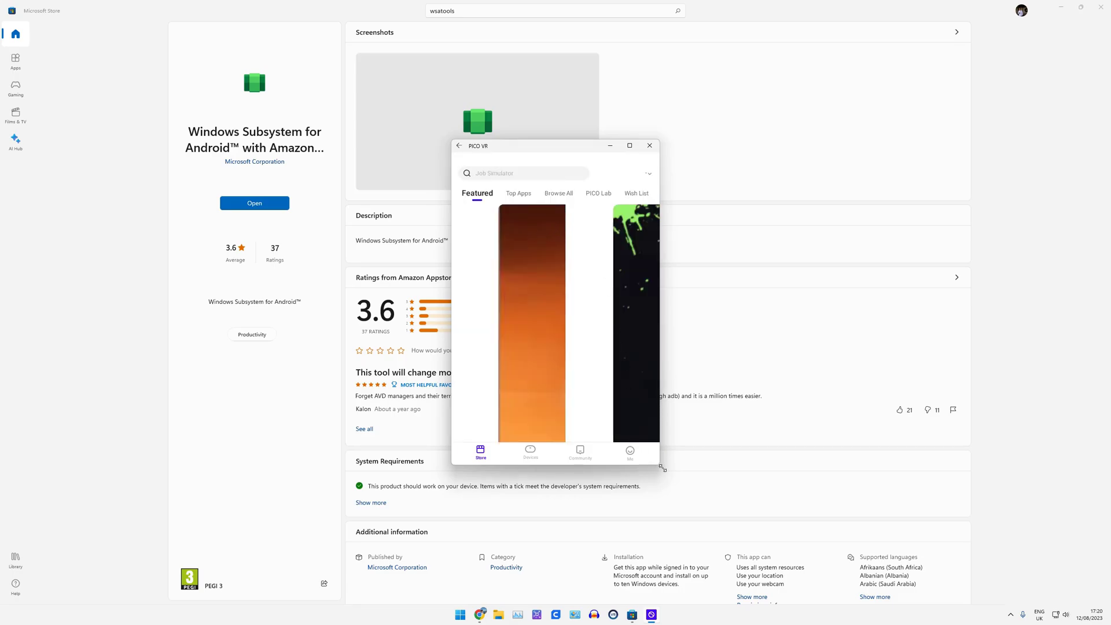
# Step: Widen the PICO VR window and look at the Me account page before returning to the store
pyautogui.moveTo(663, 467); pyautogui.dragTo(820, 468)
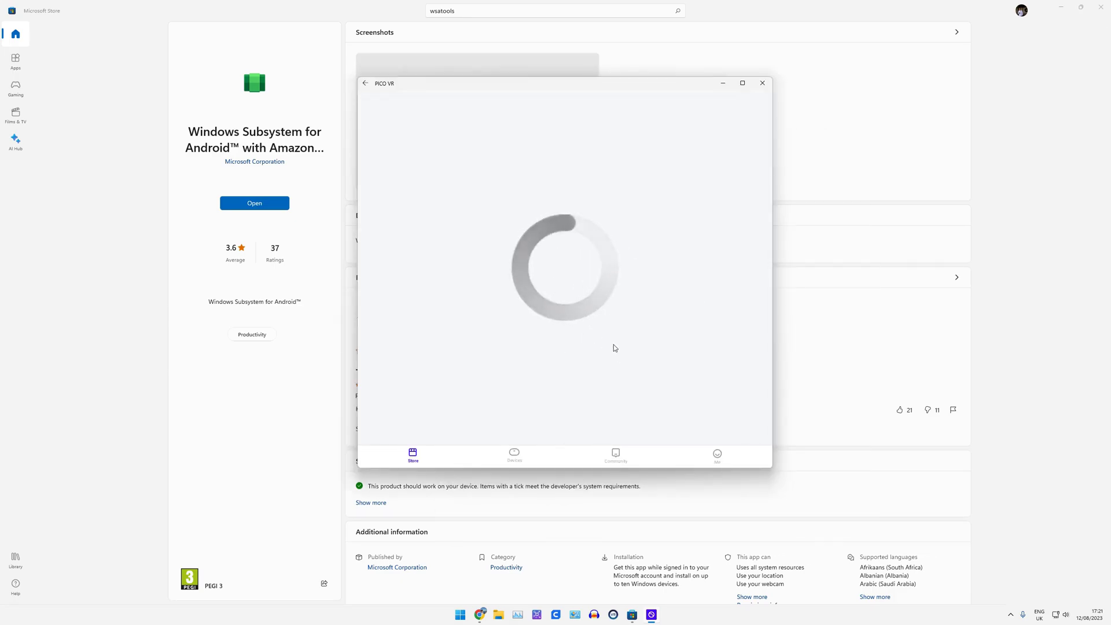
pyautogui.click(718, 460)
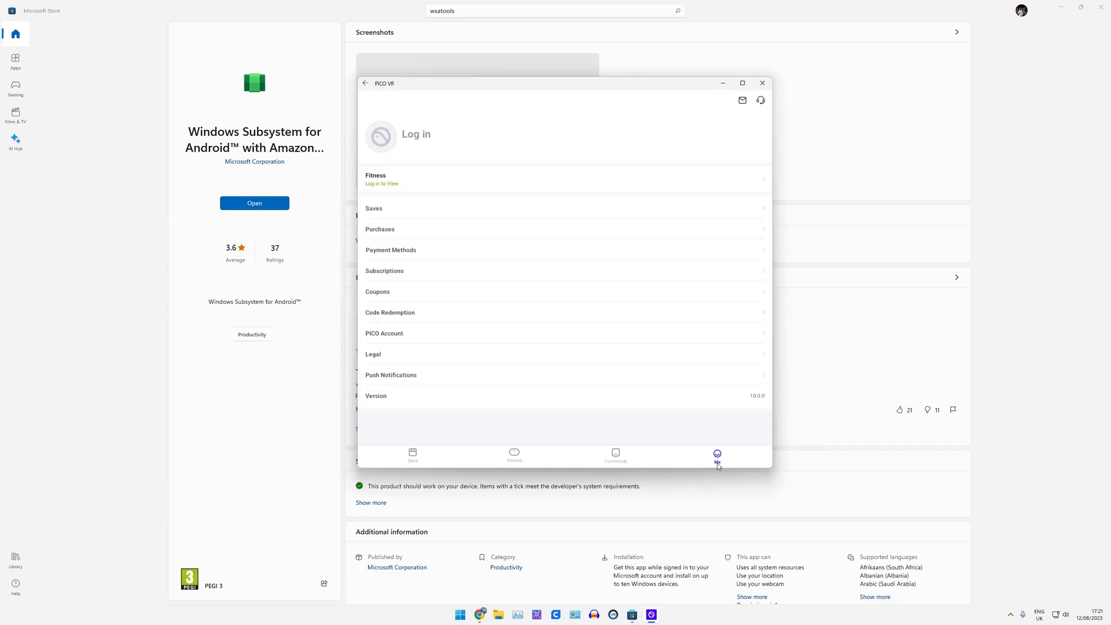
pyautogui.click(401, 139)
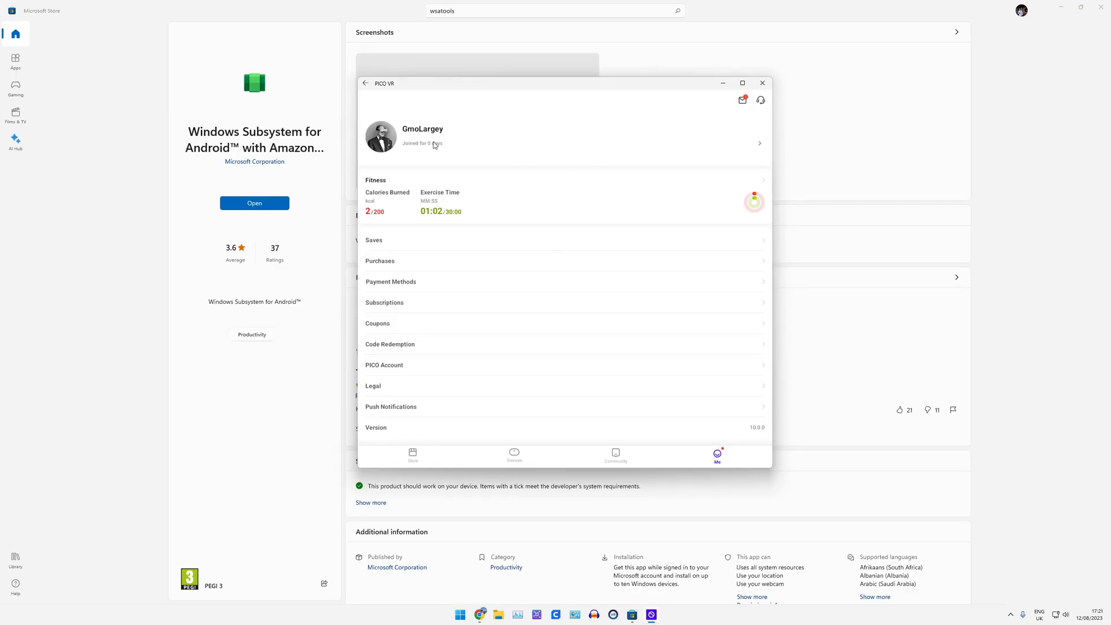
pyautogui.click(416, 458)
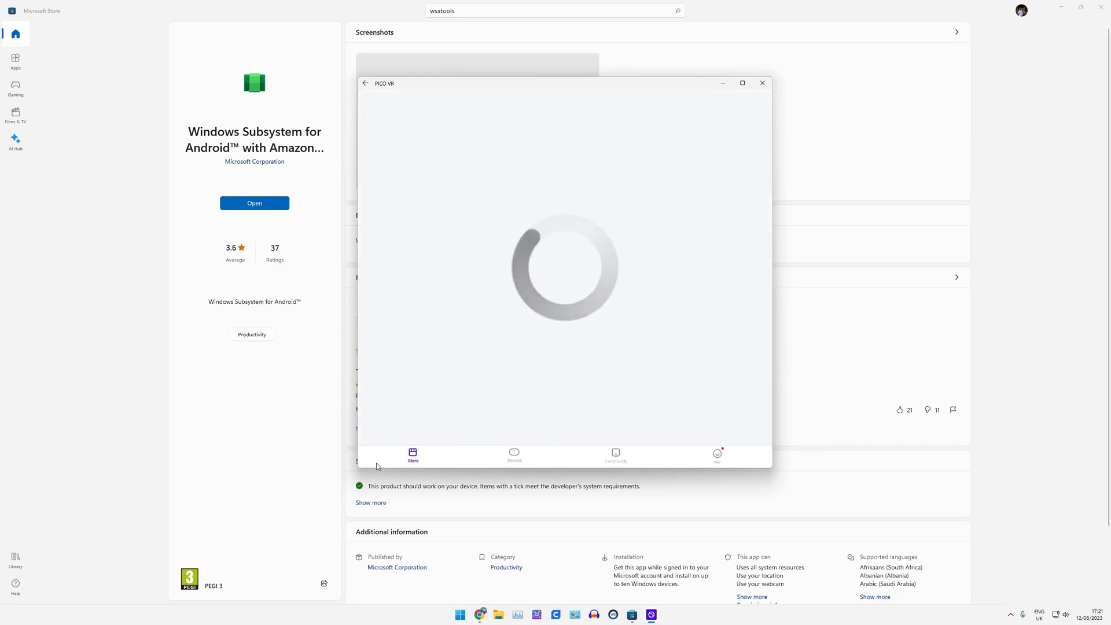
pyautogui.moveTo(359, 468); pyautogui.dragTo(256, 543)
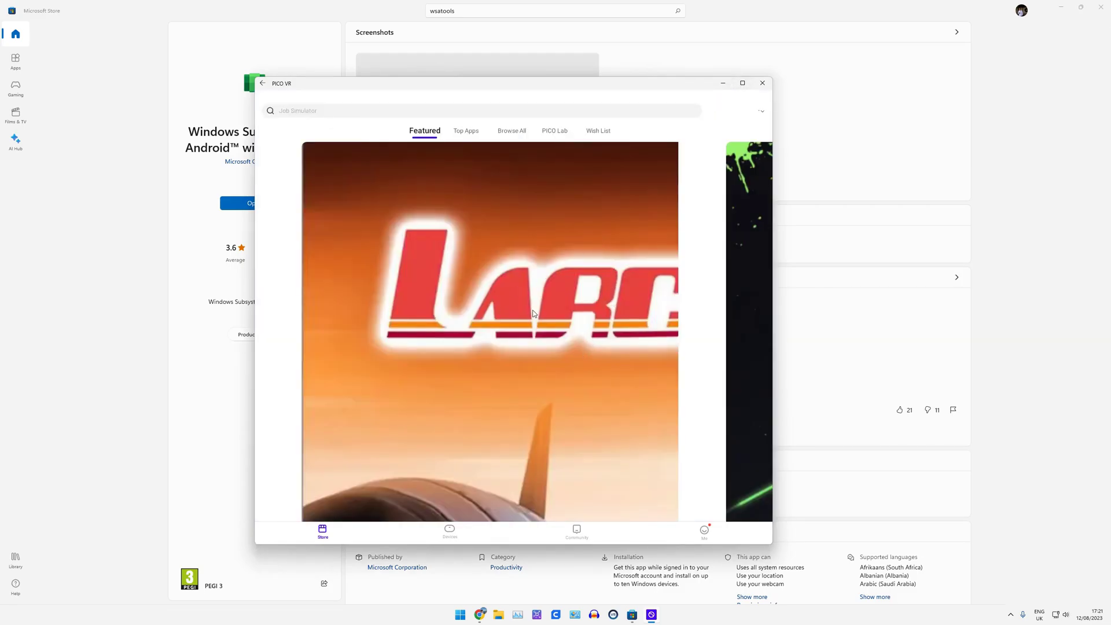
pyautogui.scroll(-1, 533, 318)
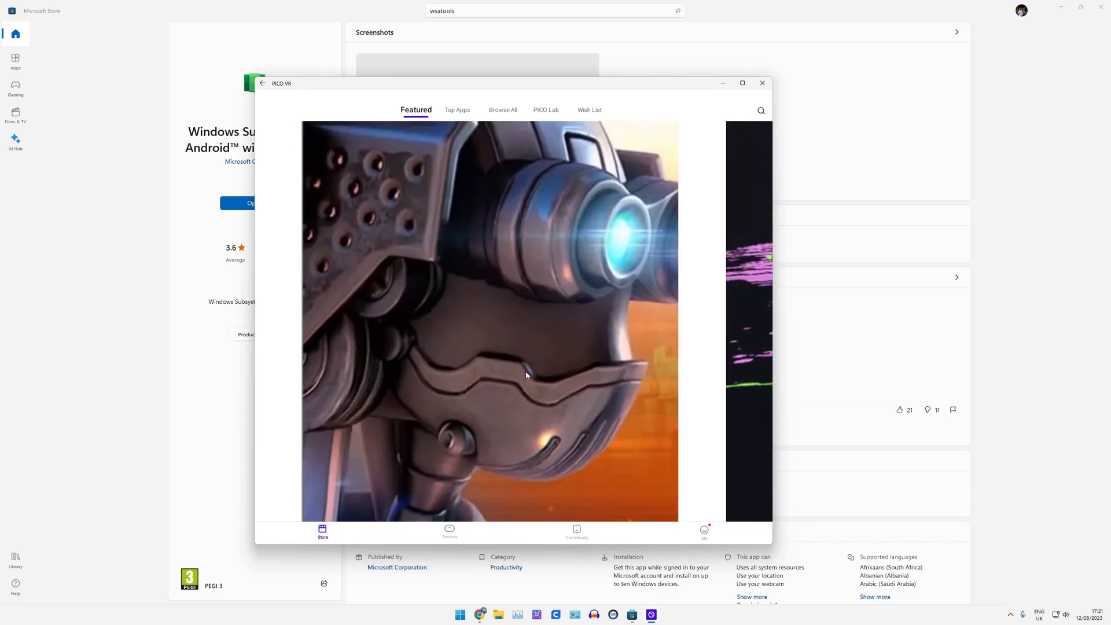
pyautogui.scroll(-5, 526, 375)
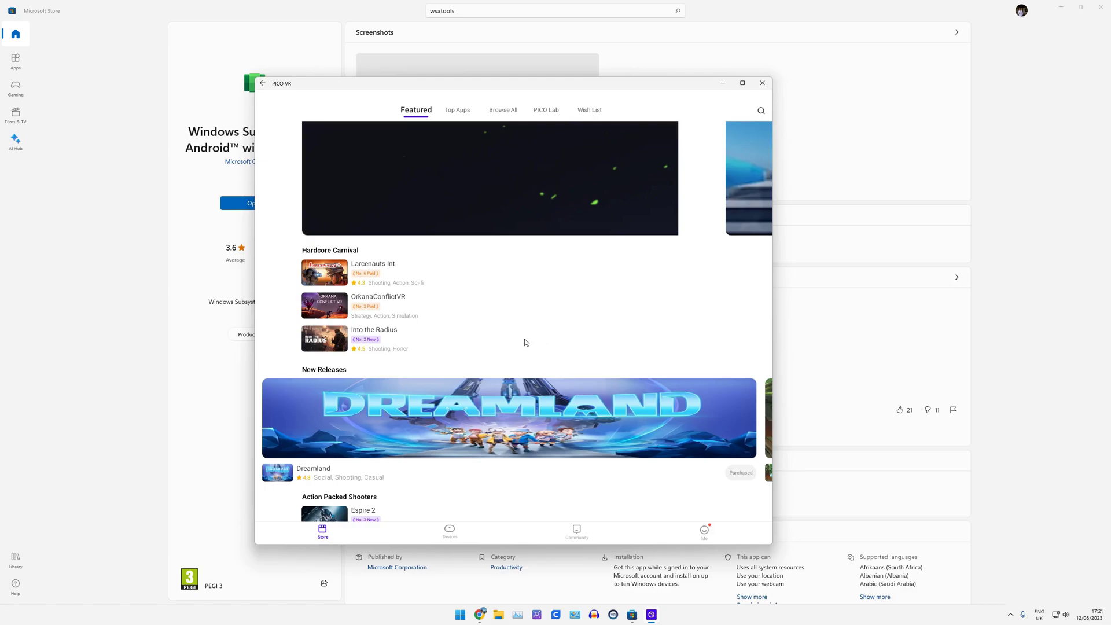
# Step: Check the paired headset list on the Devices page, then show Featured maximized
pyautogui.click(450, 530)
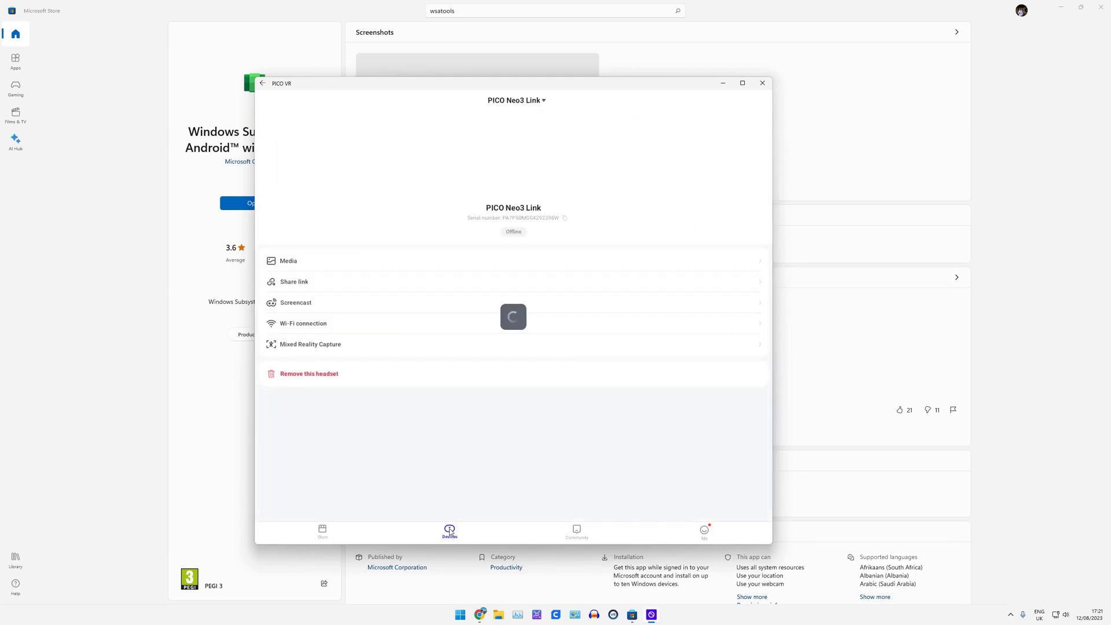
pyautogui.click(535, 104)
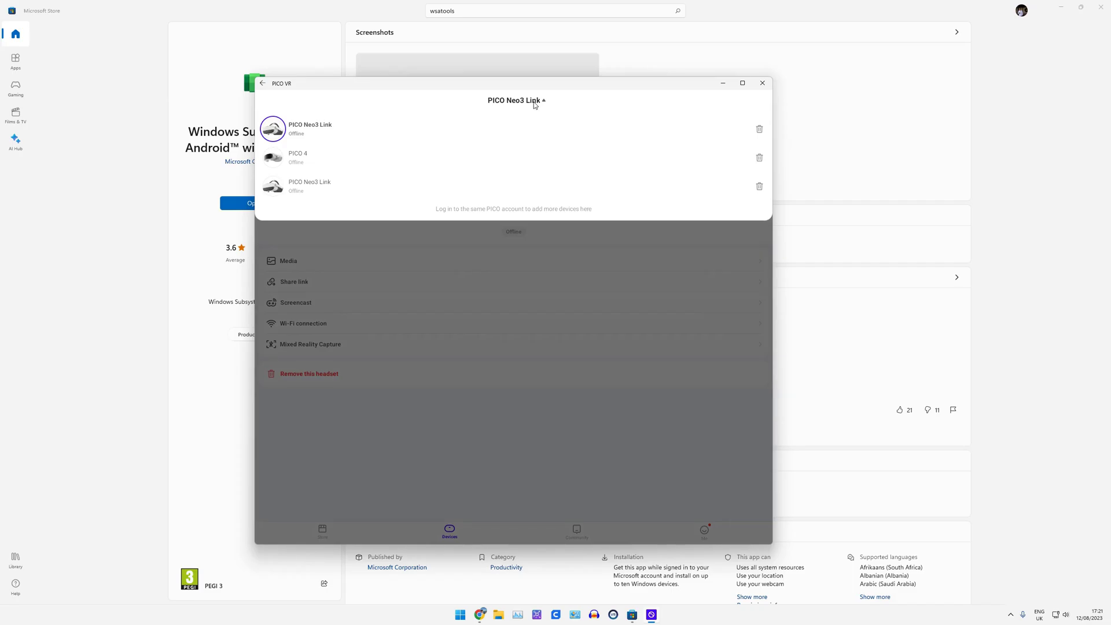
pyautogui.click(535, 105)
pyautogui.click(322, 530)
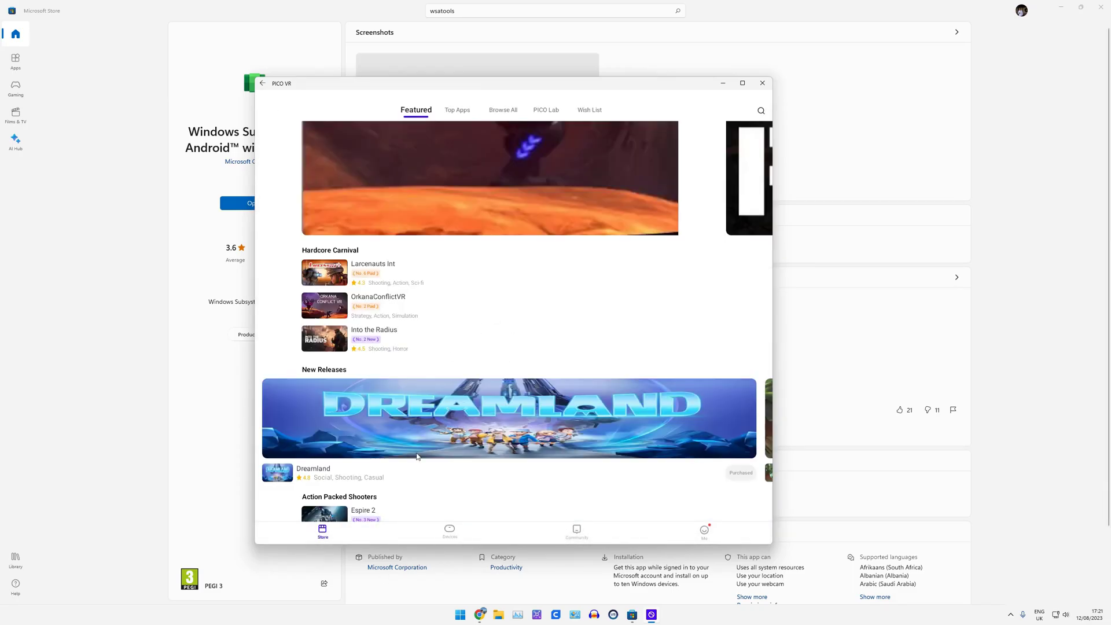
pyautogui.click(743, 84)
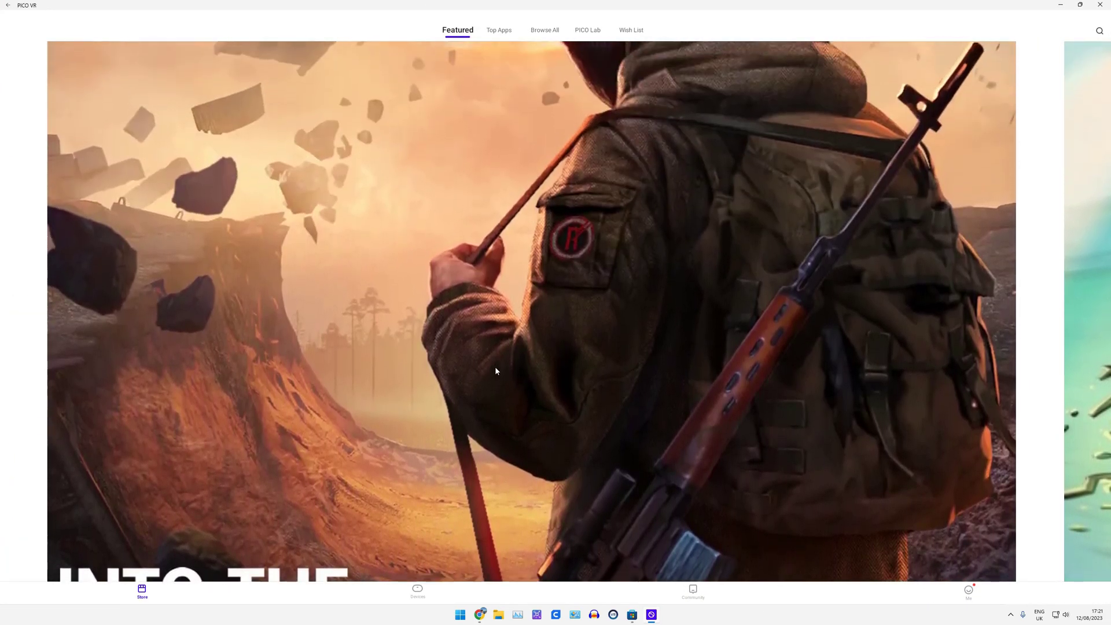
pyautogui.scroll(-10, 496, 367)
pyautogui.scroll(-1, 127, 273)
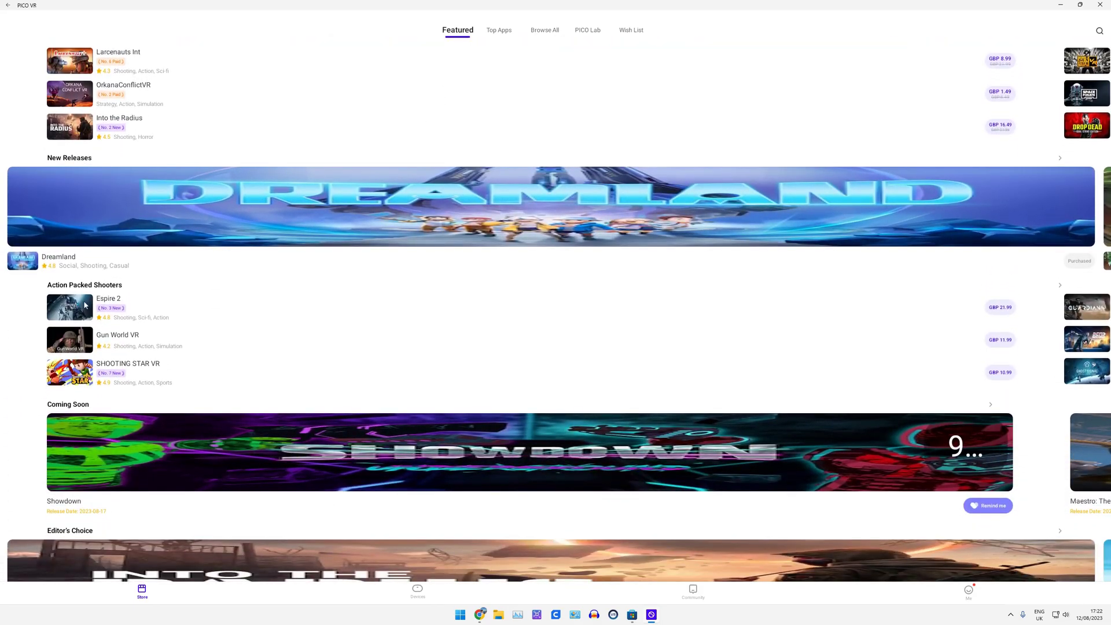
pyautogui.scroll(5, 950, 322)
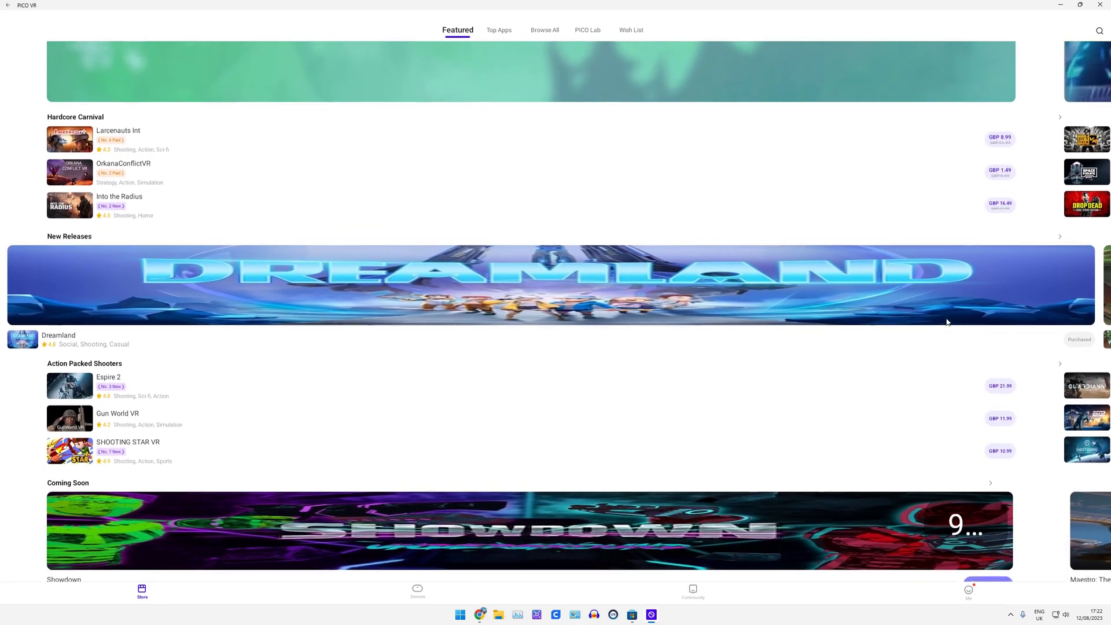
pyautogui.click(505, 29)
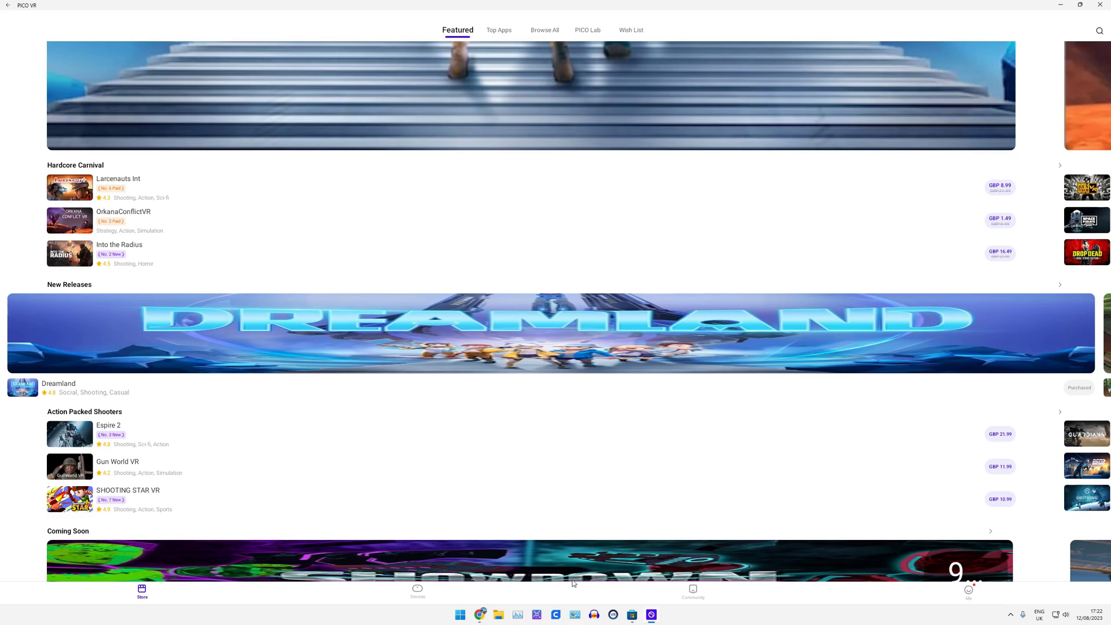
# Step: Switch the Devices page from the offline Neo3 Link to the PICO 4 headset
pyautogui.click(417, 596)
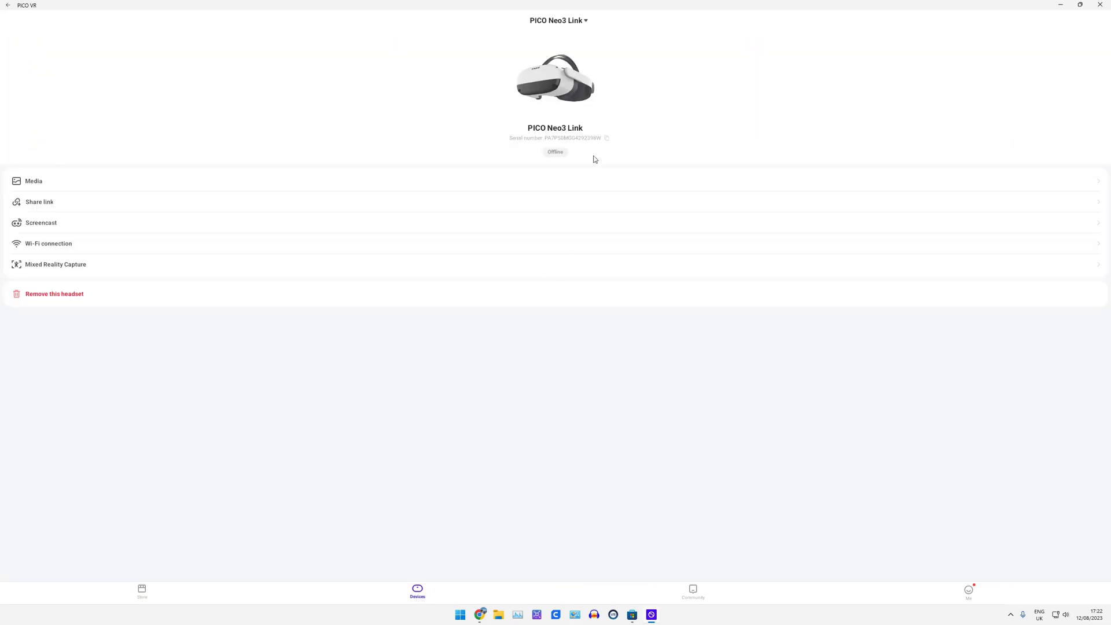
pyautogui.click(579, 23)
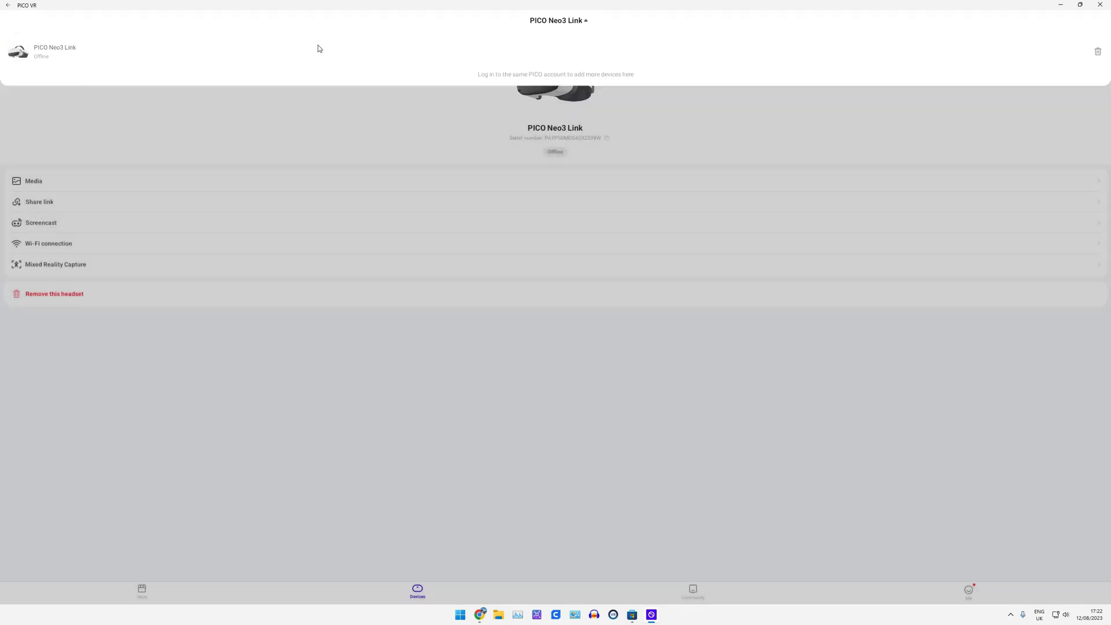
pyautogui.click(318, 49)
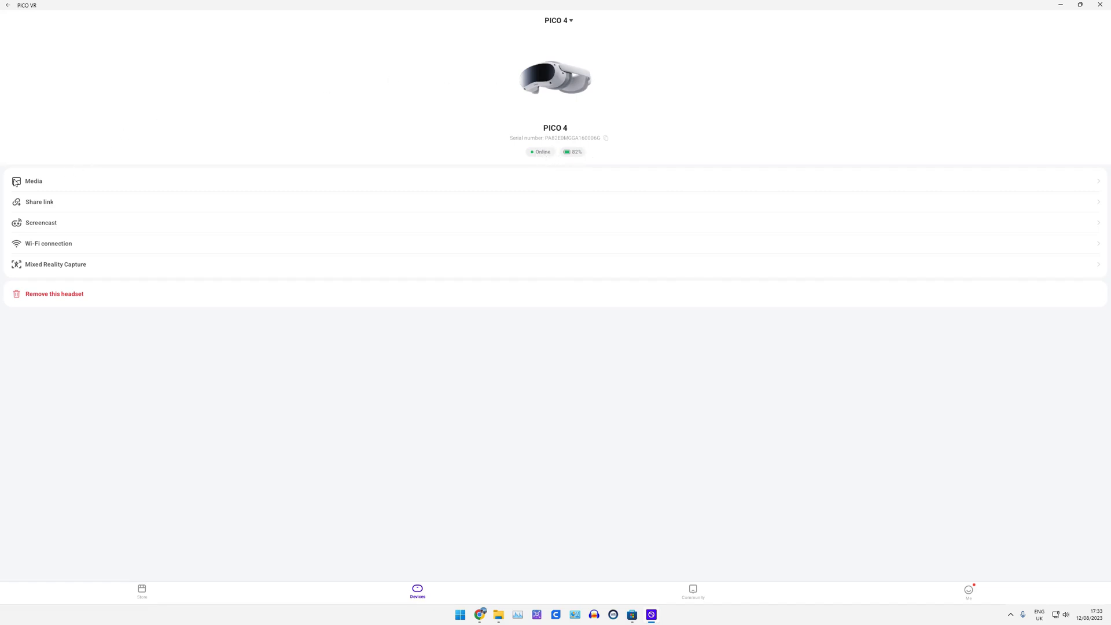
# Step: Open the headset media and save the right-hand screenshot to the PC's Downloads folder
pyautogui.click(46, 184)
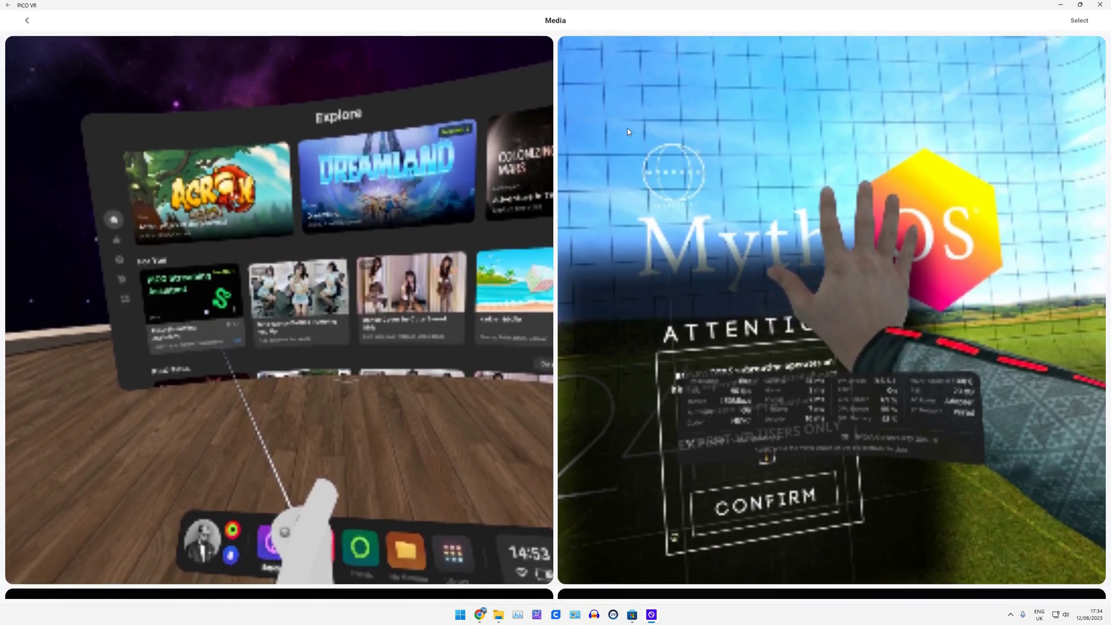
pyautogui.click(627, 130)
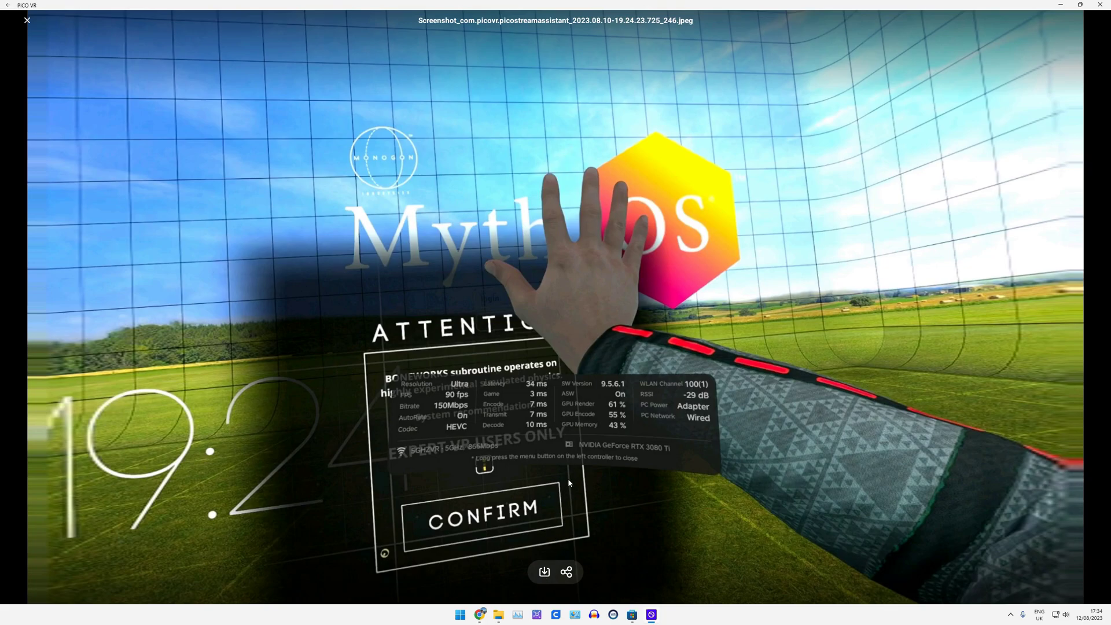
pyautogui.click(544, 572)
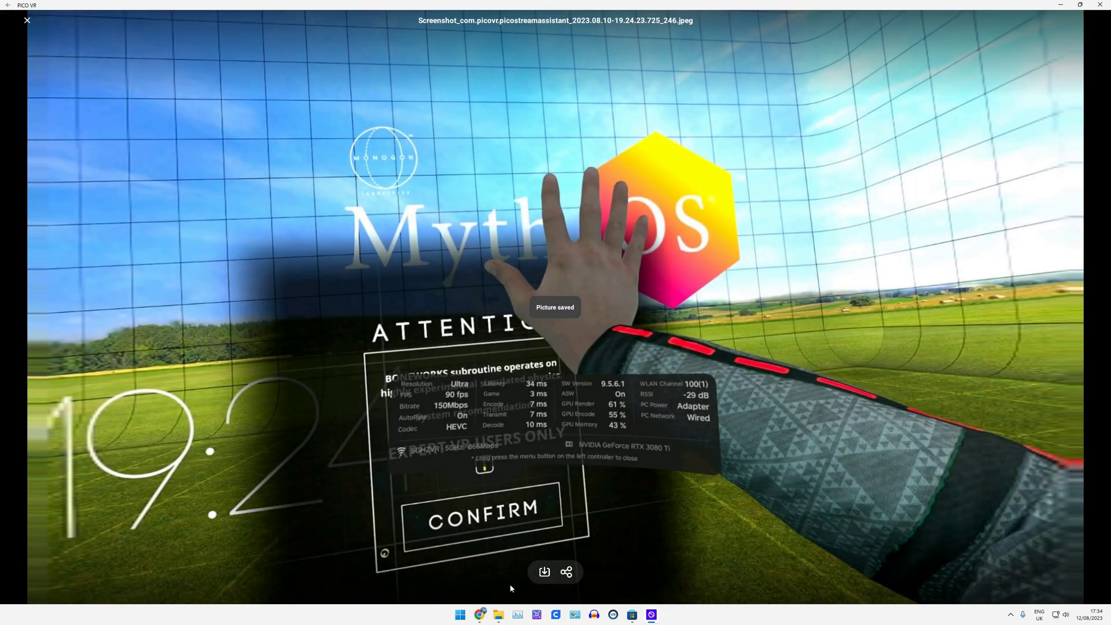
pyautogui.click(498, 615)
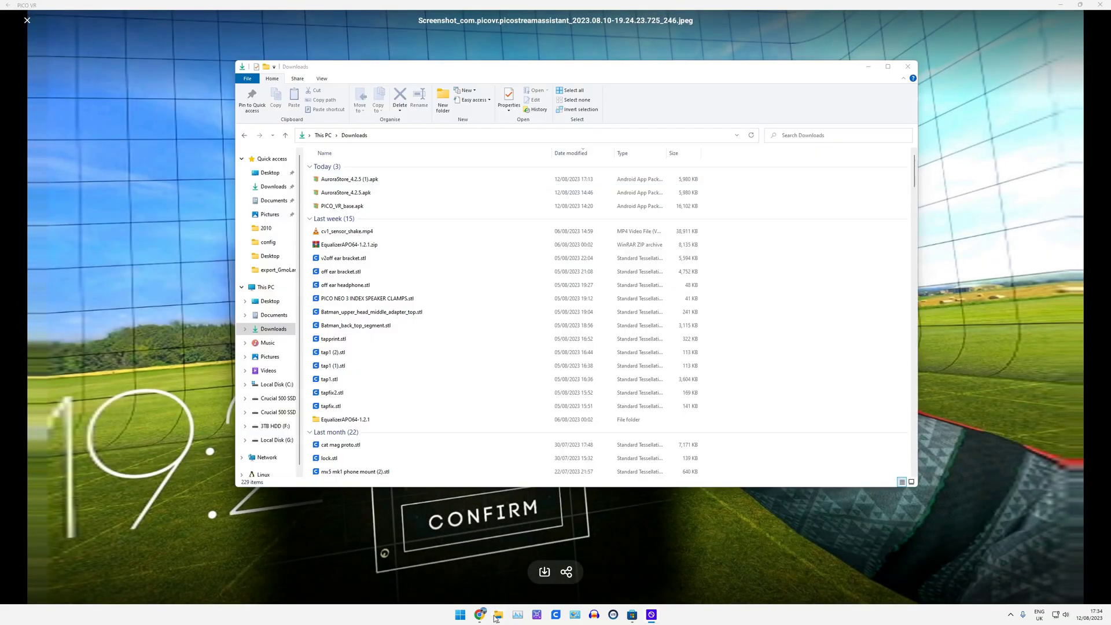
pyautogui.click(752, 136)
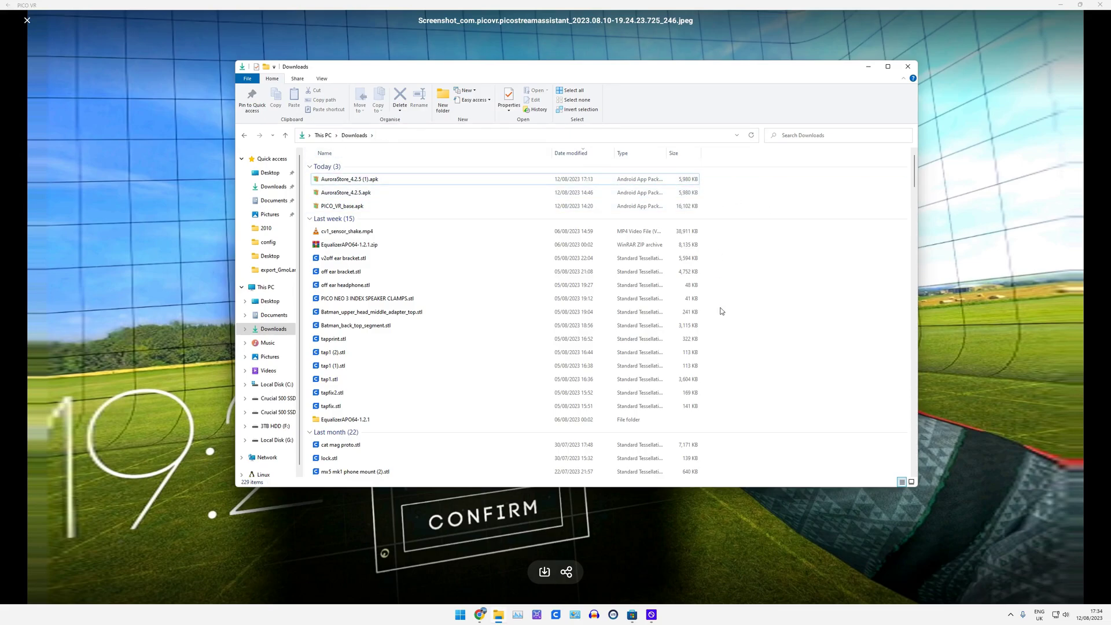
pyautogui.click(625, 532)
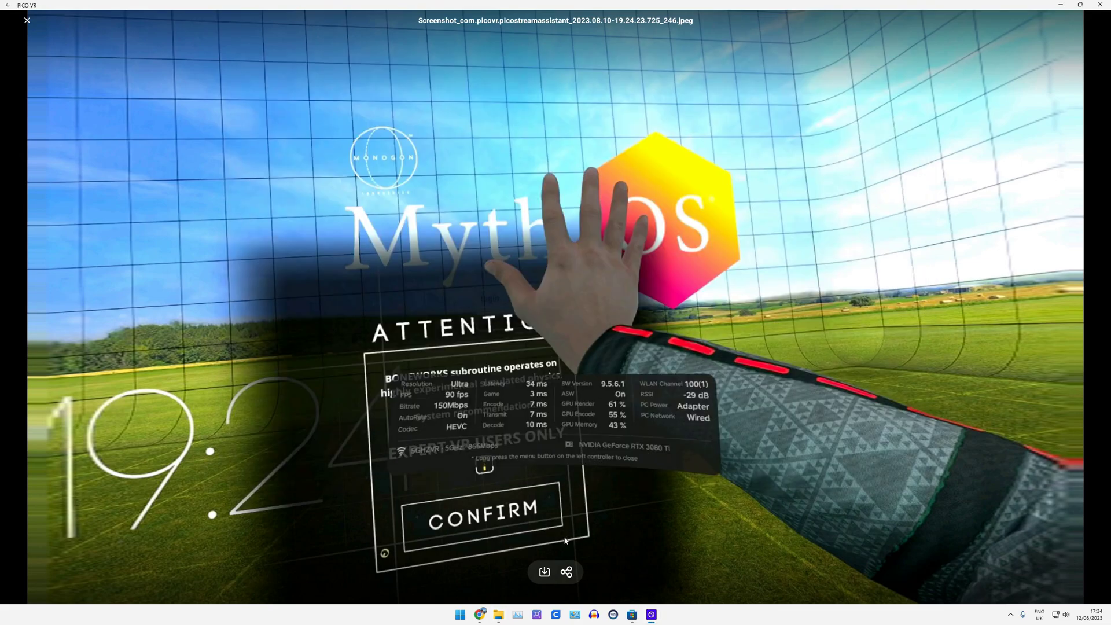
# Step: Share the screenshot to the Windows default app to view 1691858064701.jpg in Photos, then close it
pyautogui.click(566, 573)
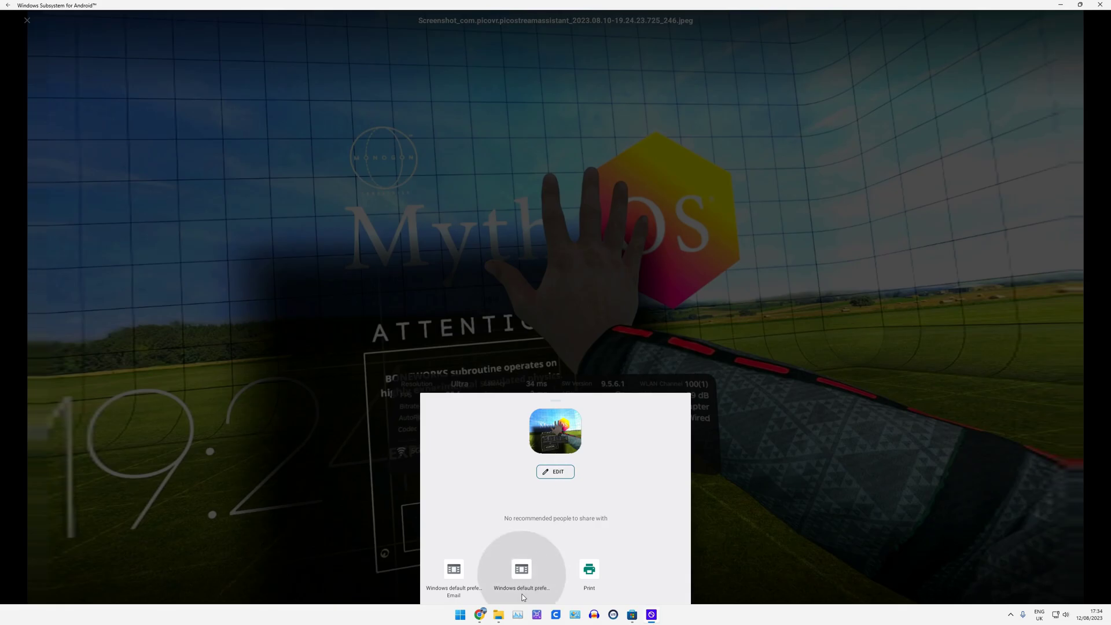
pyautogui.click(523, 571)
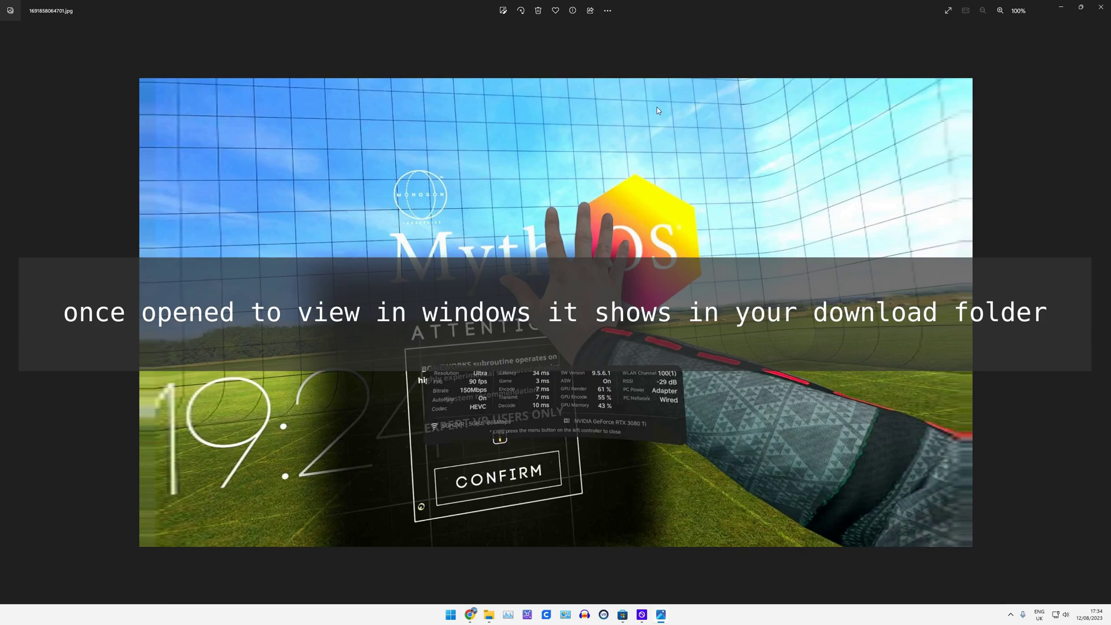
pyautogui.click(608, 10)
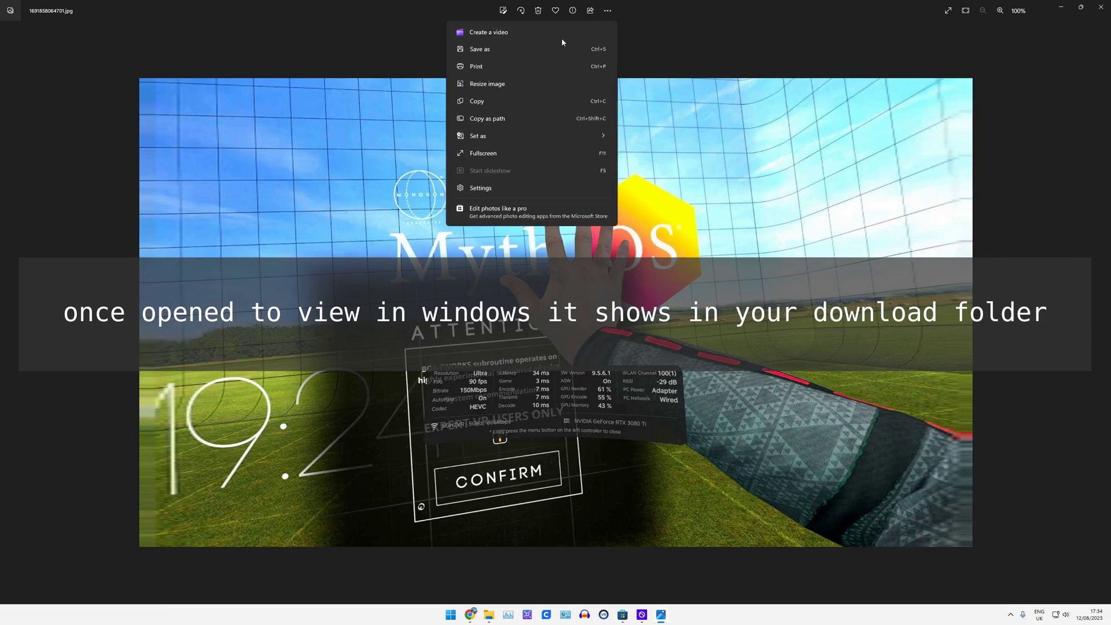
pyautogui.click(1101, 7)
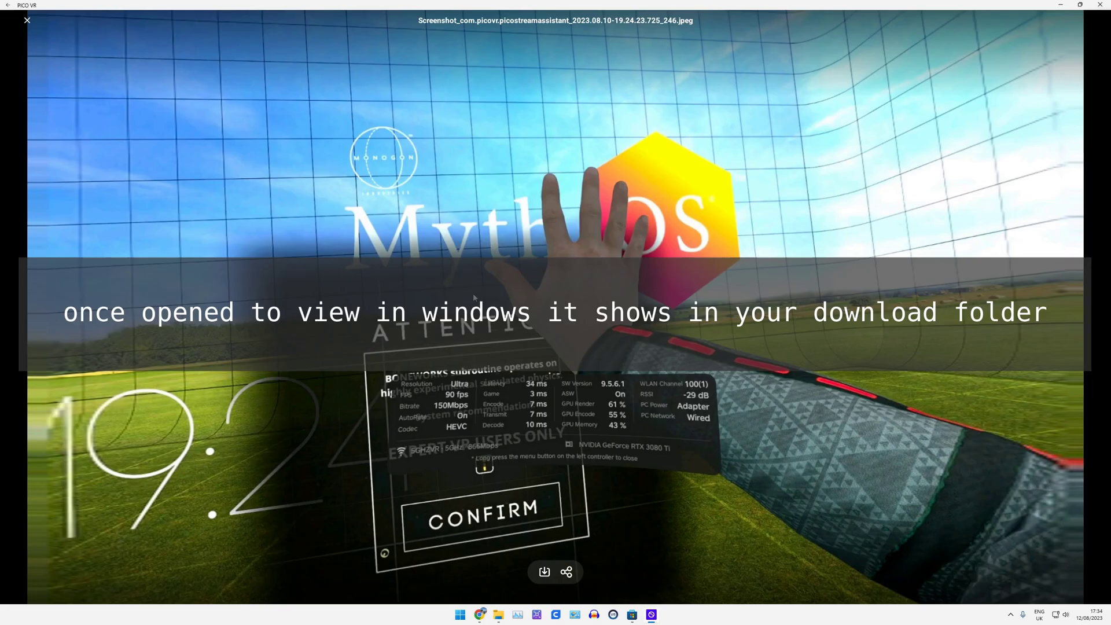
# Step: Return to the media gallery and open the Beat Saber screen recording
pyautogui.click(27, 20)
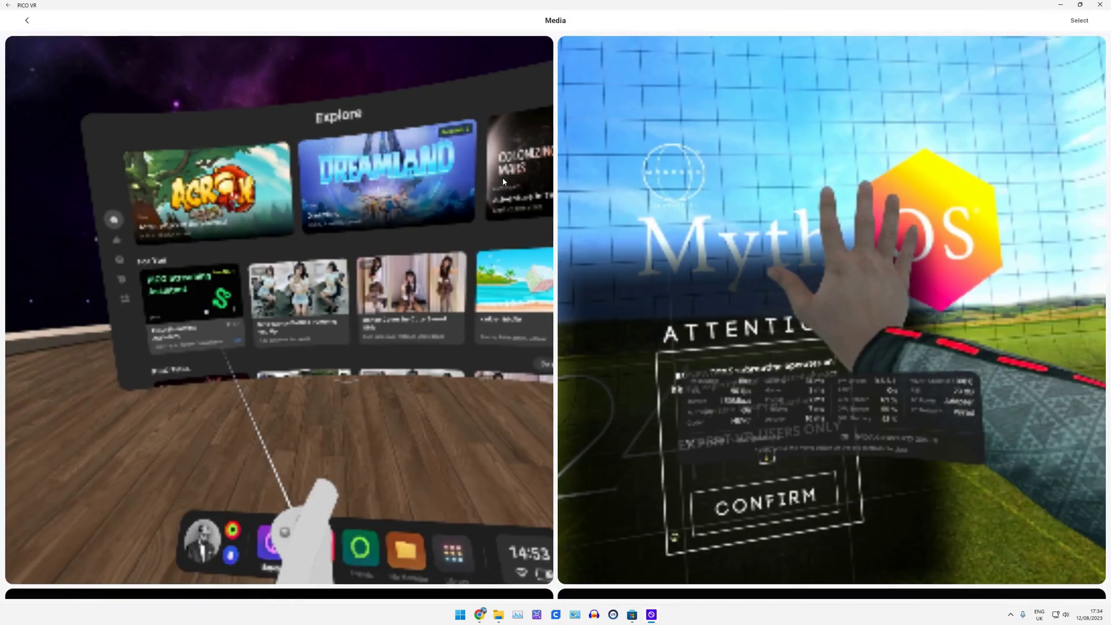
pyautogui.scroll(-5, 587, 342)
pyautogui.scroll(-10, 587, 342)
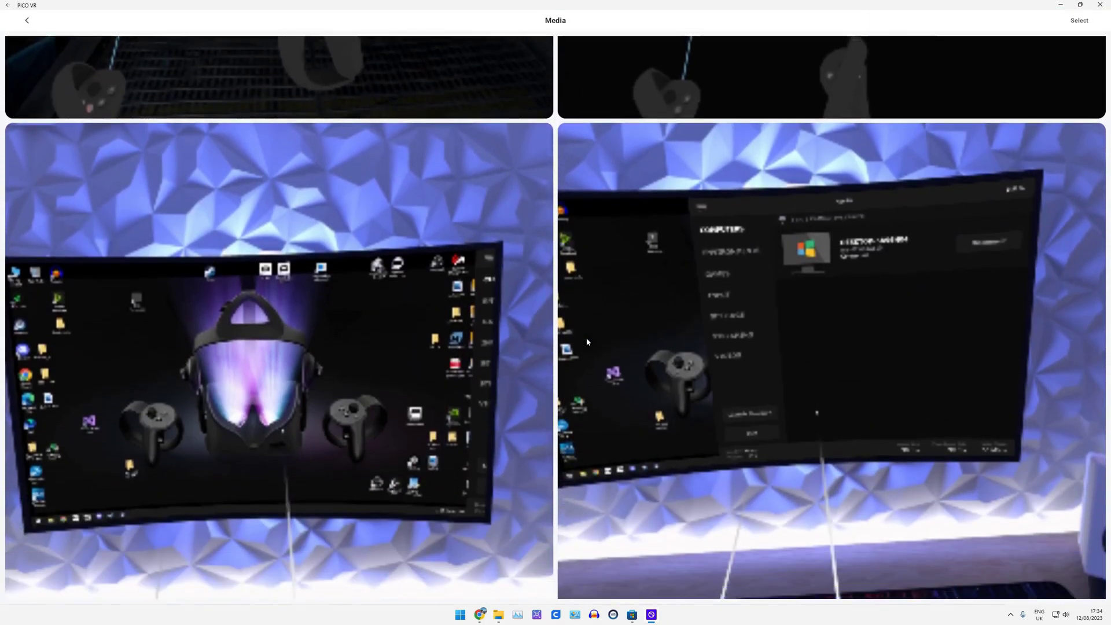
pyautogui.scroll(-8, 636, 204)
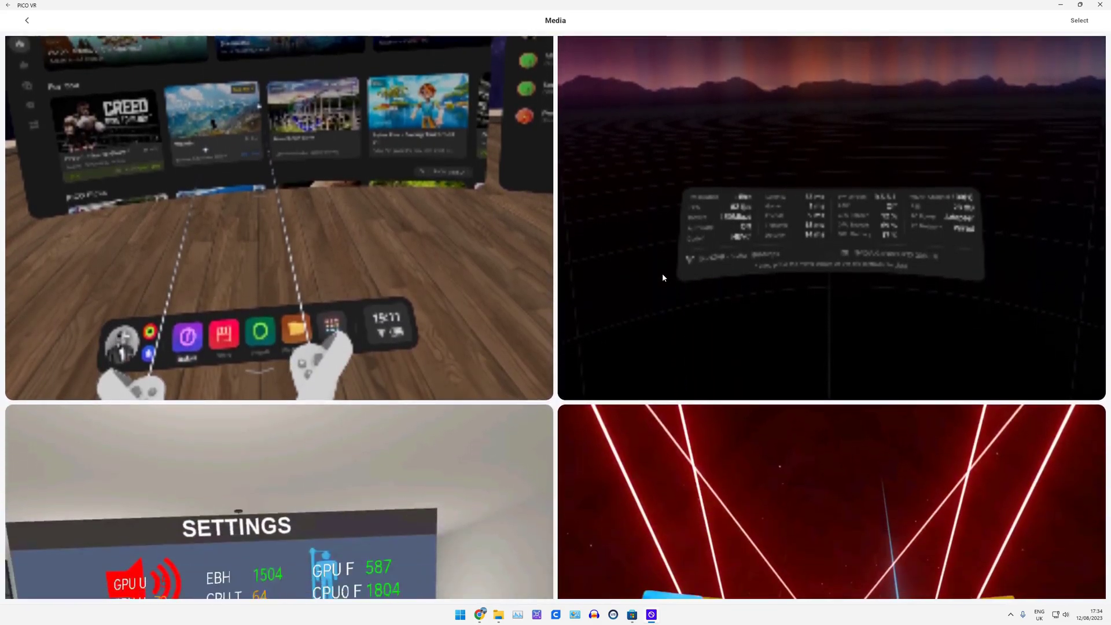
pyautogui.scroll(-3, 710, 301)
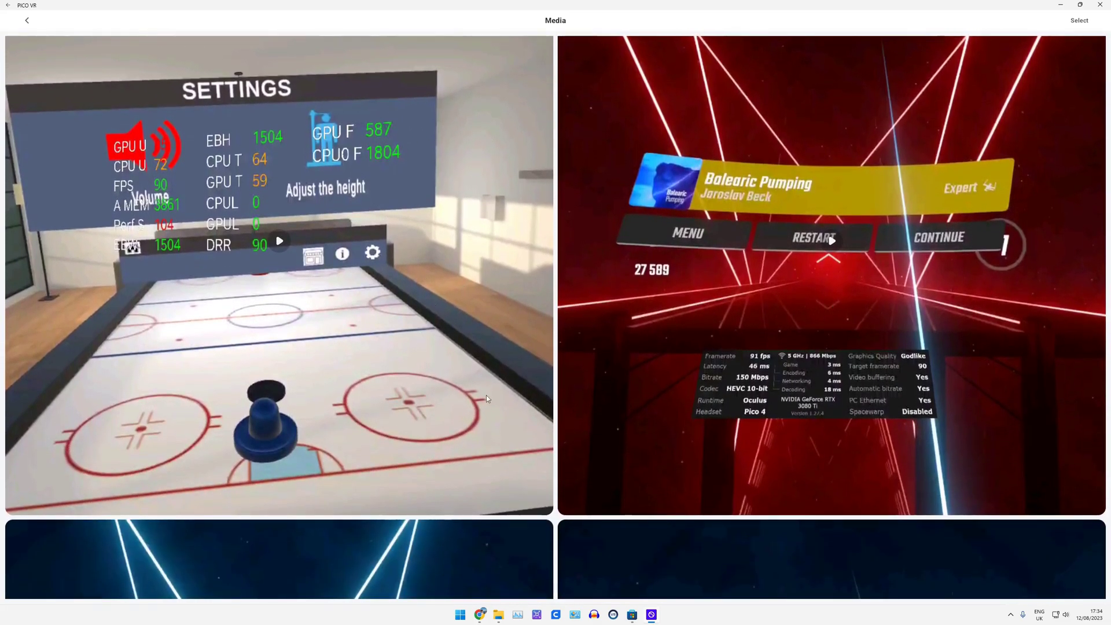
pyautogui.scroll(-2, 782, 243)
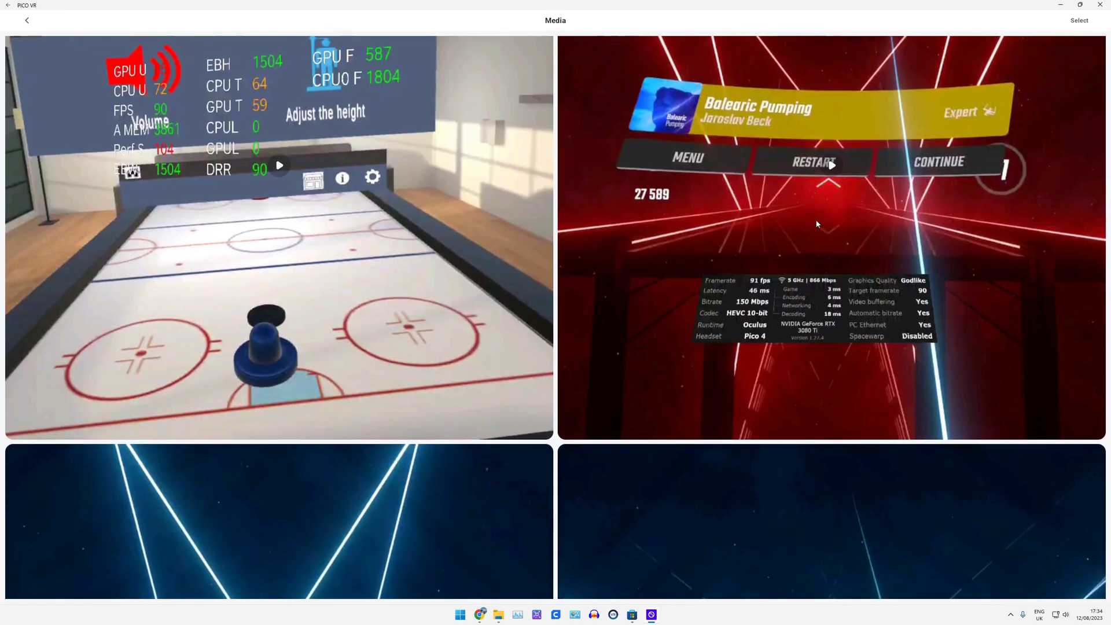
pyautogui.click(844, 243)
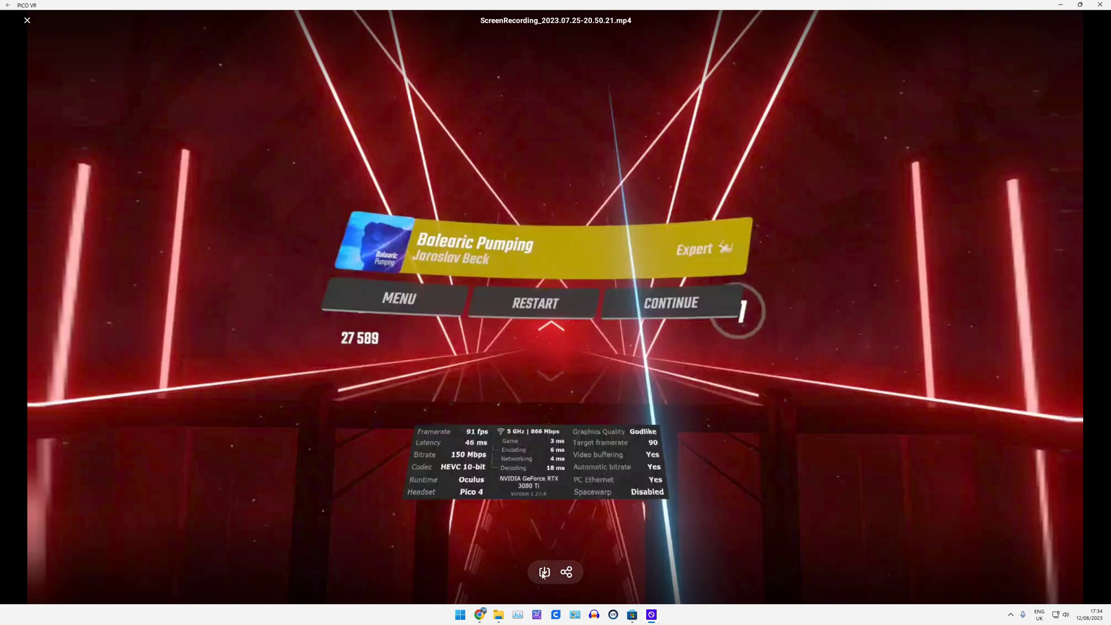
# Step: Save ScreenRecording_2023.07.25-20.50.21.mp4 to the PC and confirm it in Downloads
pyautogui.click(544, 573)
pyautogui.click(498, 615)
pyautogui.click(752, 136)
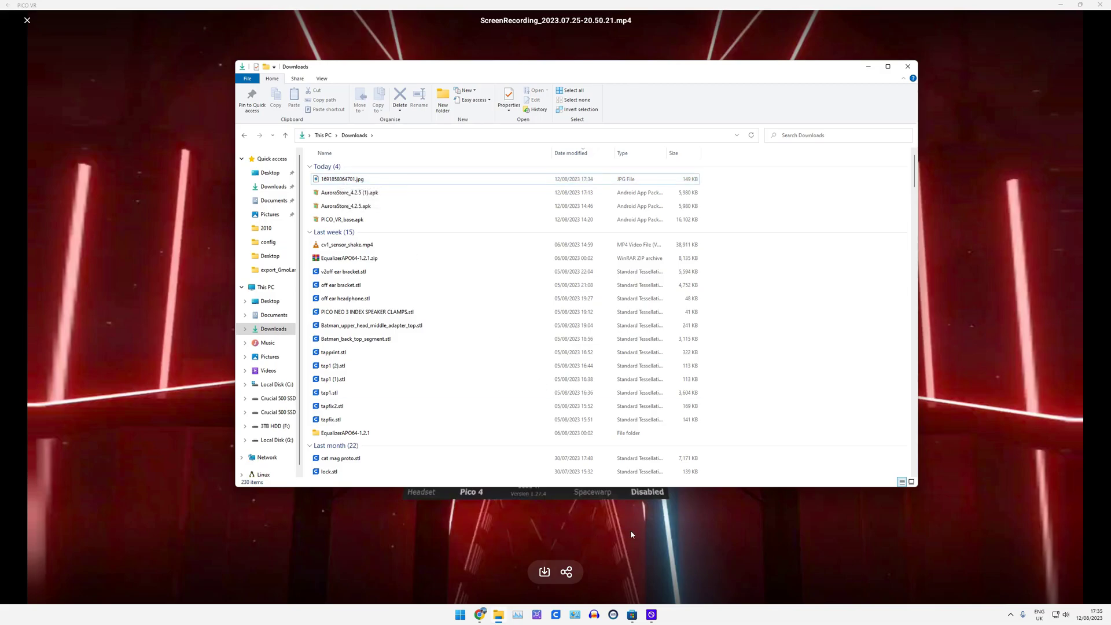
pyautogui.click(583, 538)
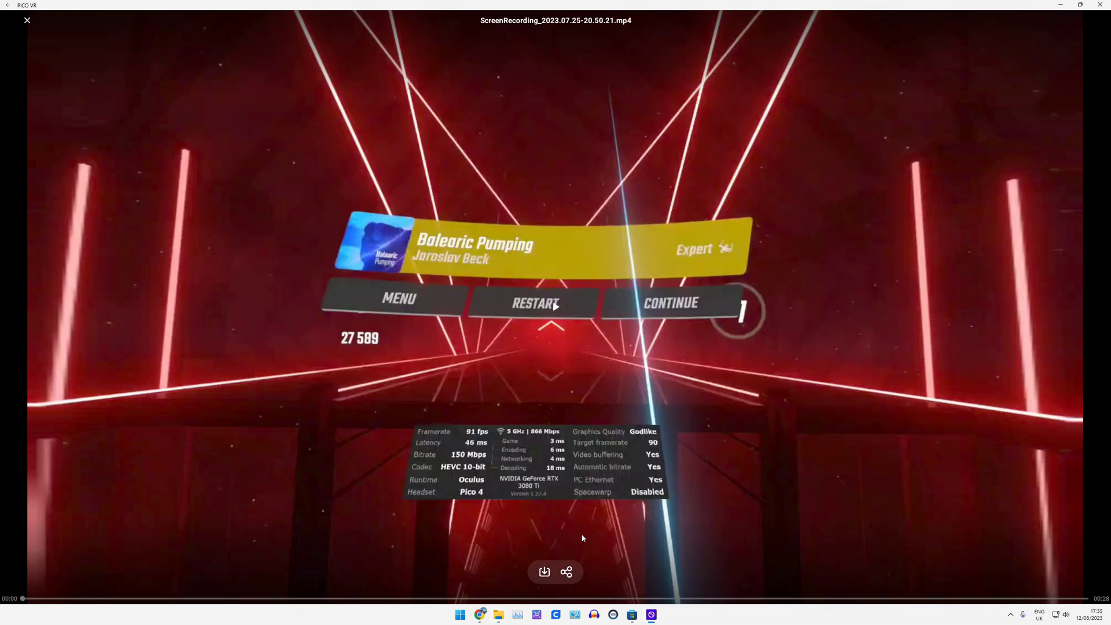
# Step: Share the recording to the Windows default app so it opens in VLC, then close VLC
pyautogui.click(567, 573)
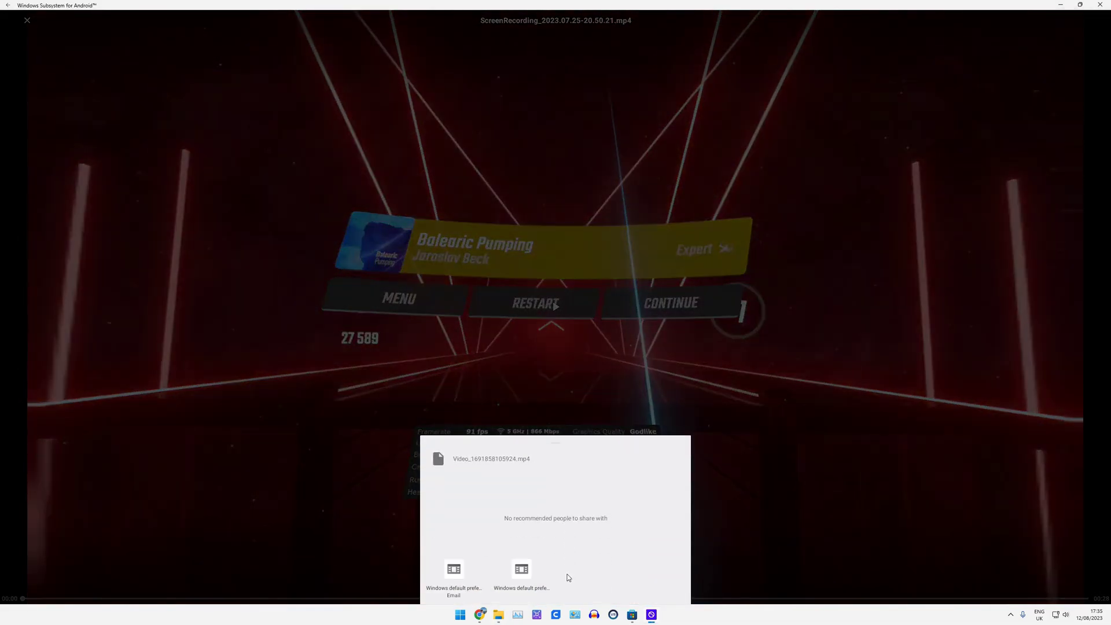
pyautogui.click(521, 570)
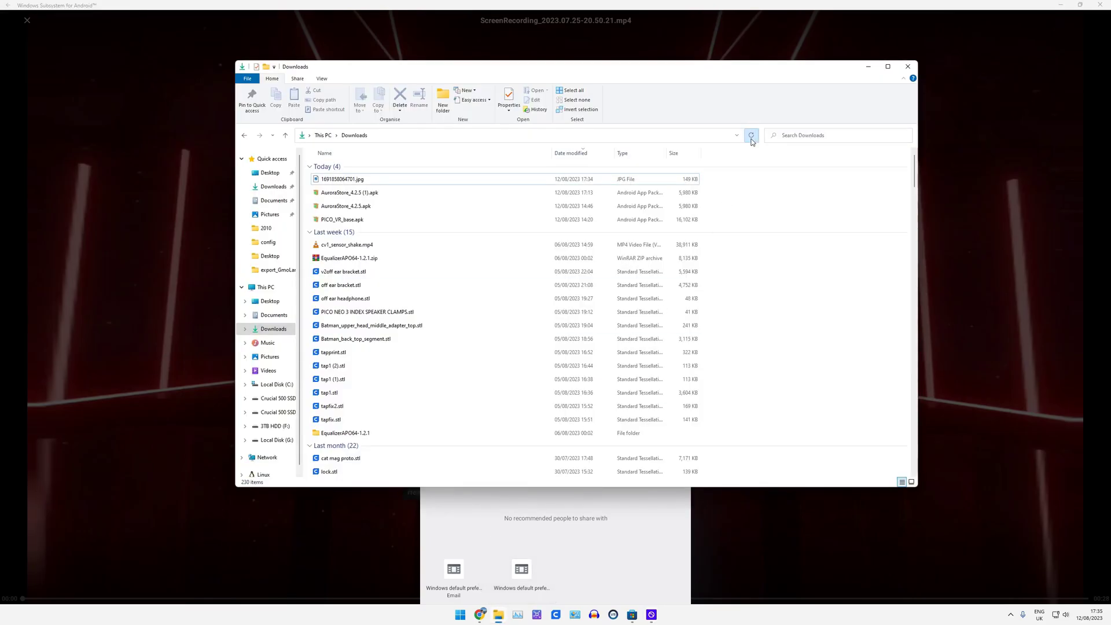
pyautogui.click(761, 554)
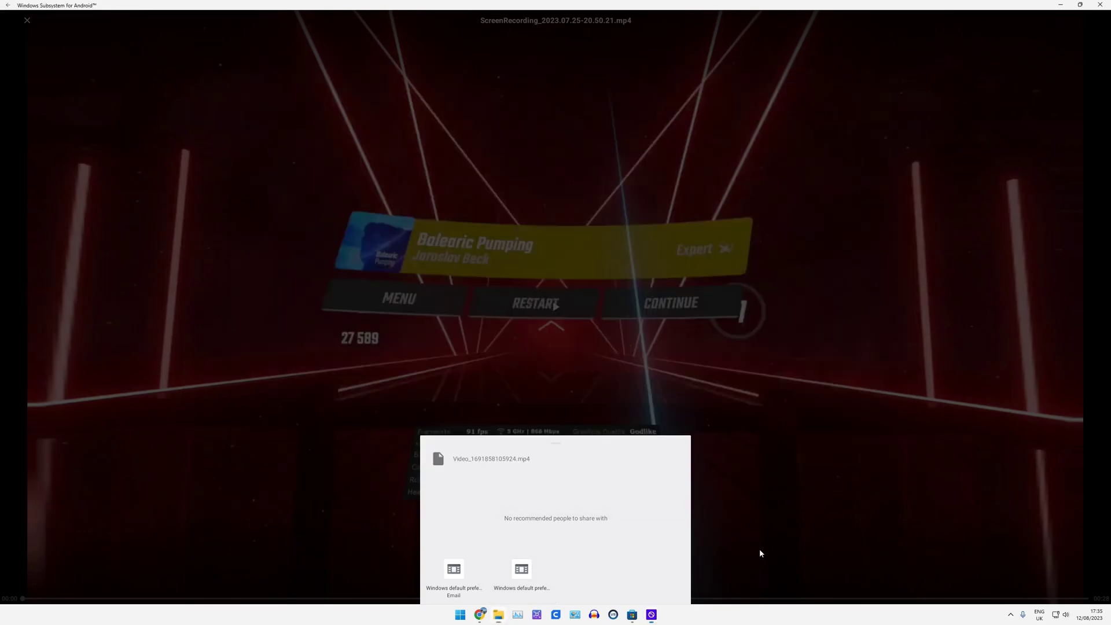
pyautogui.click(761, 554)
pyautogui.click(567, 572)
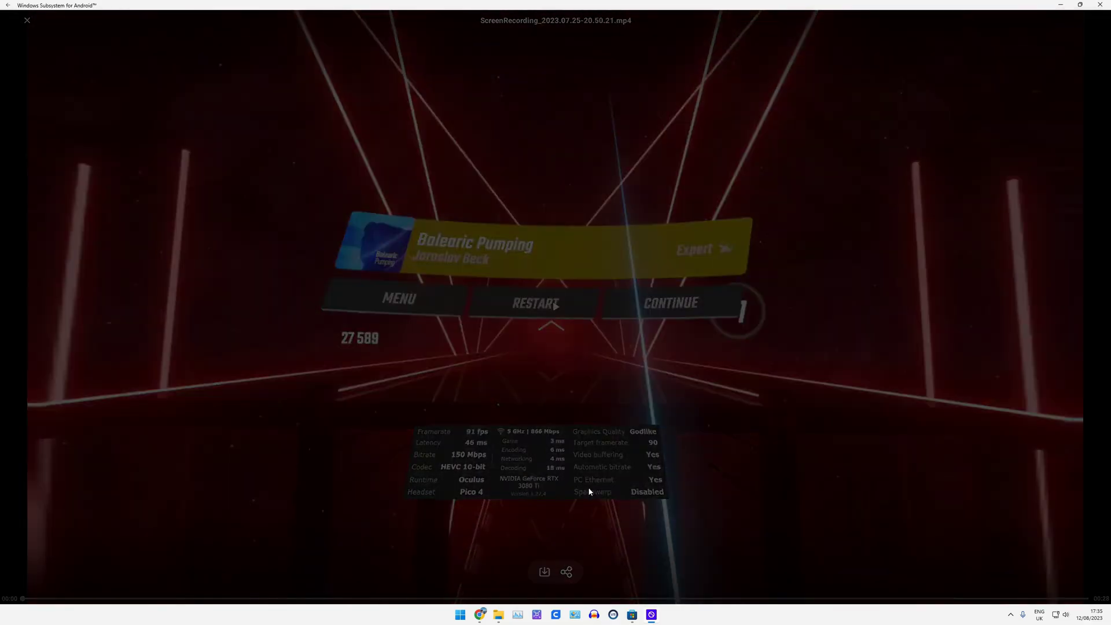
pyautogui.click(526, 567)
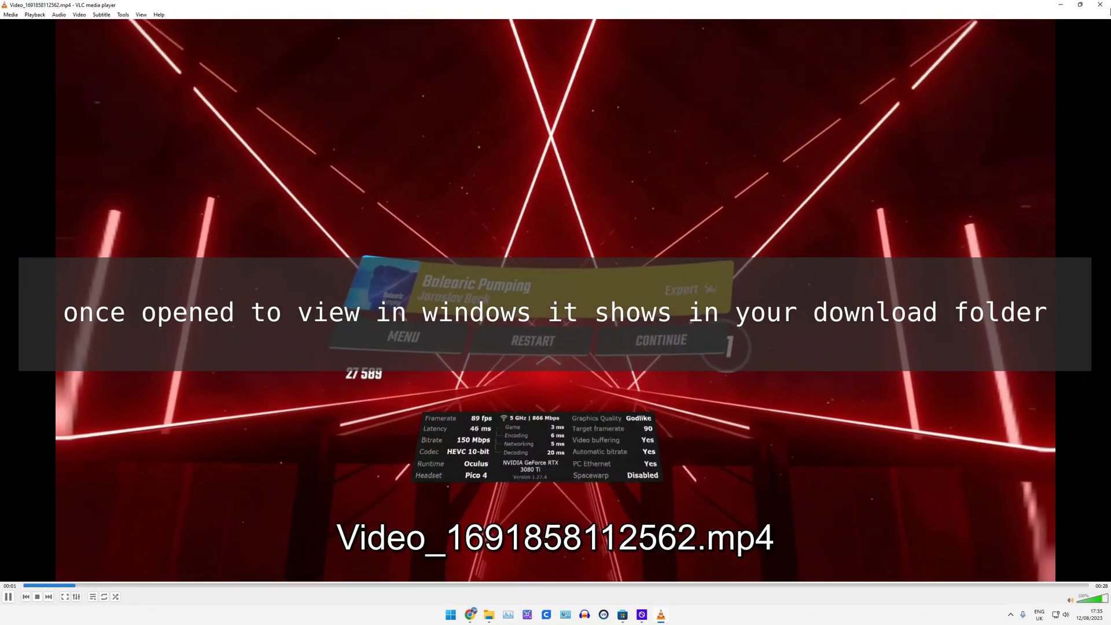
pyautogui.hotkey('alt', 'F4')
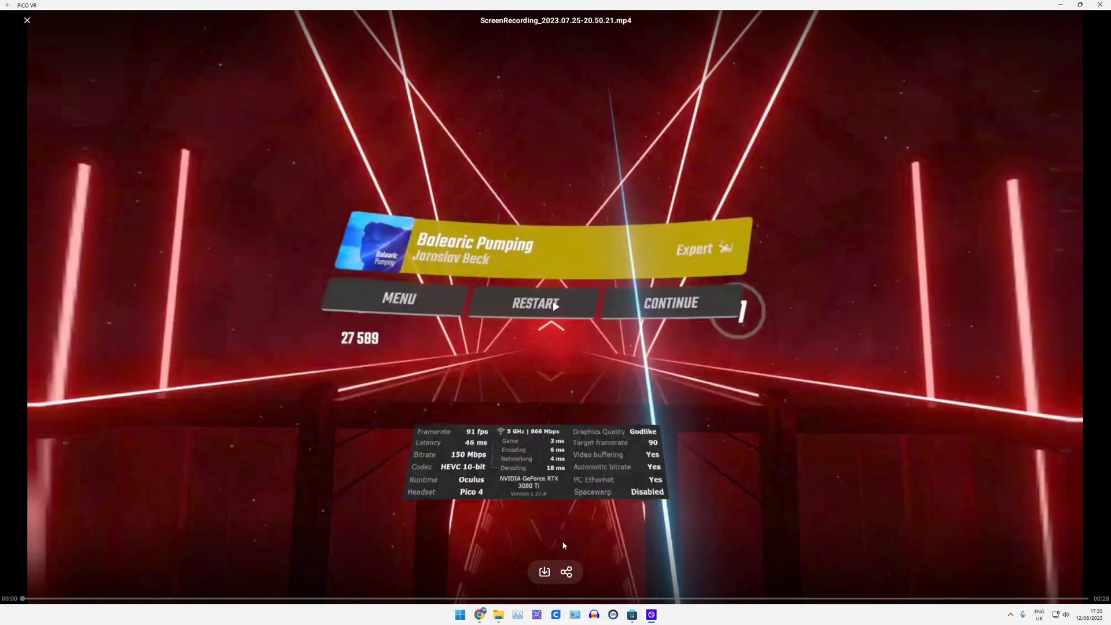
# Step: Find Video_1691858112562.mp4 (17,864 KB) in Downloads, play it in VLC, and close it
pyautogui.click(498, 615)
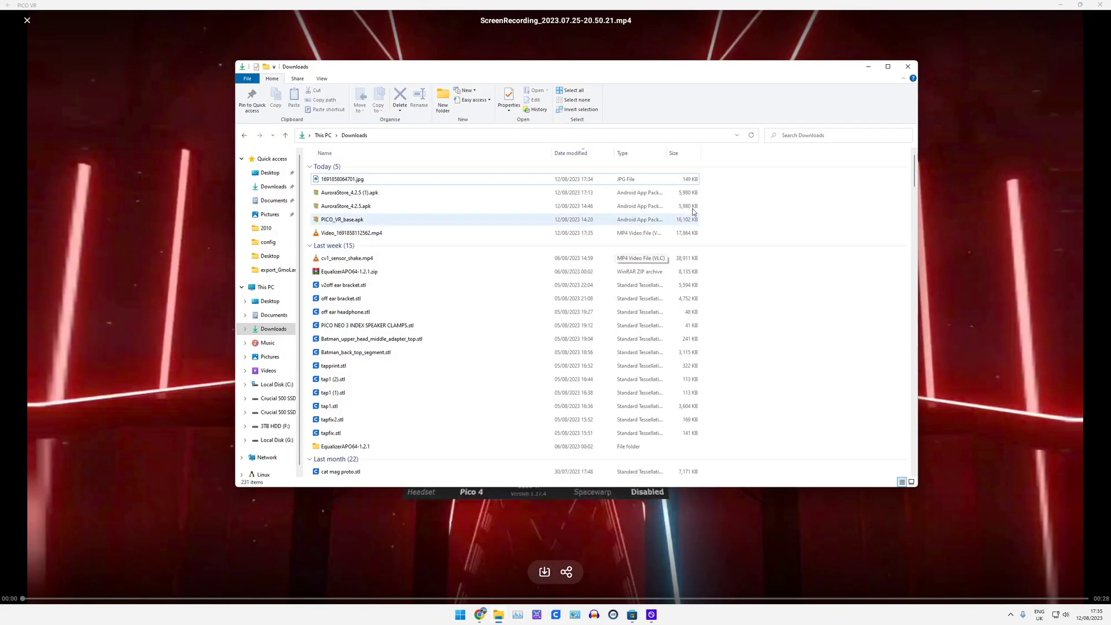
pyautogui.click(752, 136)
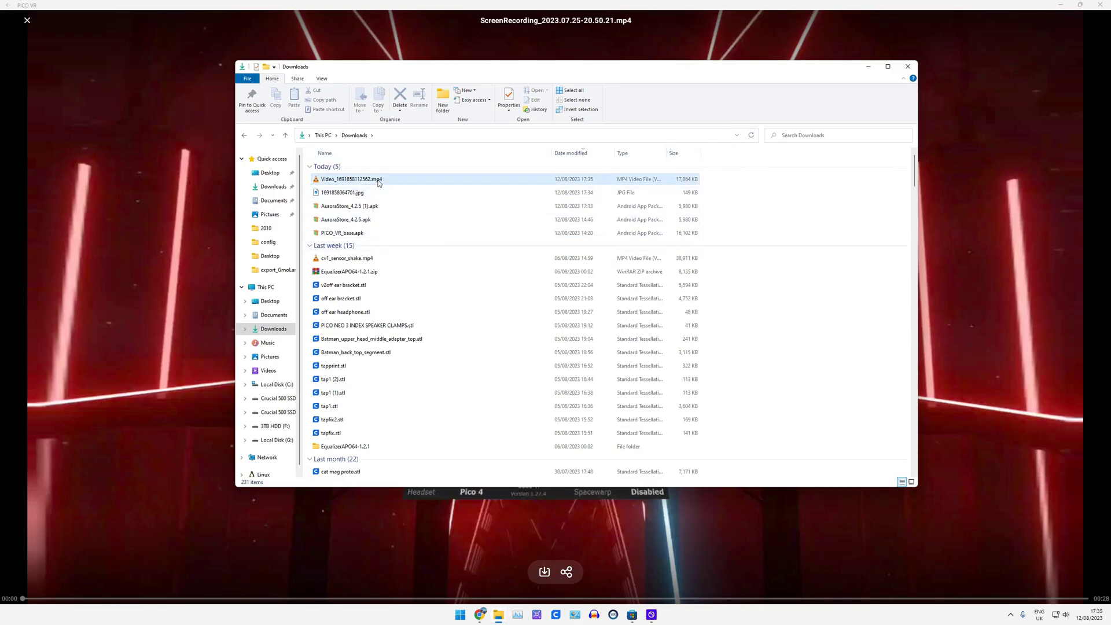
pyautogui.doubleClick(349, 179)
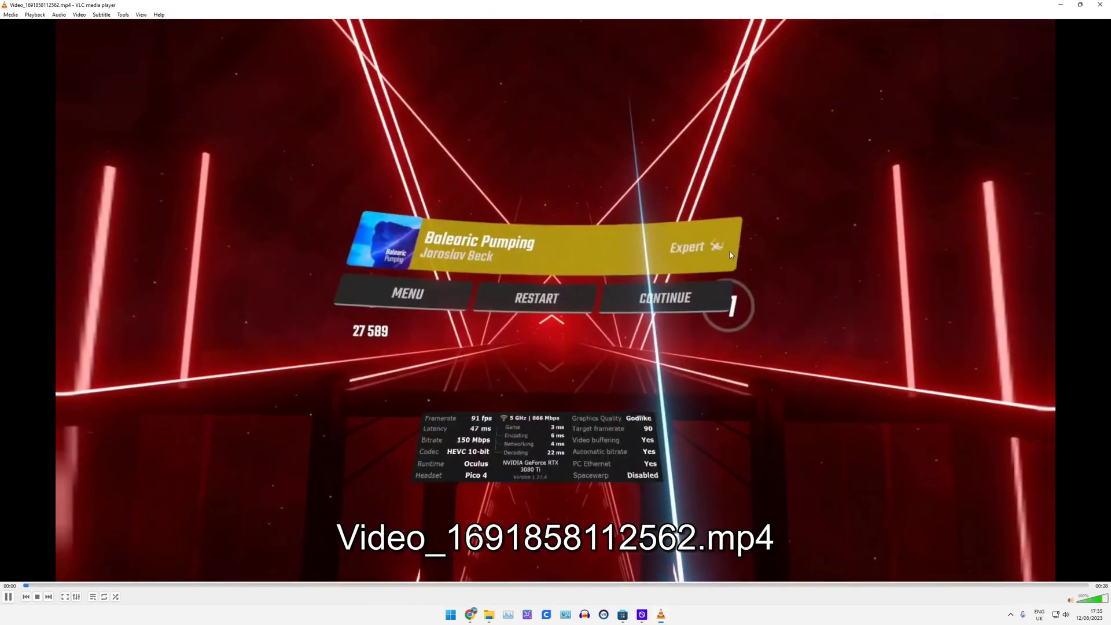
pyautogui.click(1103, 6)
# Step: Close the recording viewer and leave the media grid for the PICO 4 device page
pyautogui.click(929, 473)
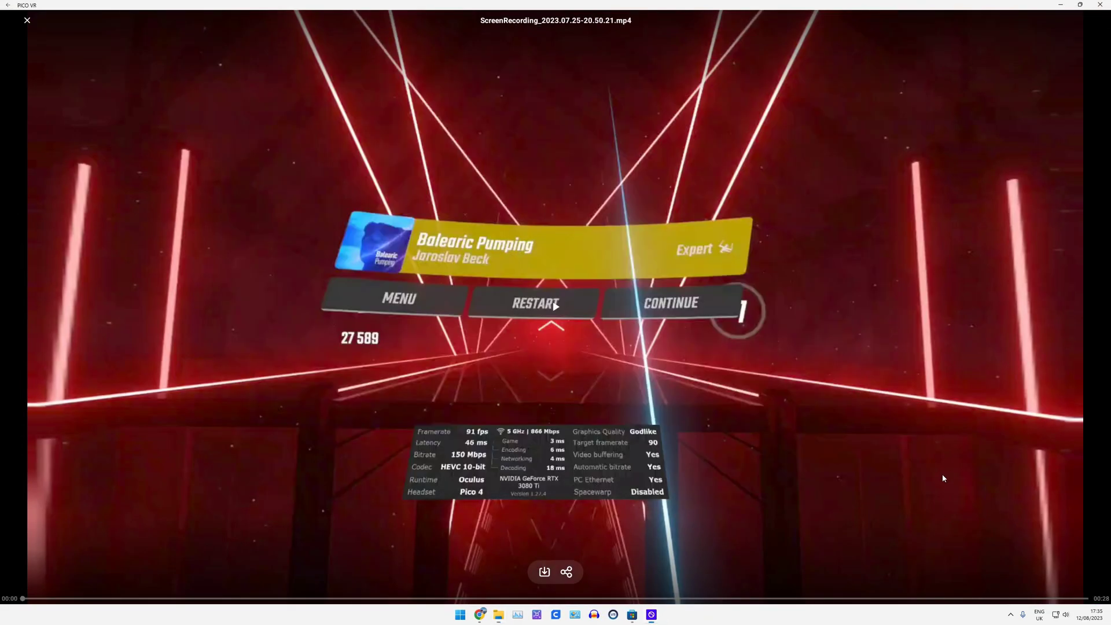
pyautogui.click(26, 20)
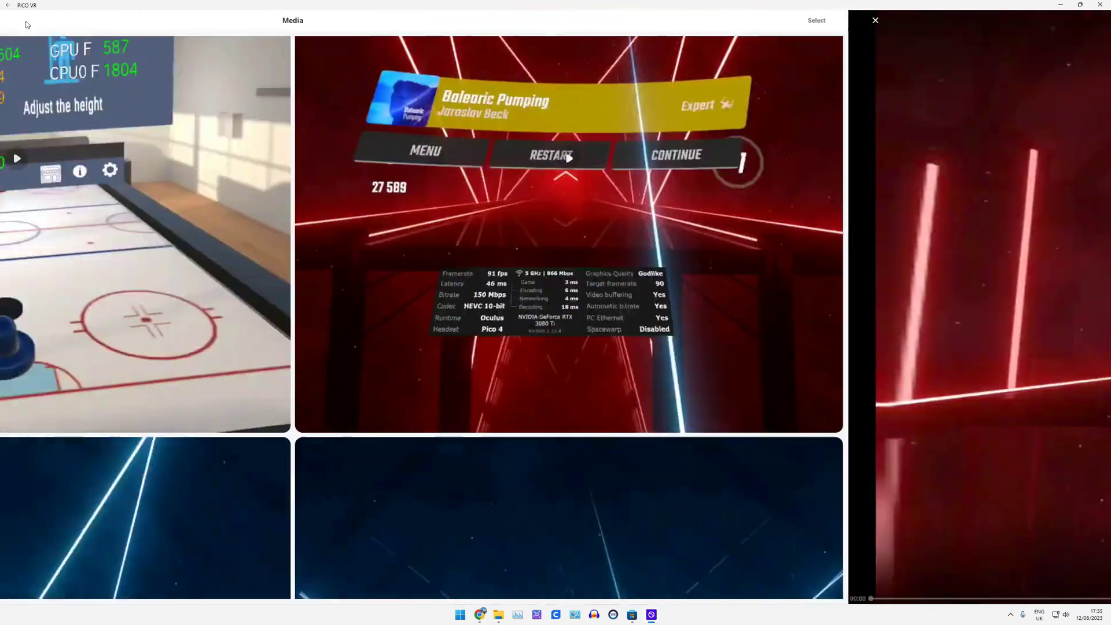
pyautogui.scroll(-1, 601, 312)
pyautogui.scroll(-5, 601, 312)
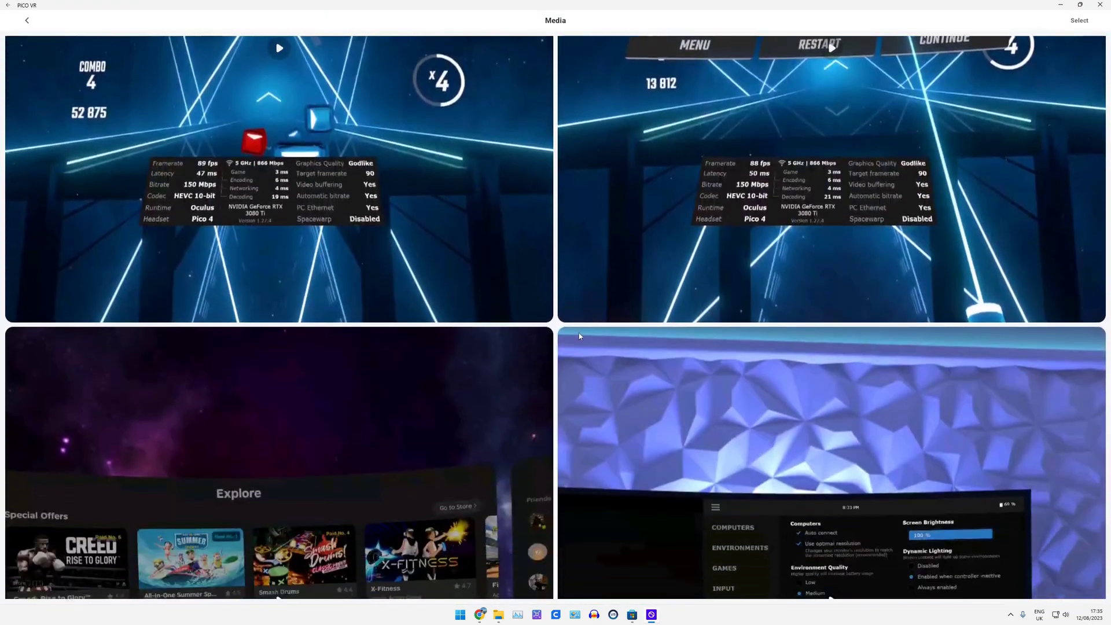
pyautogui.scroll(6, 439, 262)
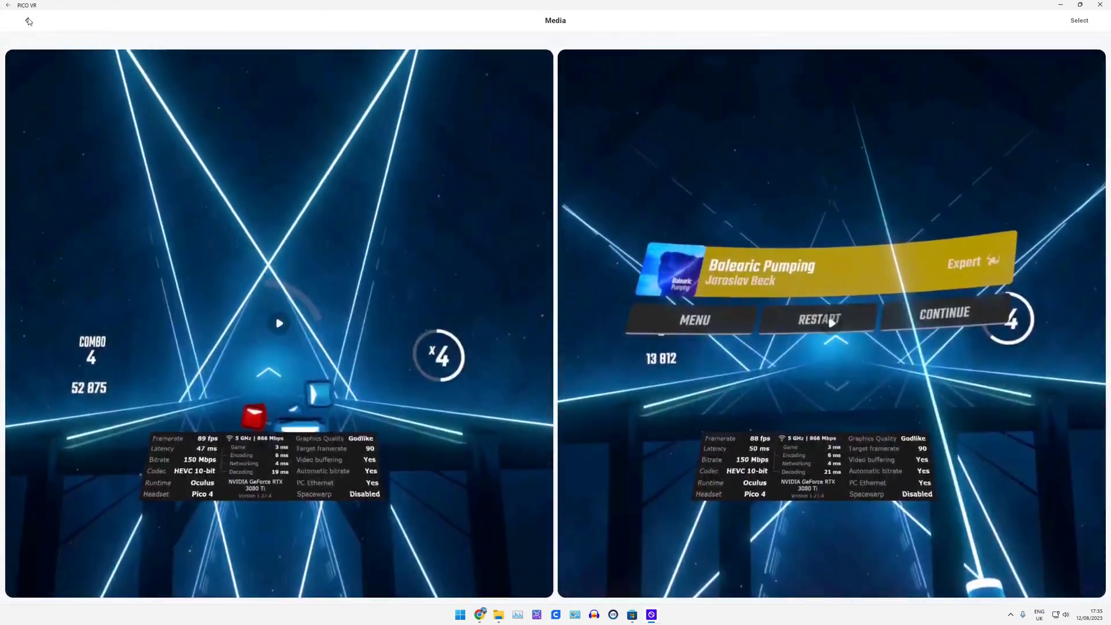
pyautogui.press('Escape')
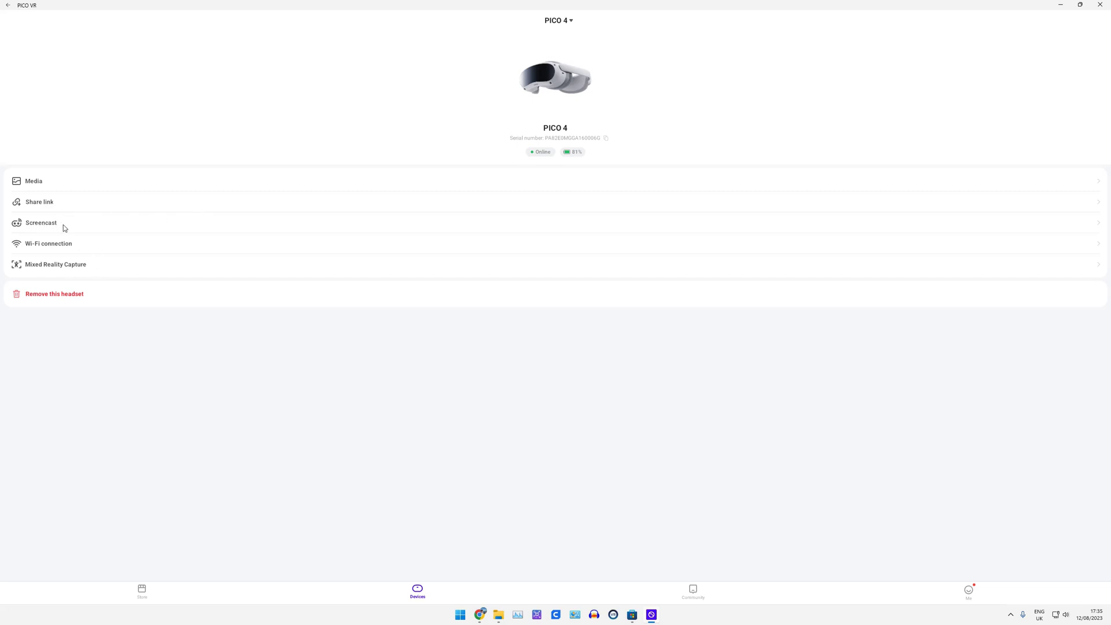
pyautogui.click(36, 202)
pyautogui.moveTo(485, 617)
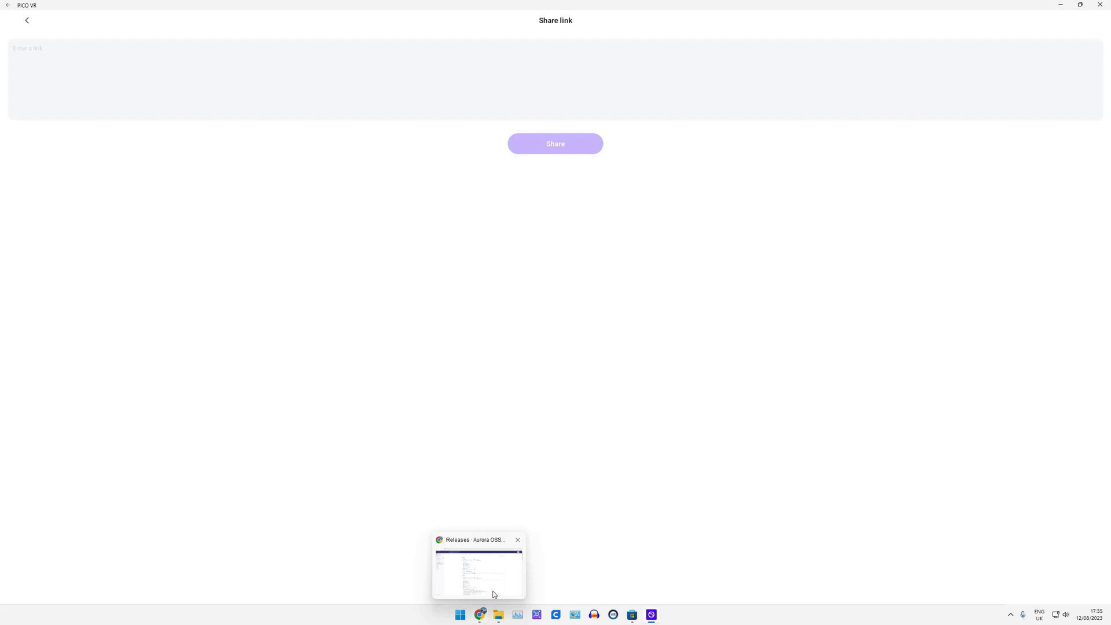
pyautogui.click(516, 557)
pyautogui.click(192, 25)
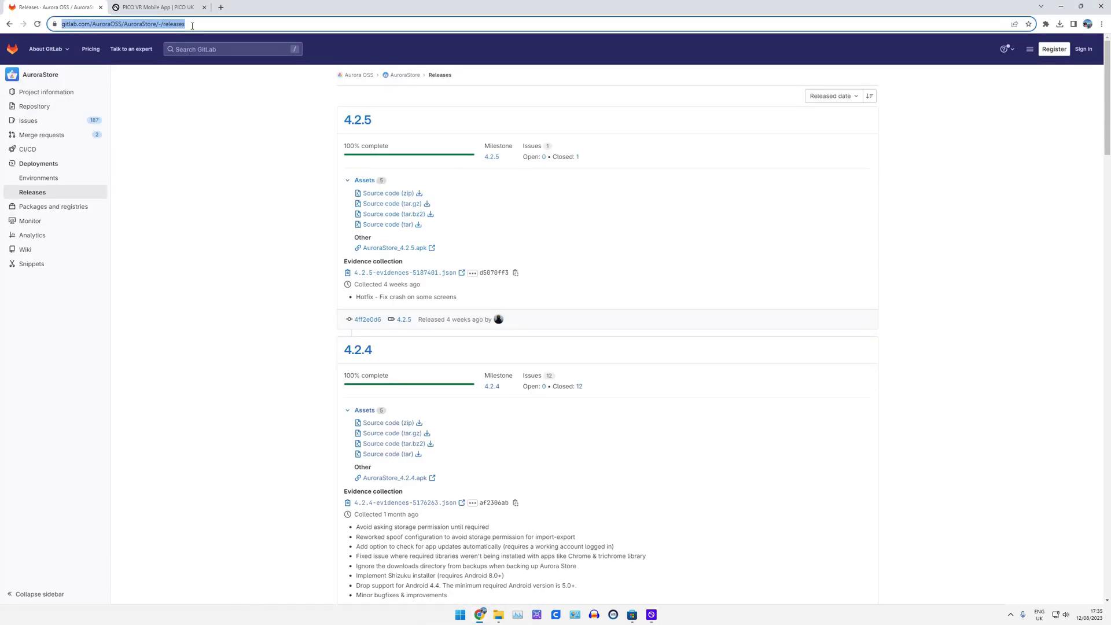
pyautogui.click(631, 564)
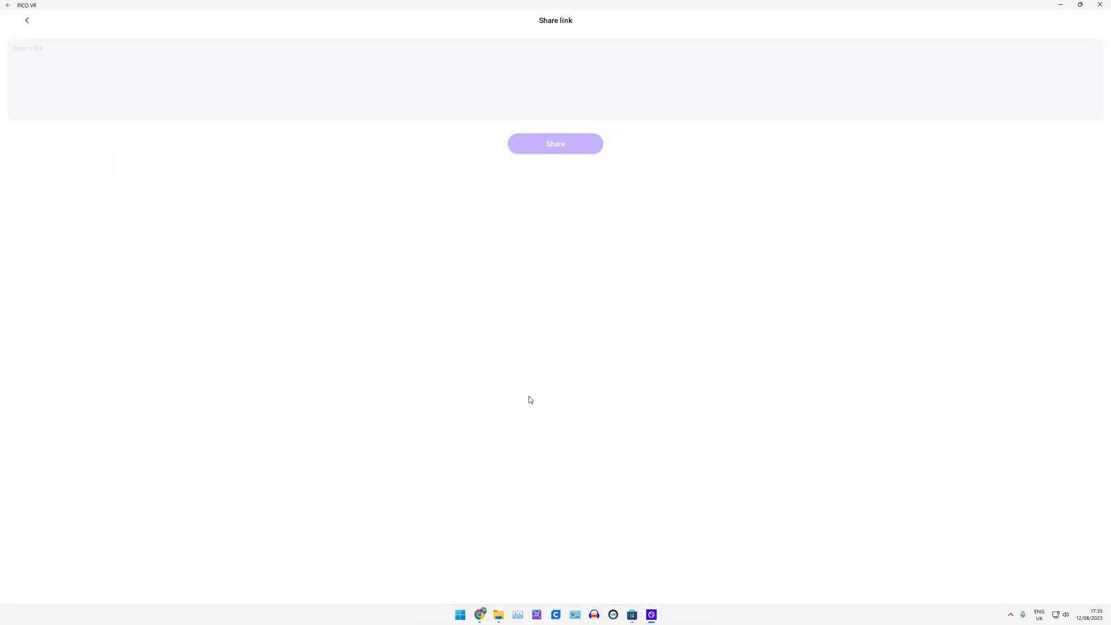
pyautogui.hotkey('ctrl', 'v')
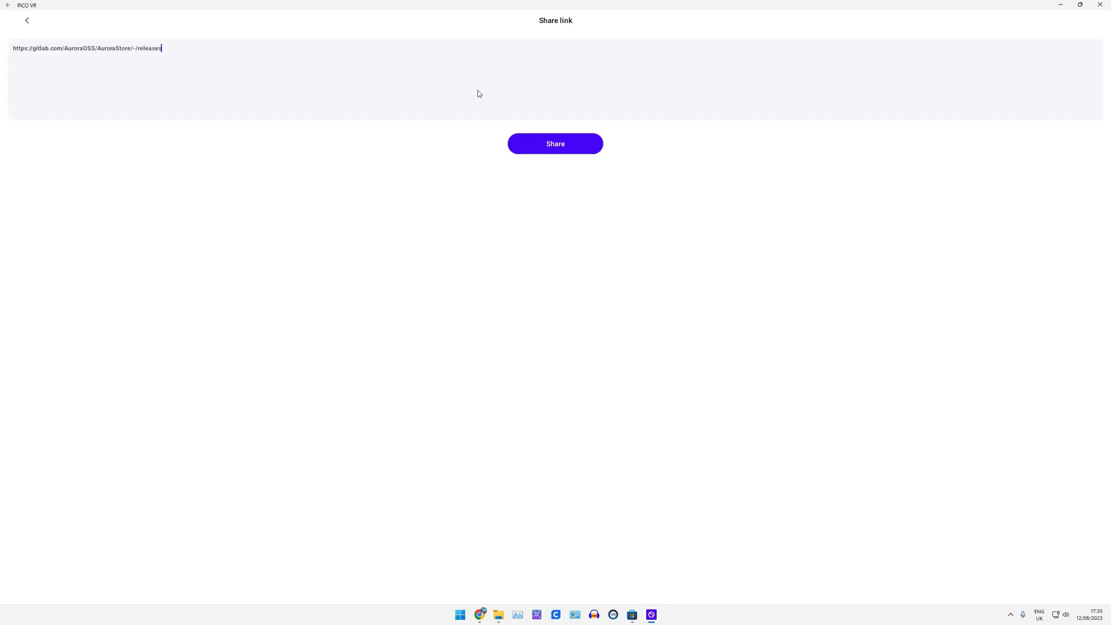
pyautogui.click(576, 146)
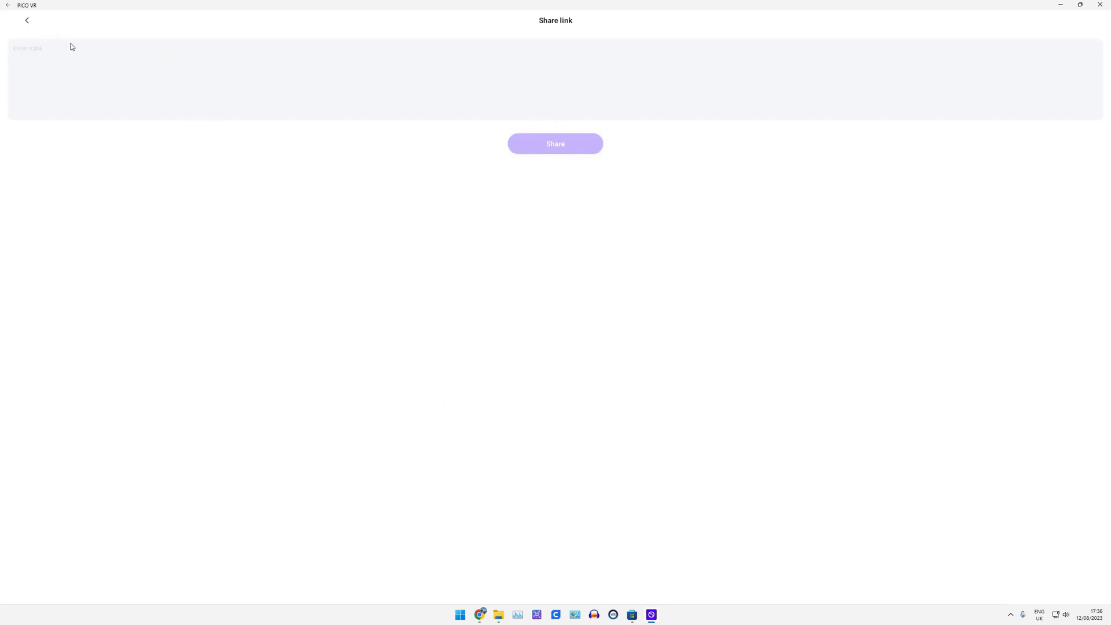
pyautogui.click(27, 21)
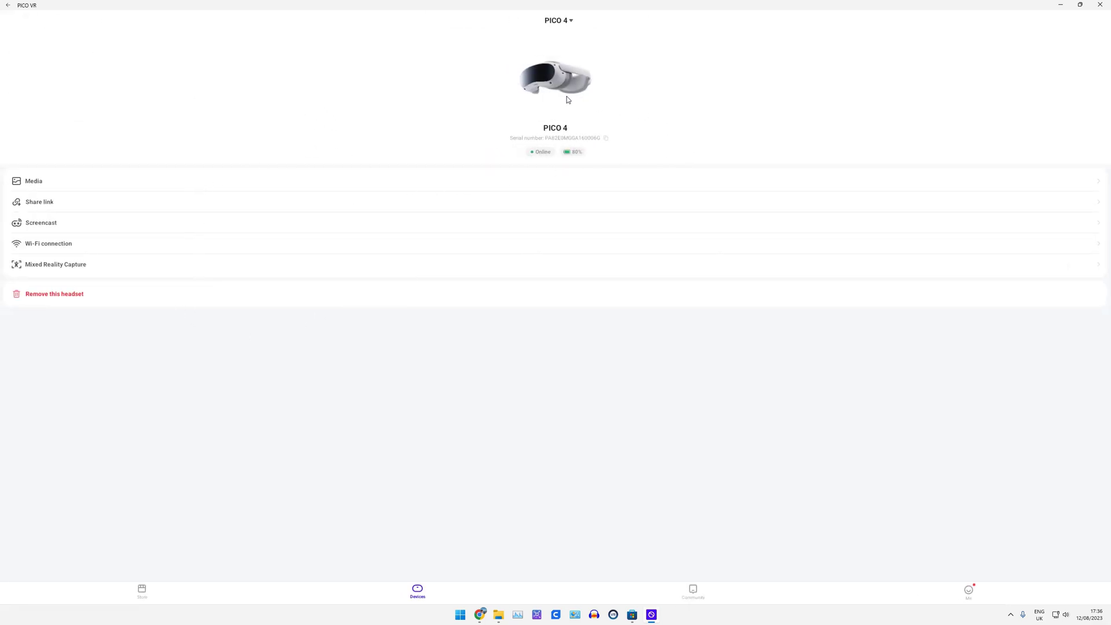
# Step: Open the Store with PICO 4 as headset model, briefly trying PICO Neo3 Link first
pyautogui.click(8, 5)
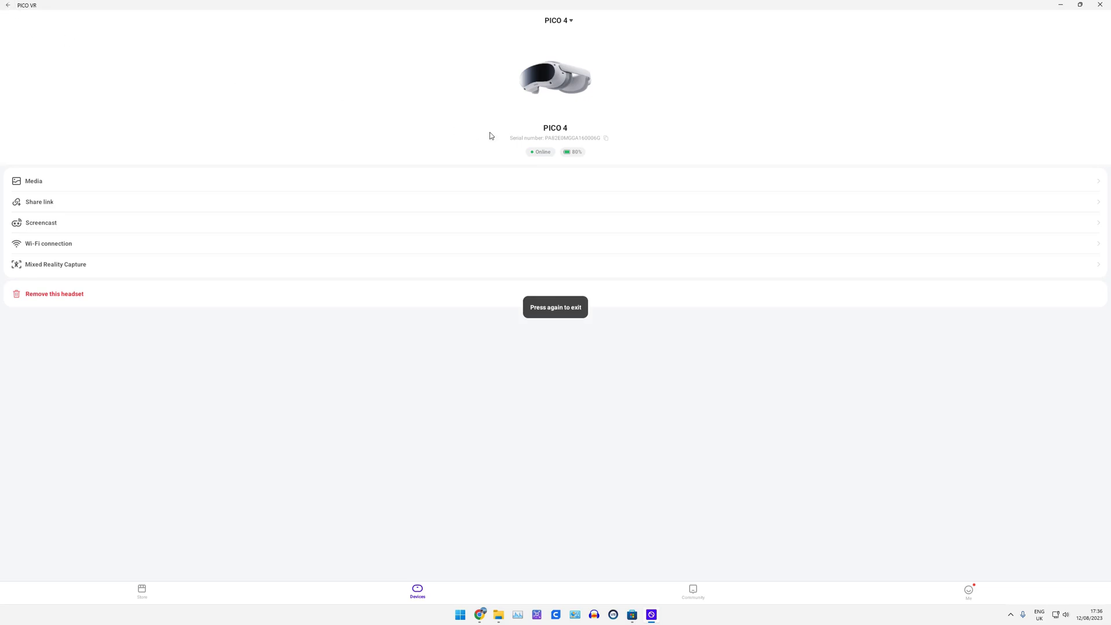
pyautogui.click(144, 591)
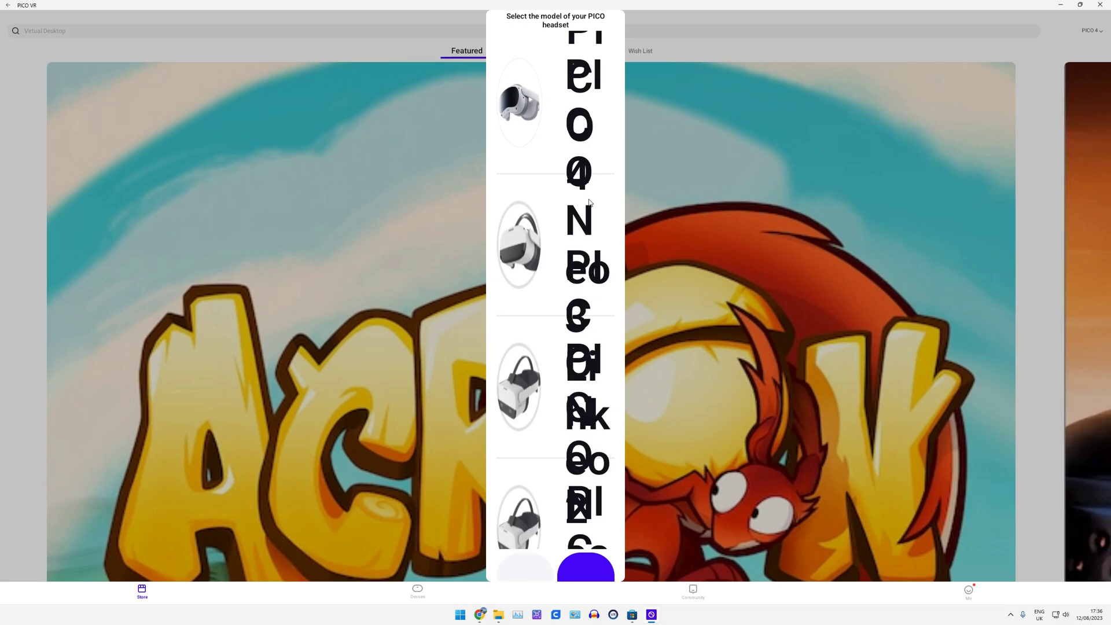
pyautogui.click(509, 107)
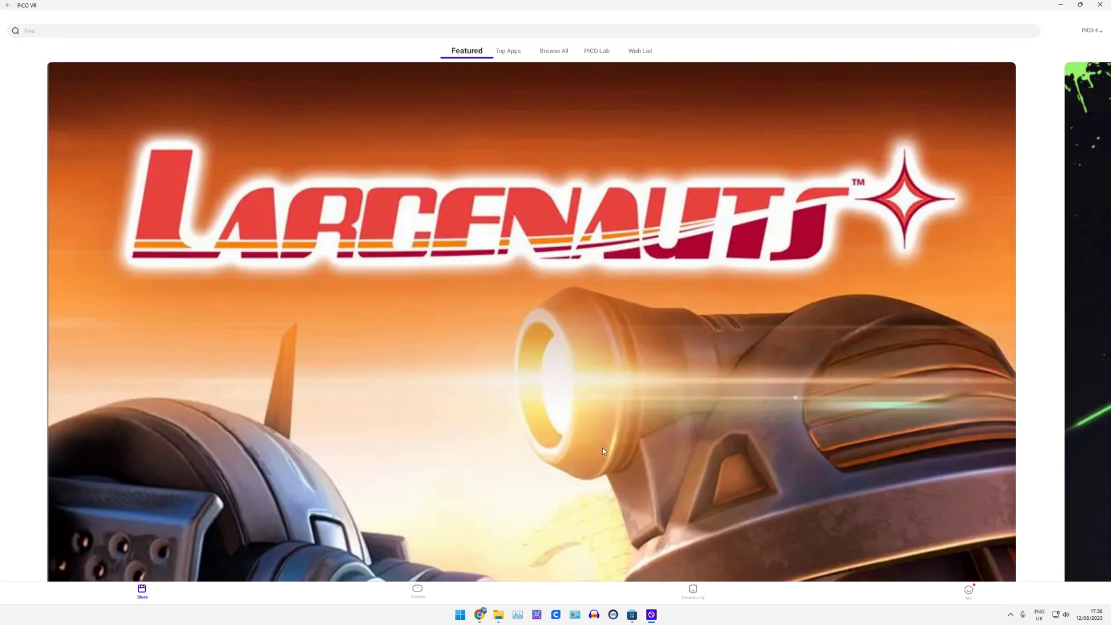
pyautogui.click(1097, 31)
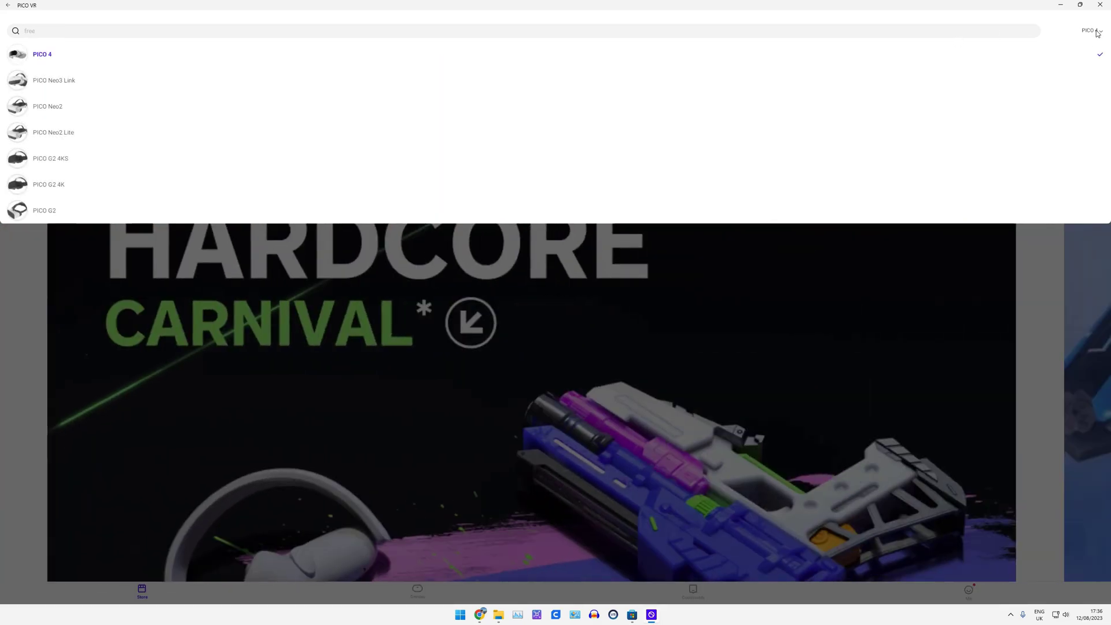
pyautogui.click(52, 80)
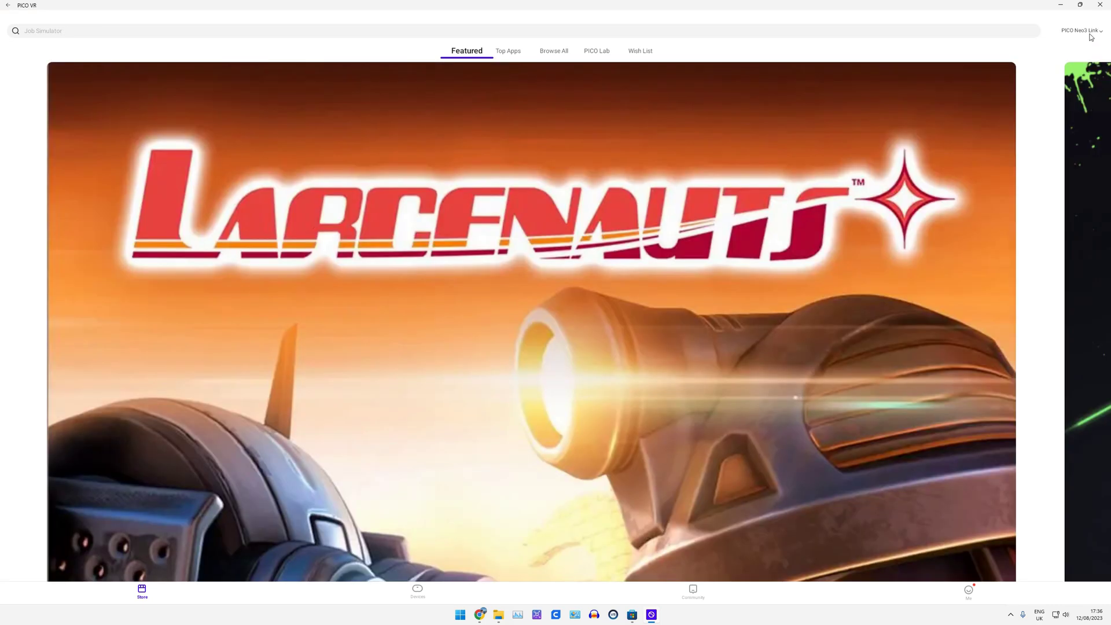
pyautogui.click(1092, 33)
# Step: Buy OrkanaConflictVR for GBP 1.49, confirming payment on the Purchase app sheet
pyautogui.scroll(-5, 618, 252)
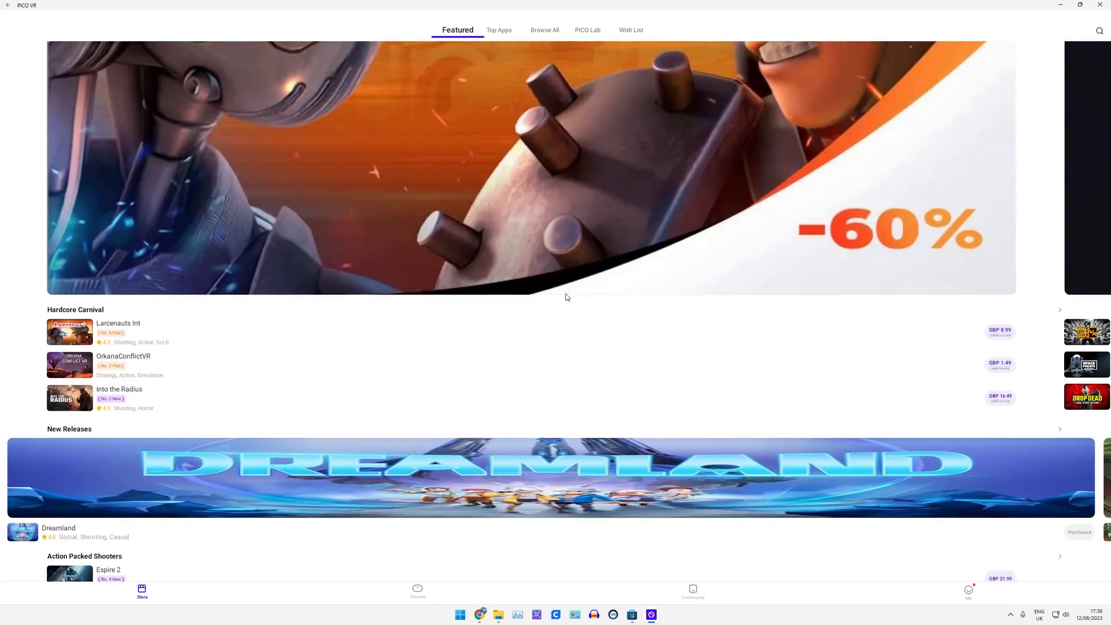
pyautogui.scroll(-5, 566, 298)
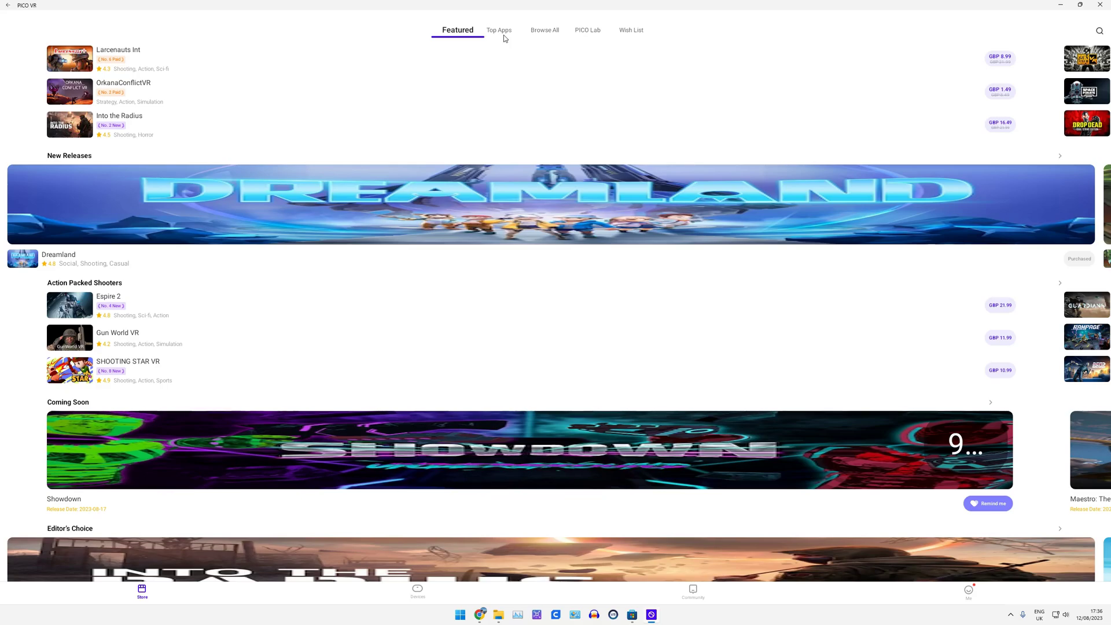
pyautogui.scroll(2, 265, 131)
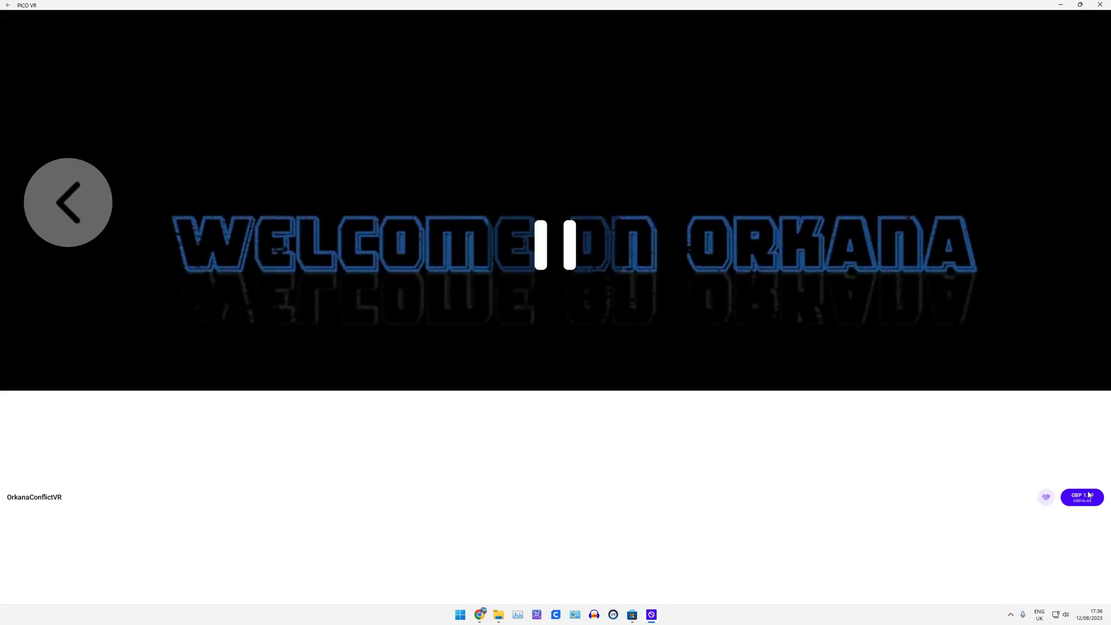
pyautogui.click(1088, 496)
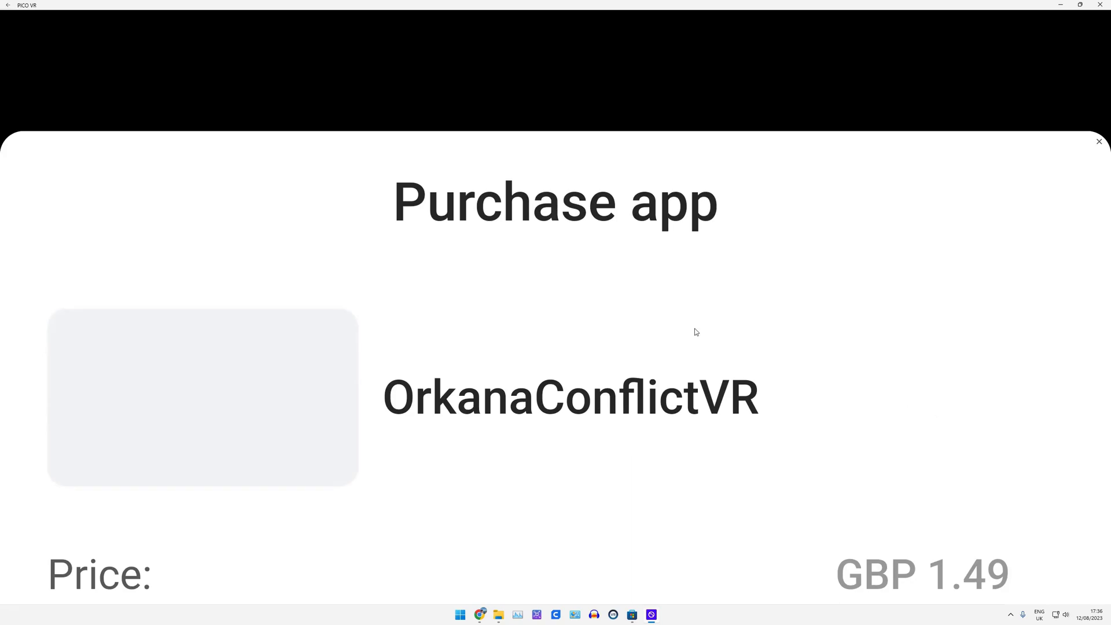
pyautogui.scroll(-5, 596, 298)
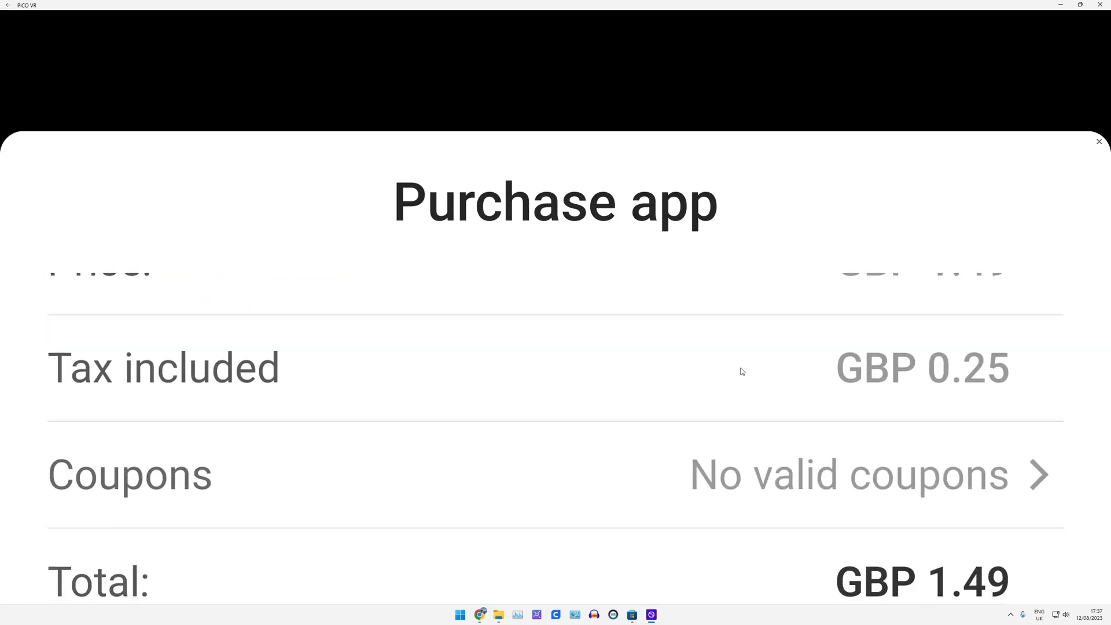
pyautogui.scroll(-2, 743, 371)
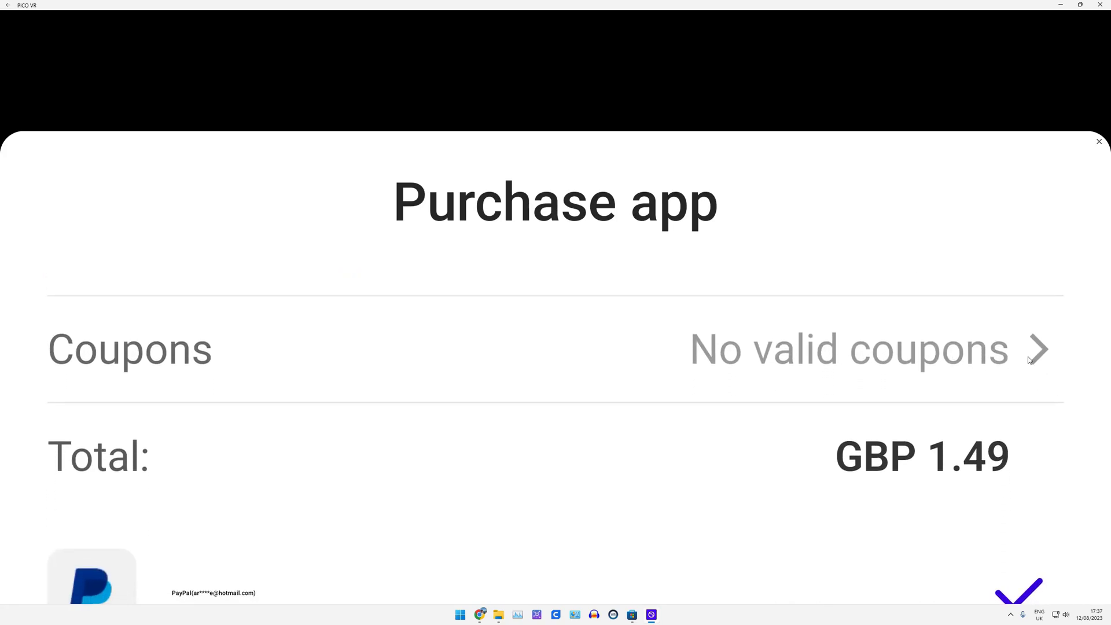
pyautogui.scroll(-4, 824, 348)
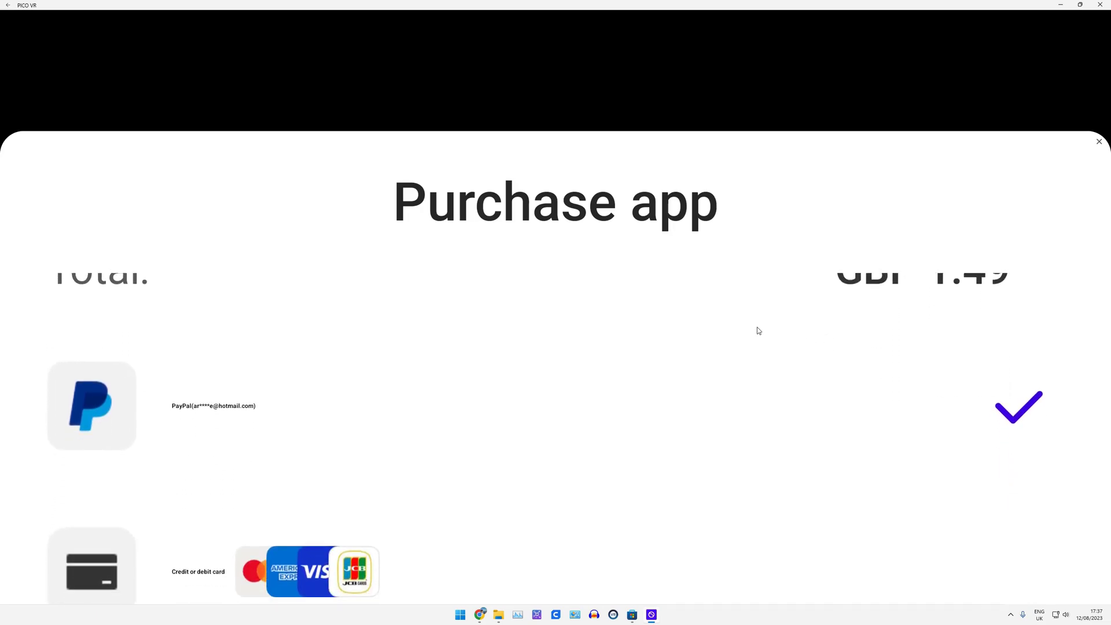
pyautogui.scroll(-3, 618, 397)
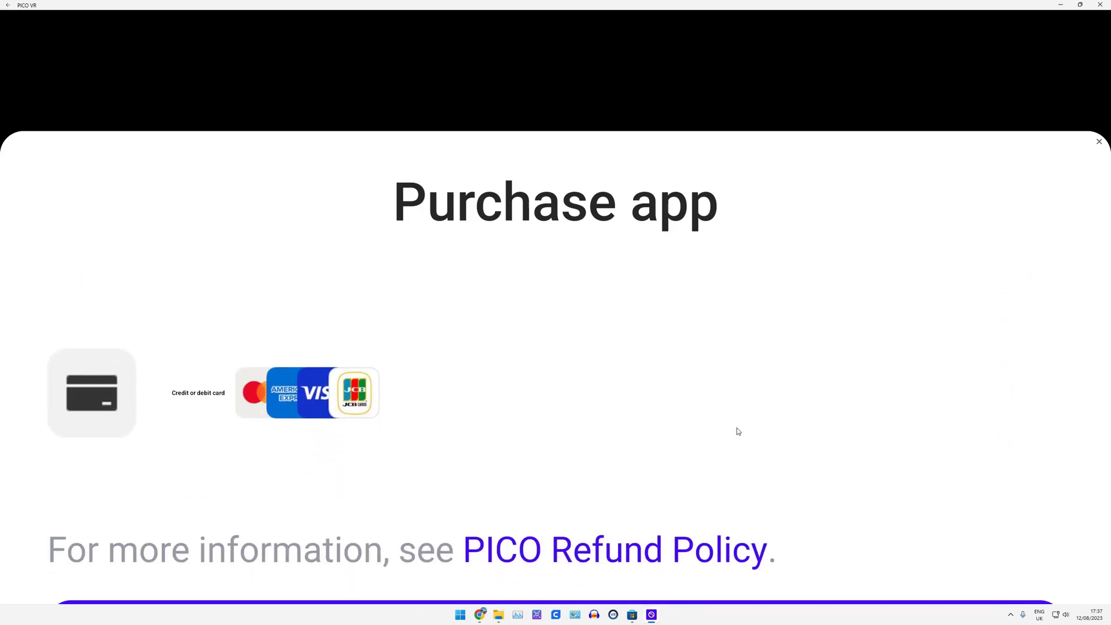
pyautogui.click(546, 585)
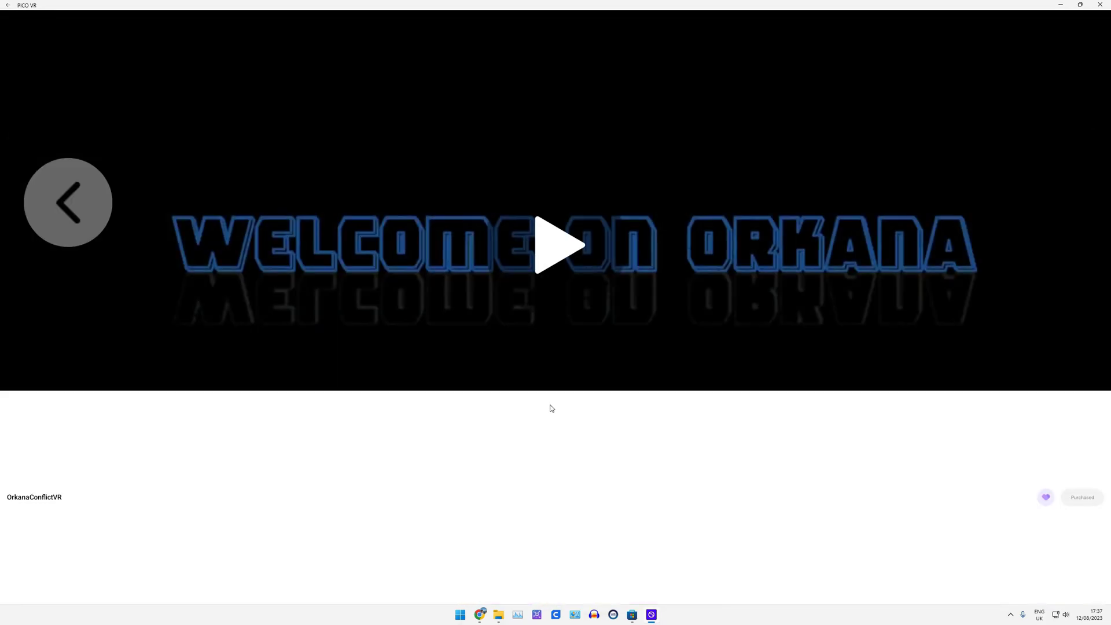
pyautogui.click(8, 5)
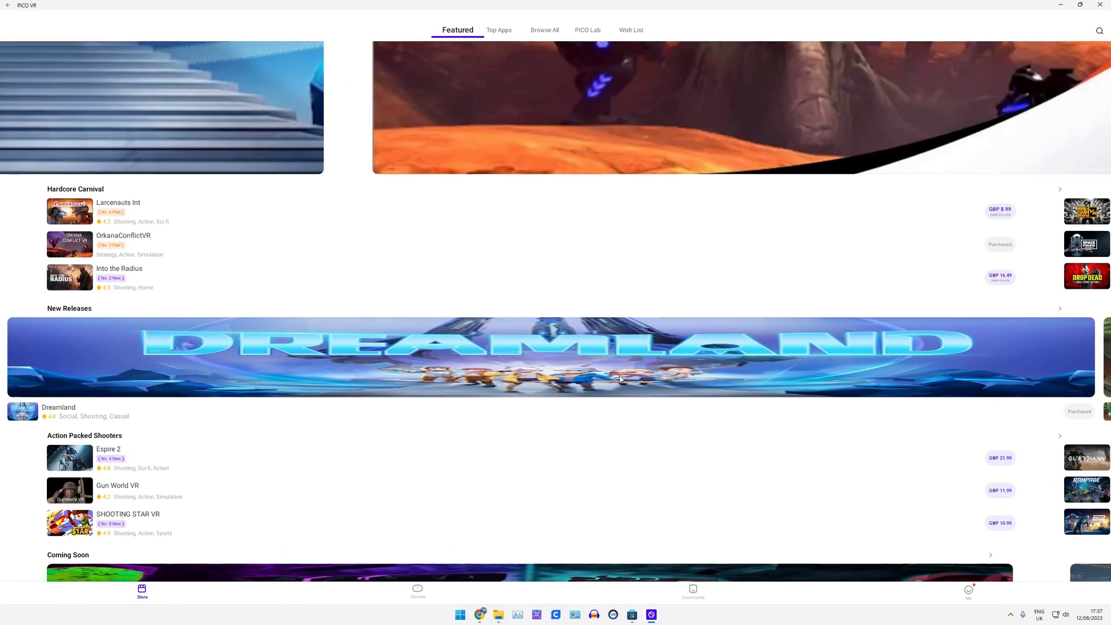
pyautogui.scroll(1, 620, 358)
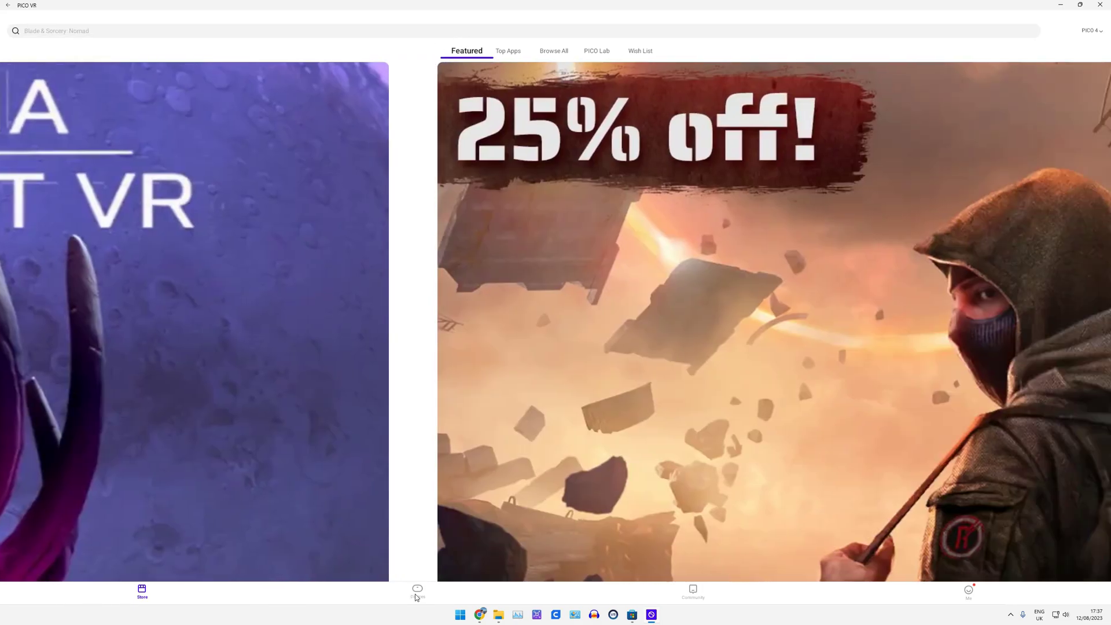
pyautogui.click(417, 595)
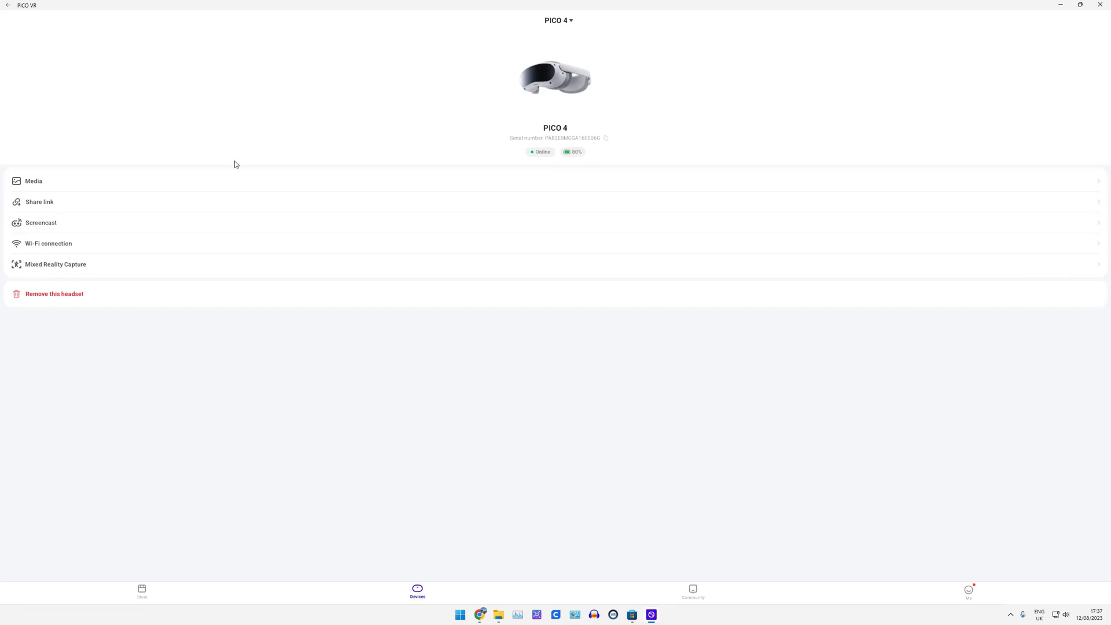
pyautogui.click(143, 593)
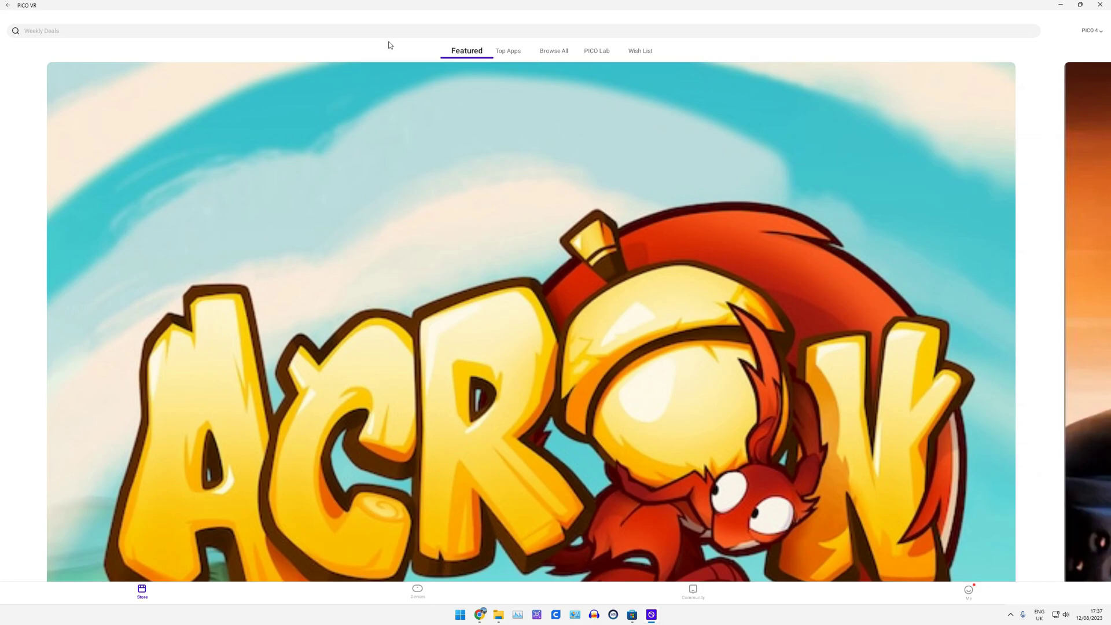
pyautogui.scroll(-10, 596, 335)
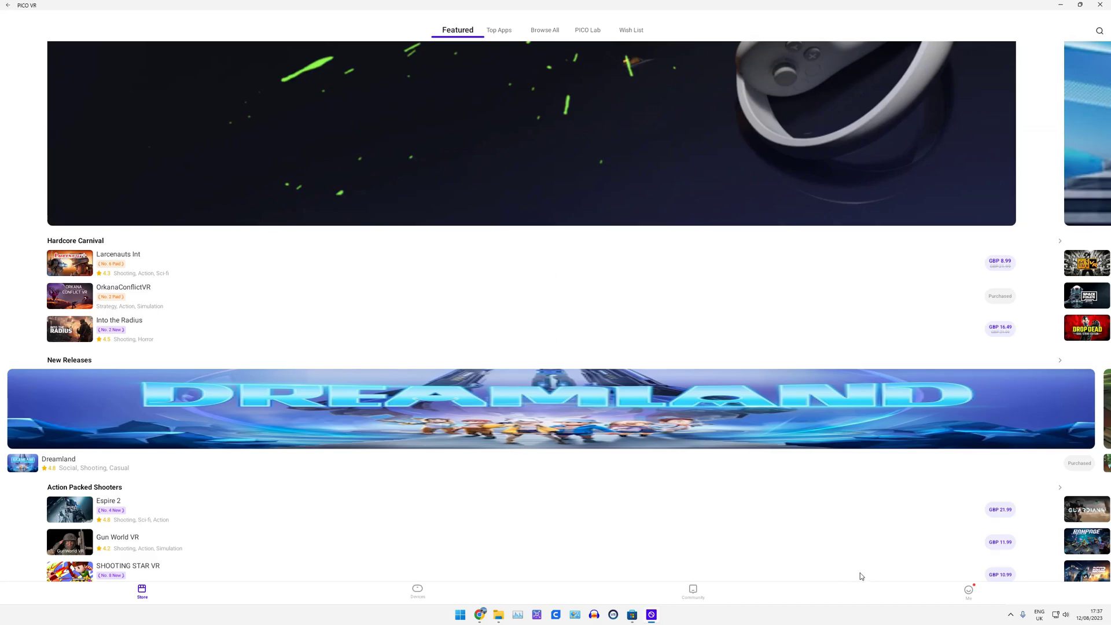
# Step: Open the Me profile page, clearing the customer service chat message and returning from the chat
pyautogui.click(968, 593)
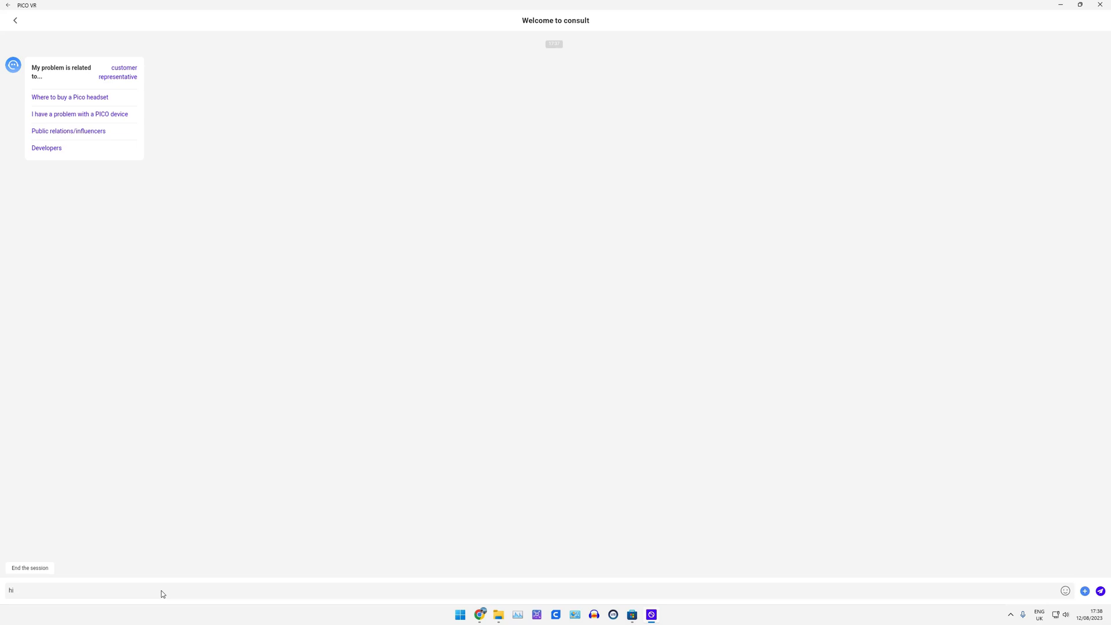
pyautogui.press('Return')
pyautogui.click(15, 21)
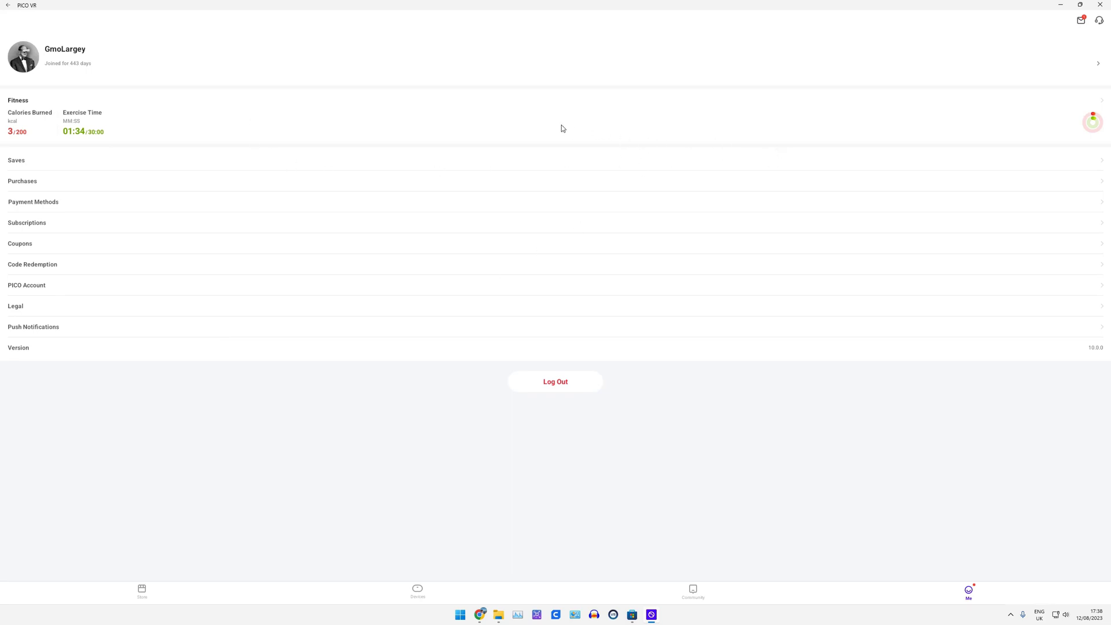
# Step: Leave the profile page and show the Devices page for the PICO 4 headset
pyautogui.click(8, 5)
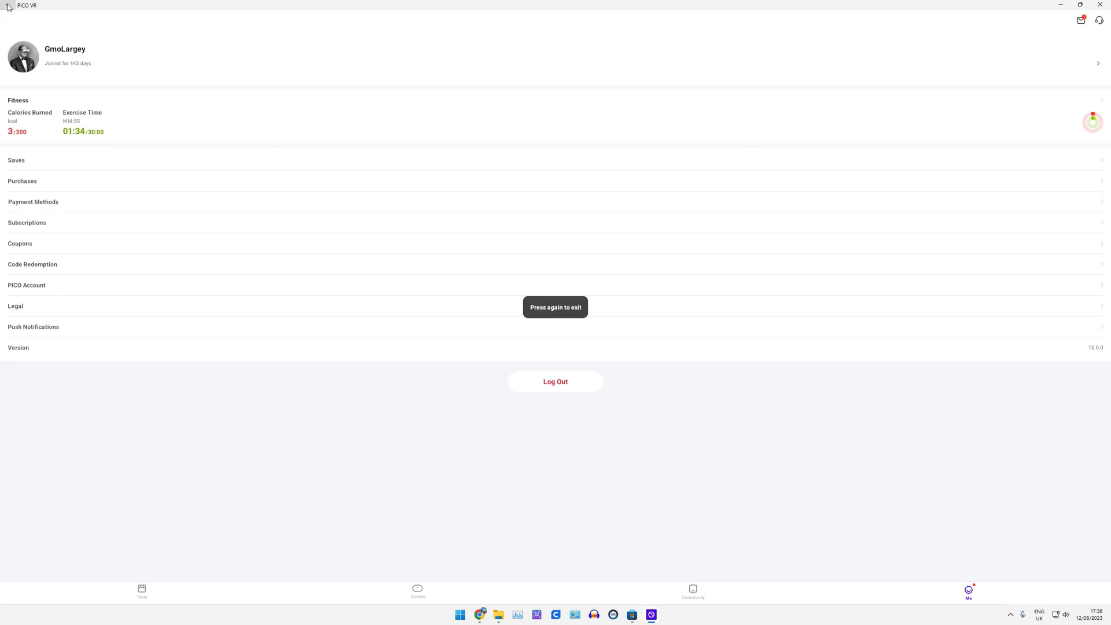
pyautogui.moveTo(654, 620)
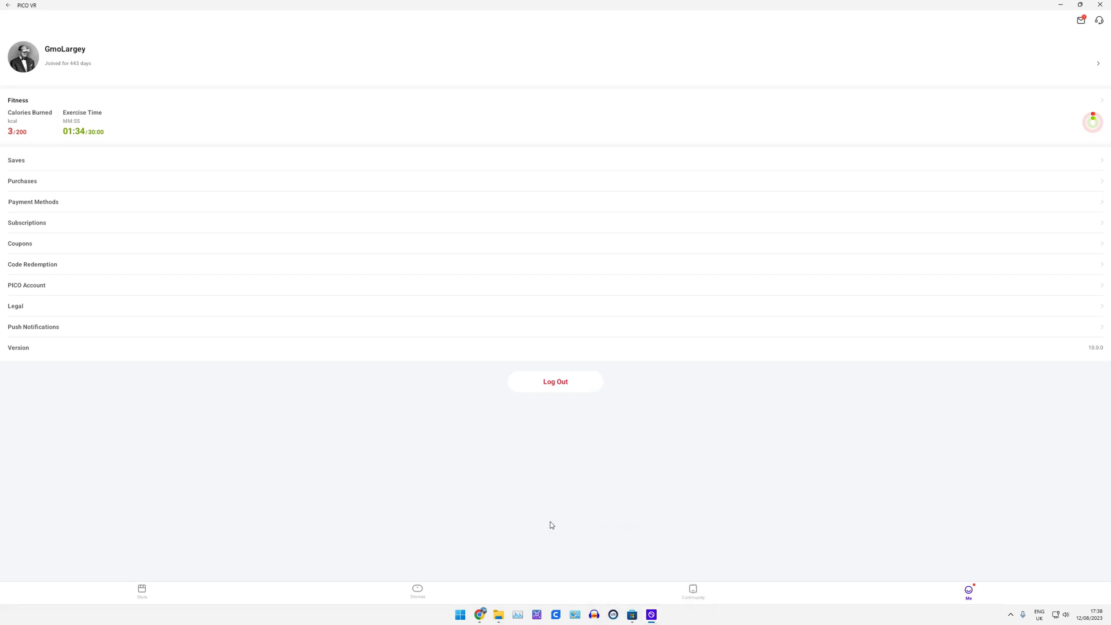
pyautogui.click(418, 591)
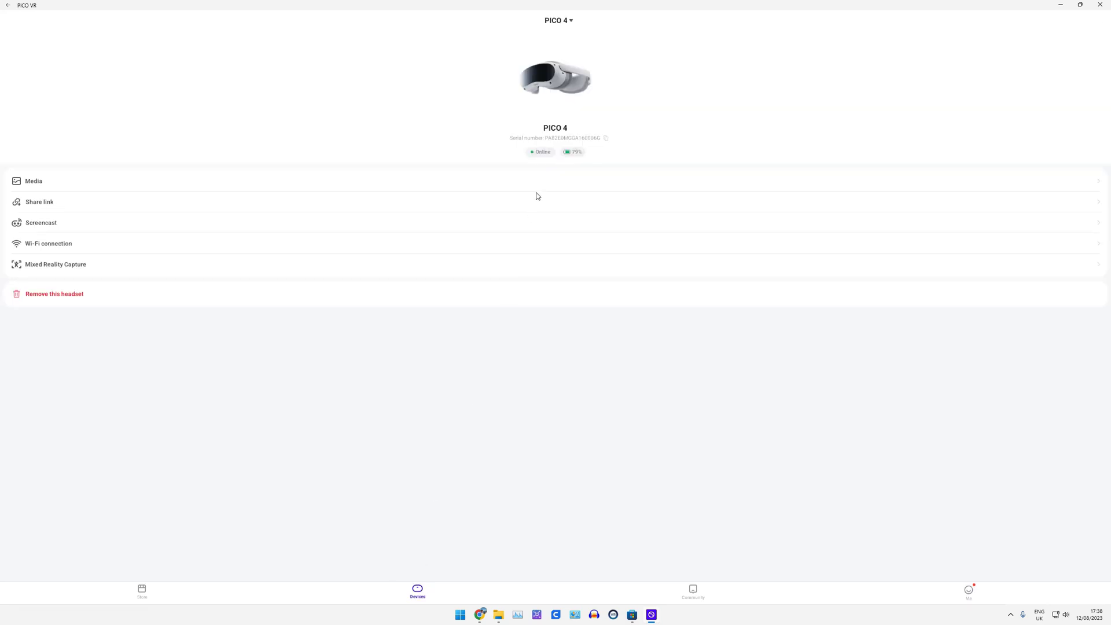